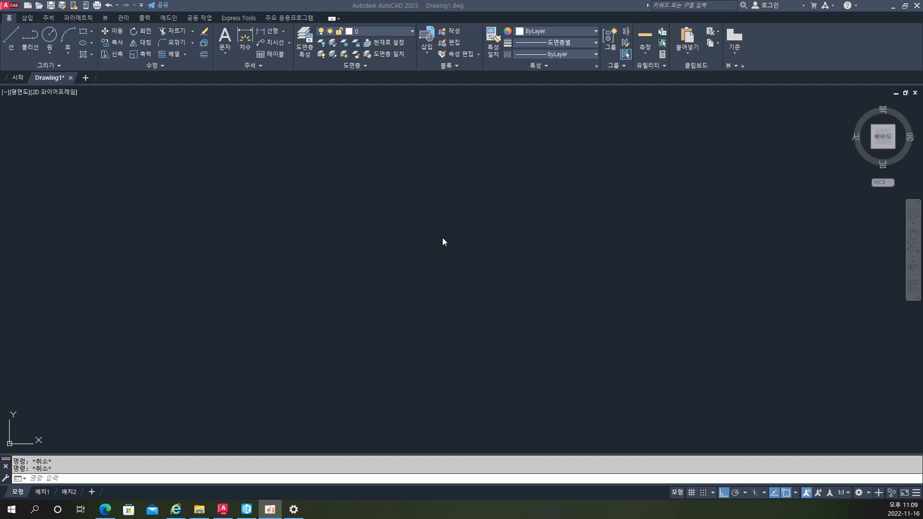
pyautogui.click(459, 235)
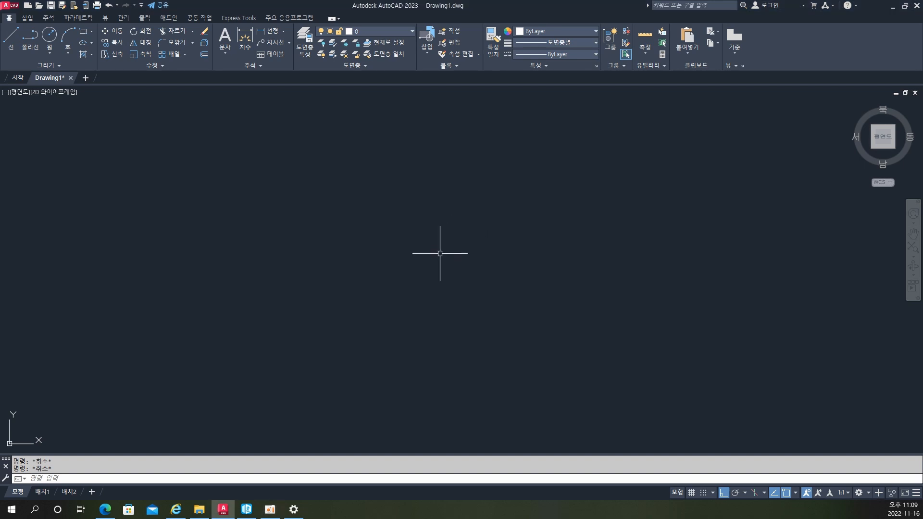
pyautogui.write('ㅔㅐㅣㅛ해')
pyautogui.press('BackSpace')
pyautogui.press('BackSpace')
pyautogui.press('BackSpace')
pyautogui.press('BackSpace')
pyautogui.write('POLYGO')
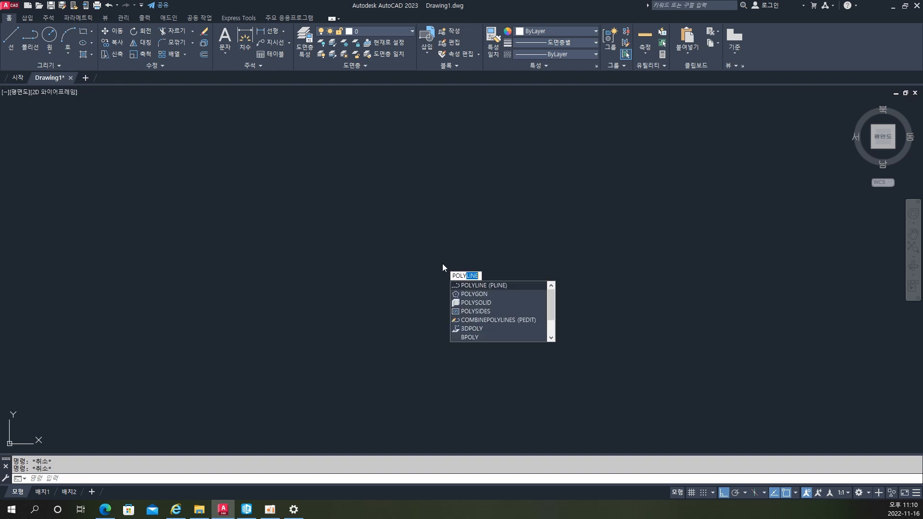
pyautogui.press('BackSpace')
pyautogui.press('BackSpace')
pyautogui.press('BackSpace')
pyautogui.press('BackSpace')
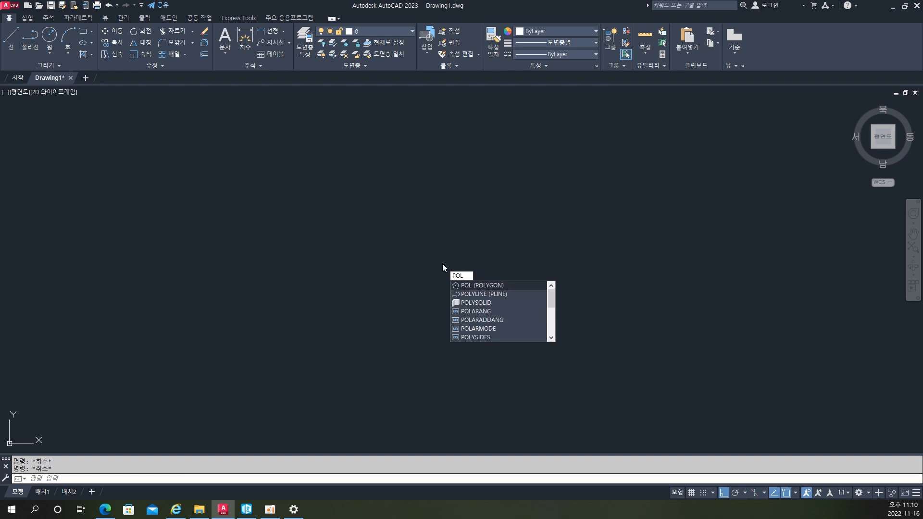
pyautogui.press('BackSpace')
pyautogui.press('BackSpace')
pyautogui.press('BackSpace')
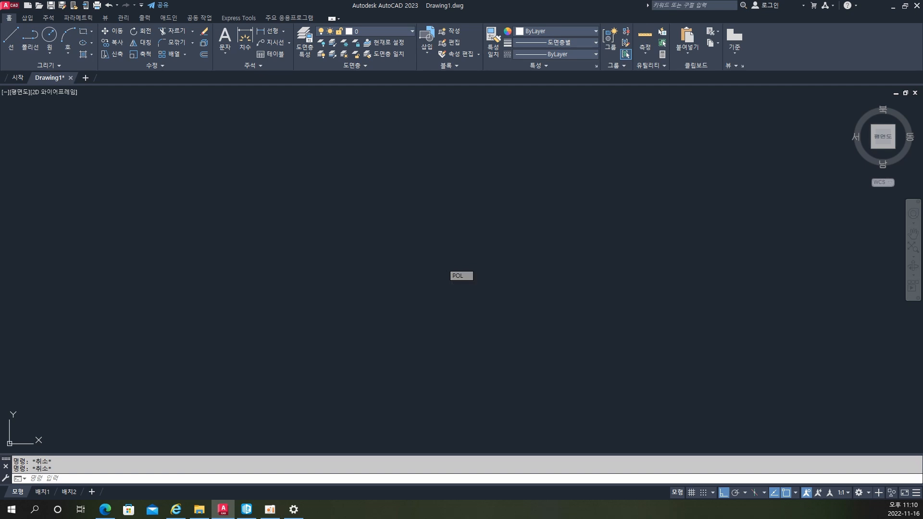
pyautogui.click(54, 64)
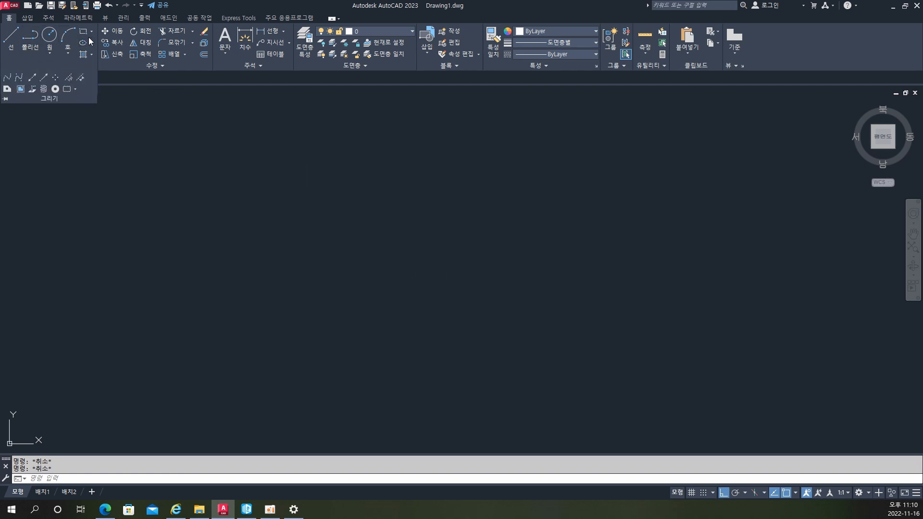
pyautogui.click(91, 33)
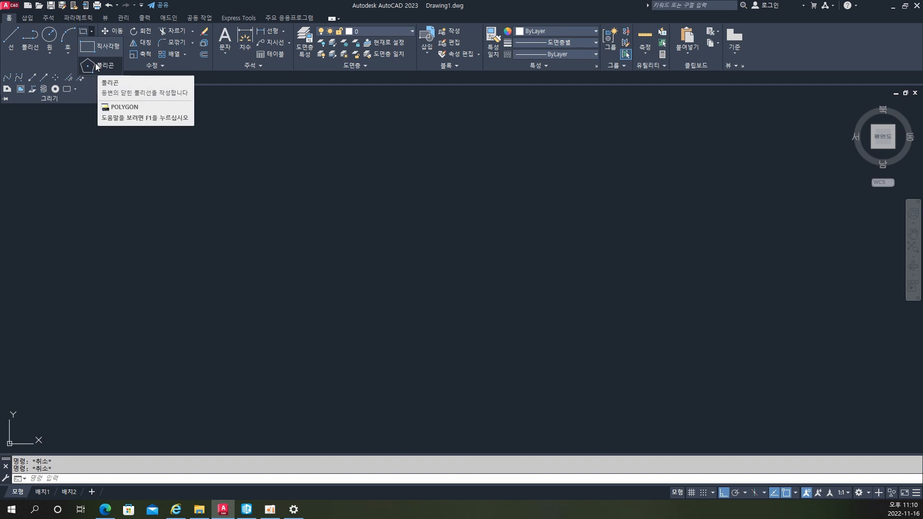
pyautogui.click(260, 267)
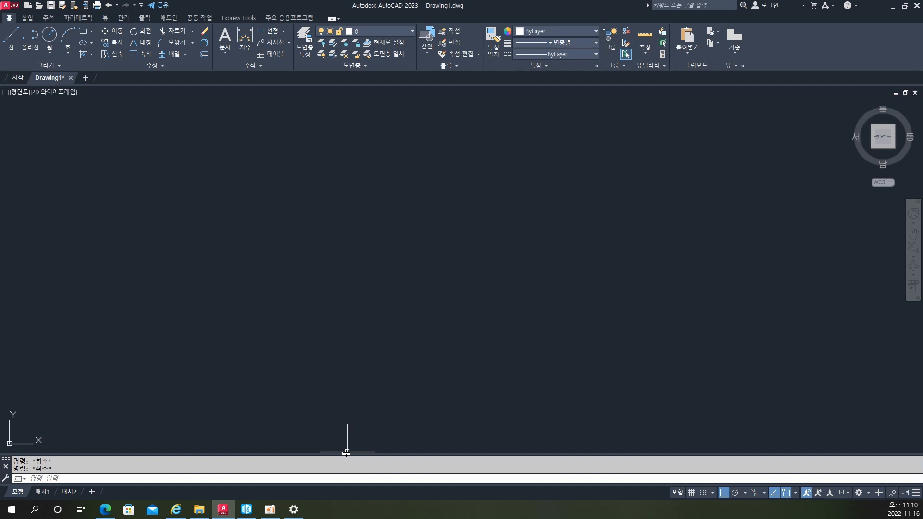
# Enlarge the command history area so that it shows more lines.
pyautogui.moveTo(346, 453); pyautogui.dragTo(302, 430)
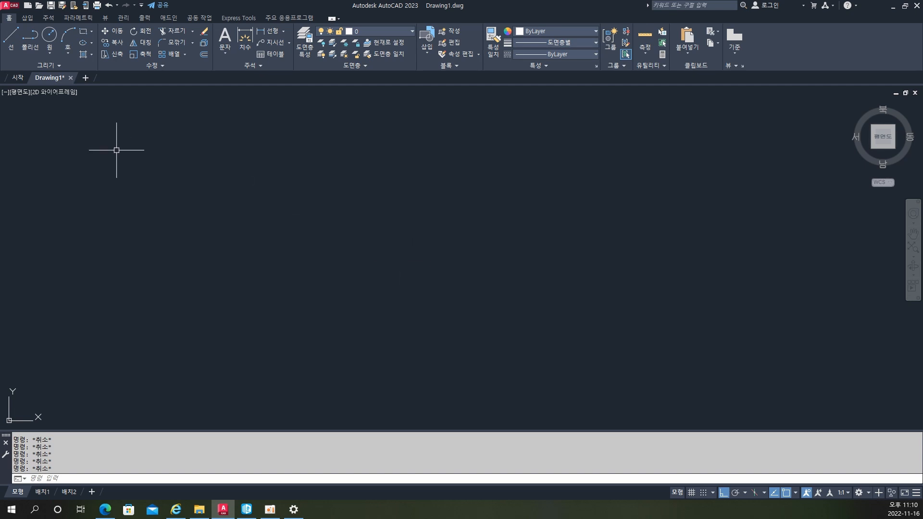
# Draw a single horizontal line 30 units long in the empty drawing.
pyautogui.click(14, 46)
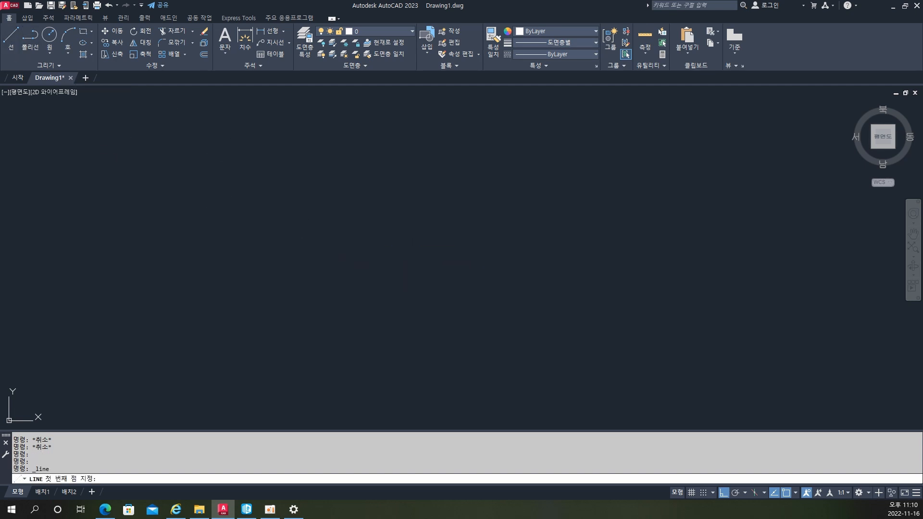
pyautogui.click(376, 266)
pyautogui.write('30')
pyautogui.press('Return')
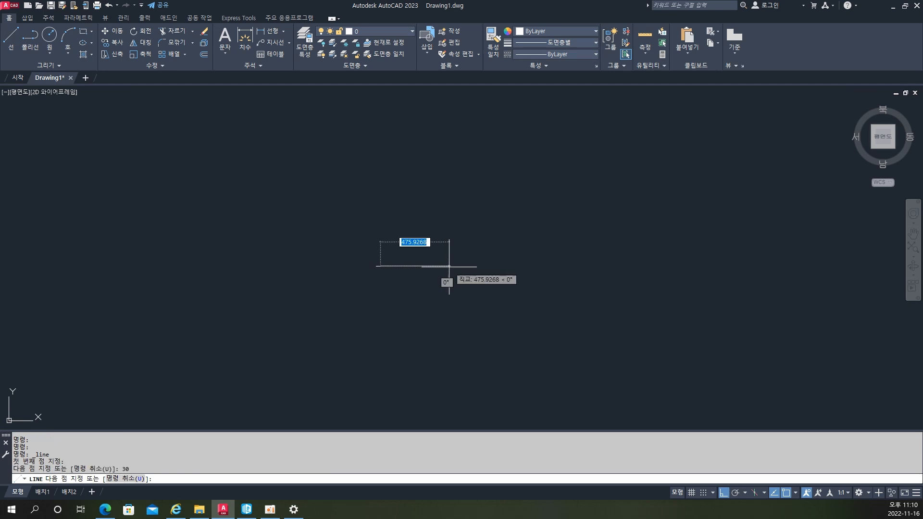
pyautogui.press('Return')
pyautogui.scroll(15, 358, 265)
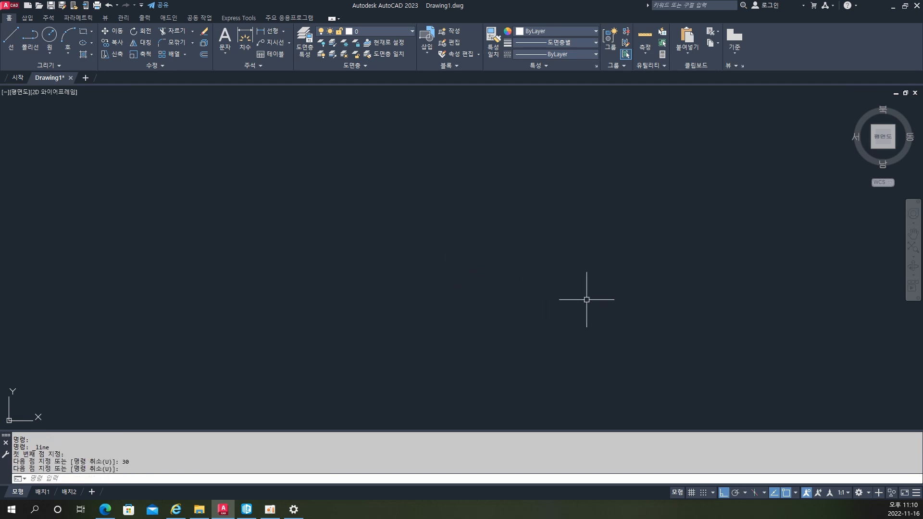
pyautogui.moveTo(586, 299); pyautogui.dragTo(322, 306, button='middle')
pyautogui.moveTo(636, 363); pyautogui.dragTo(308, 303, button='middle')
pyautogui.scroll(4, 591, 311)
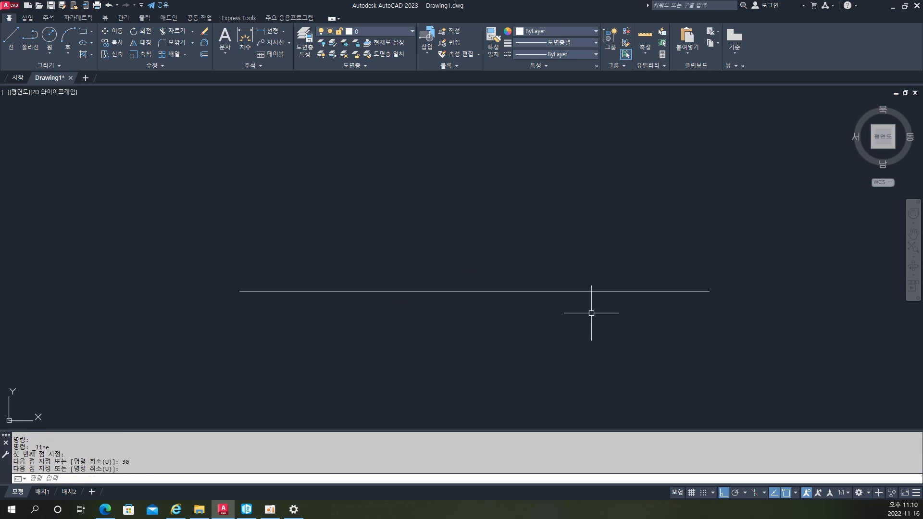
# Add a linear dimension between the horizontal line's endpoints, placed just below the line.
pyautogui.scroll(-4, 322, 194)
pyautogui.moveTo(321, 194); pyautogui.dragTo(326, 220, button='middle')
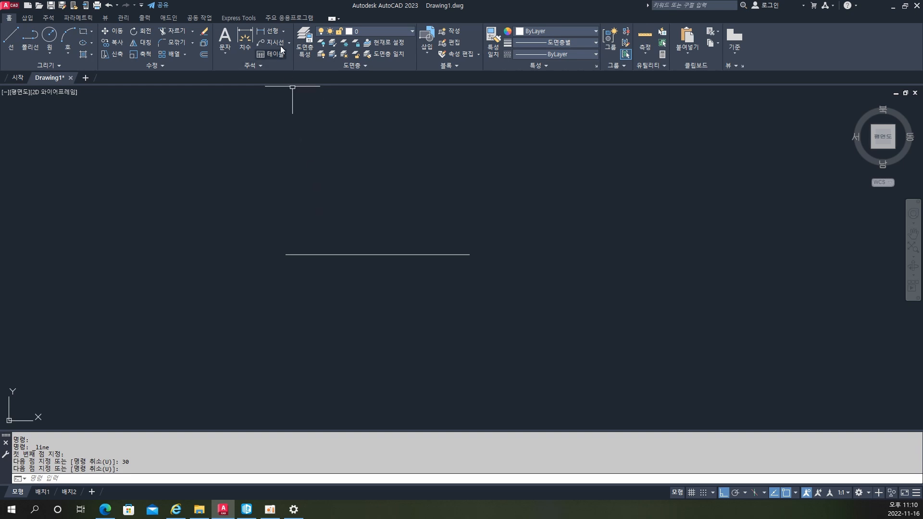
pyautogui.click(271, 31)
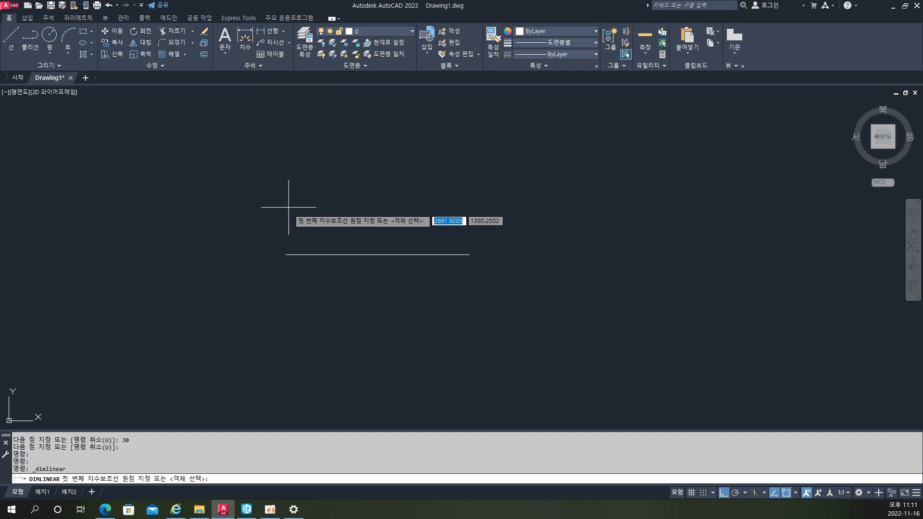
pyautogui.click(287, 255)
pyautogui.click(469, 255)
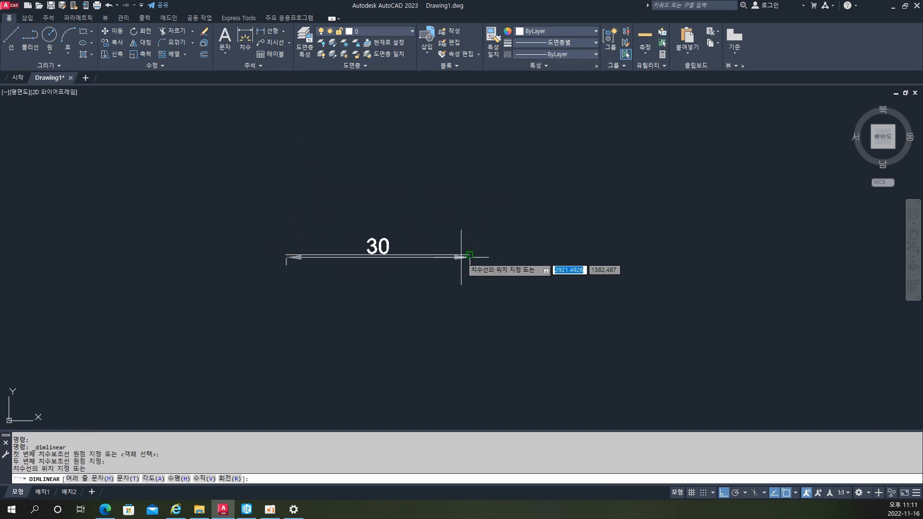
pyautogui.click(457, 300)
# Draw a 5-sided polygon with the Edge option, using the horizontal line's left and right endpoints as its base edge.
pyautogui.moveTo(412, 263); pyautogui.dragTo(424, 301, button='middle')
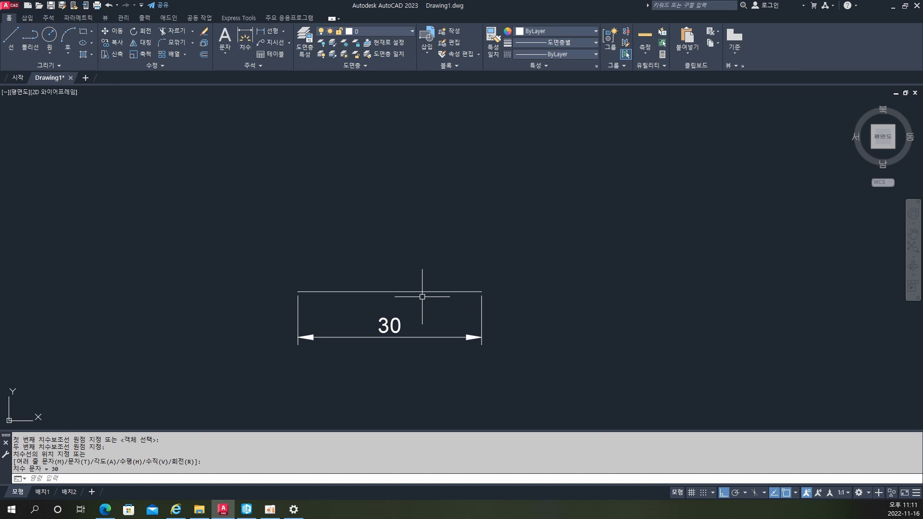
pyautogui.write('po')
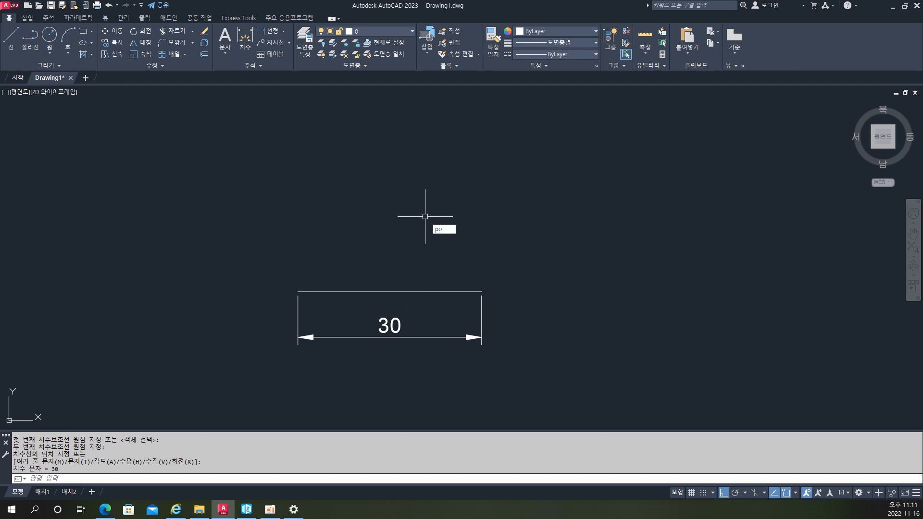
pyautogui.press('Return')
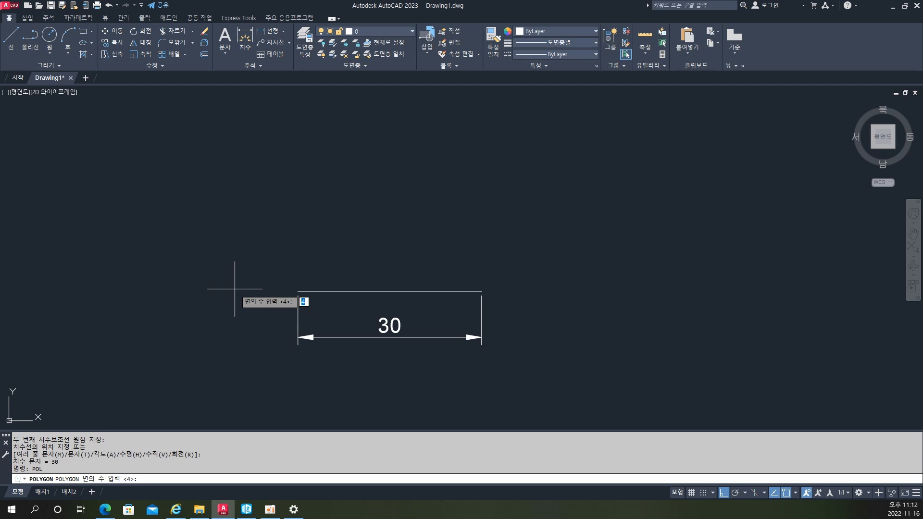
pyautogui.write('5')
pyautogui.press('Return')
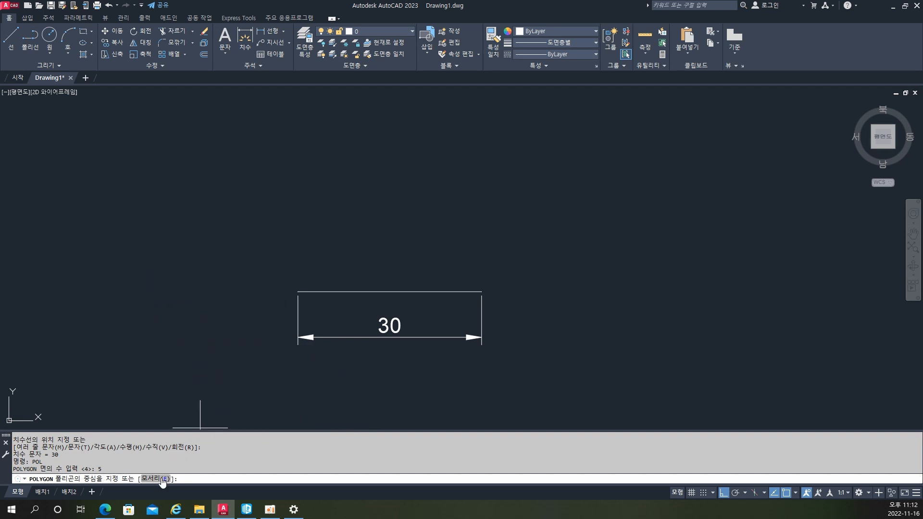
pyautogui.write('e')
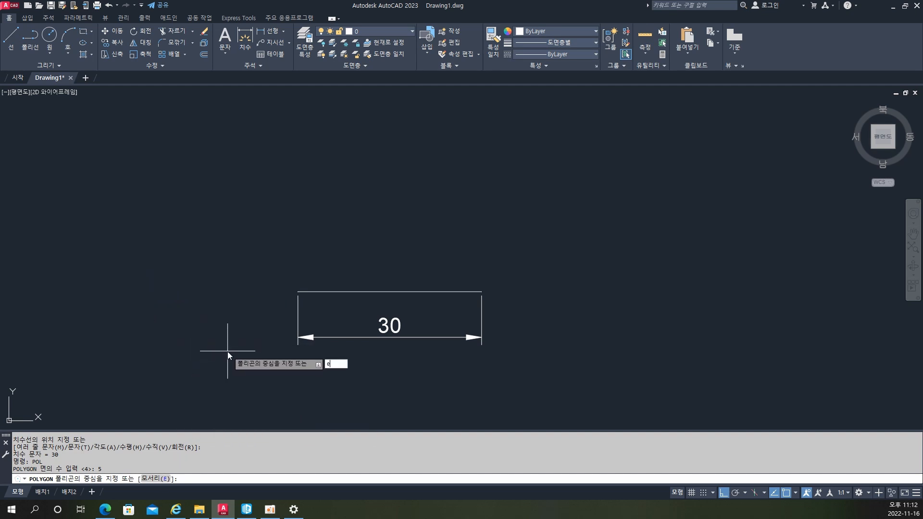
pyautogui.press('Return')
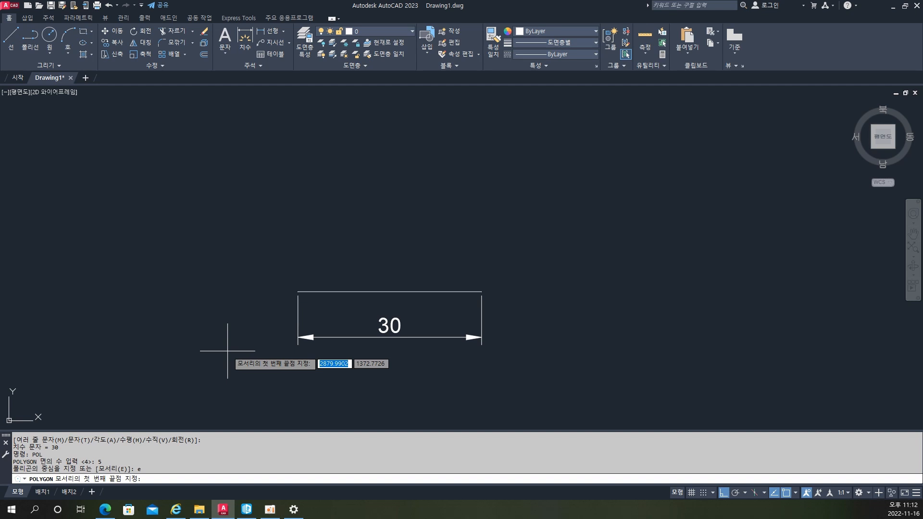
pyautogui.click(298, 291)
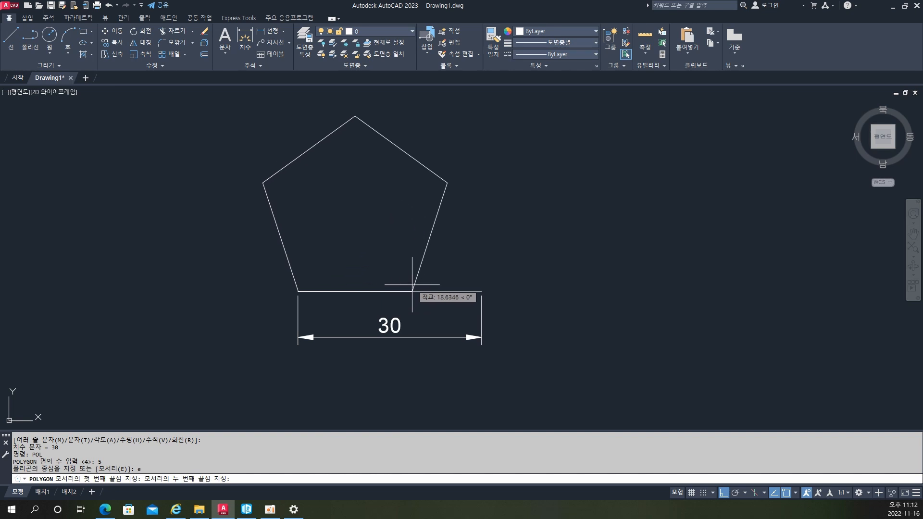
pyautogui.click(477, 289)
pyautogui.scroll(-4, 475, 287)
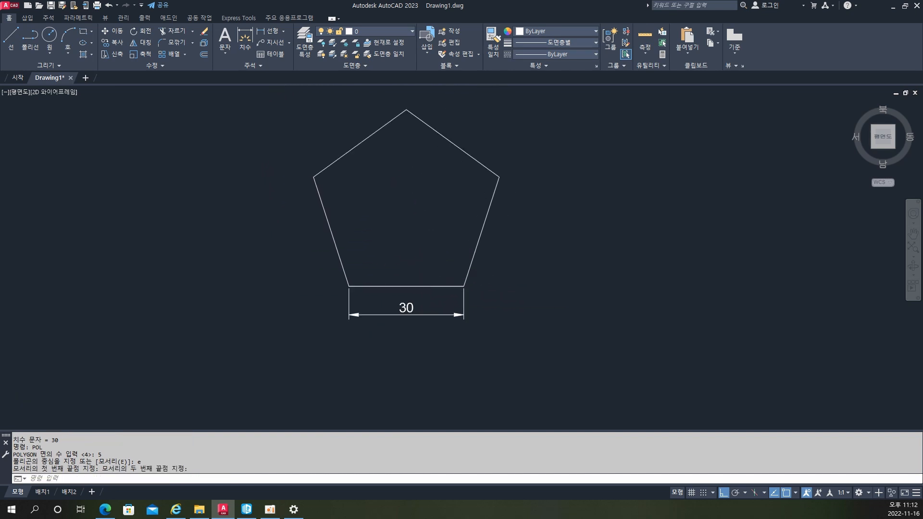
# Draw a 3-sided polygon with the Edge option to the right of the pentagon, with a horizontal base edge of 30.
pyautogui.scroll(3, 370, 274)
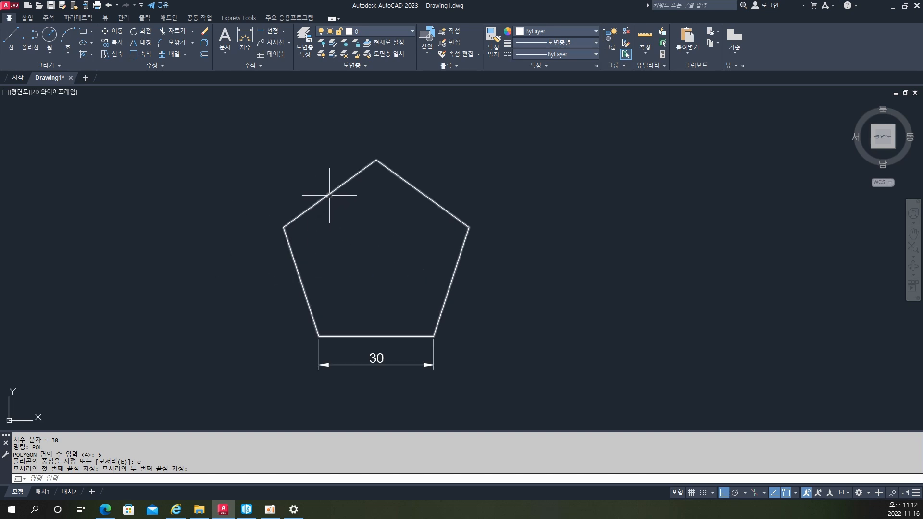
pyautogui.moveTo(480, 233); pyautogui.dragTo(363, 223, button='middle')
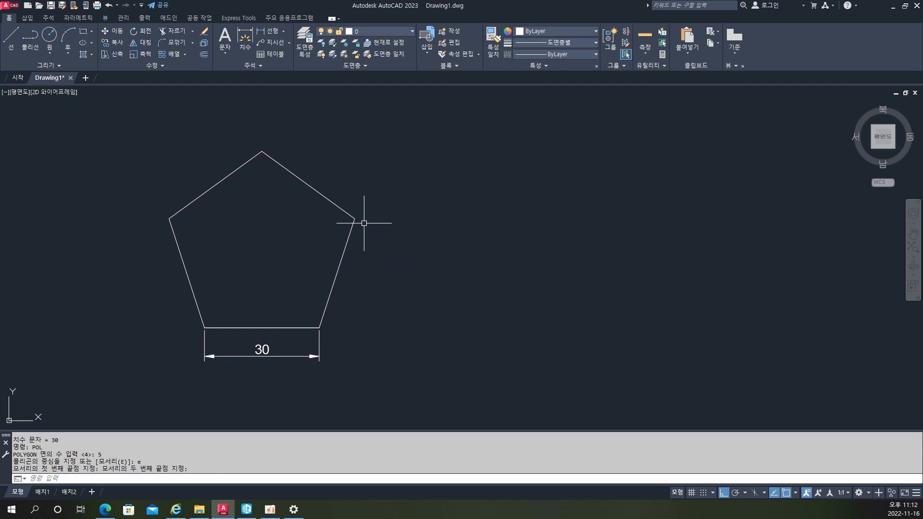
pyautogui.write('pol')
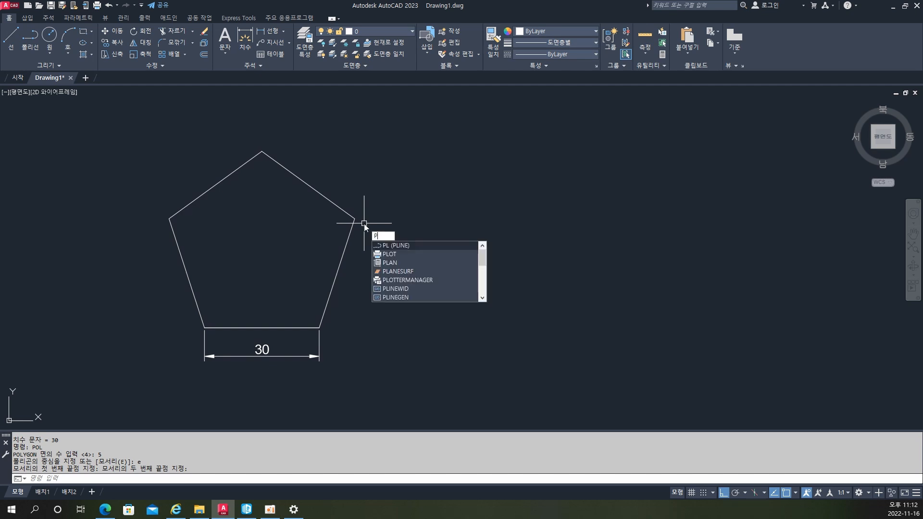
pyautogui.press('BackSpace')
pyautogui.write('ol')
pyautogui.press('Return')
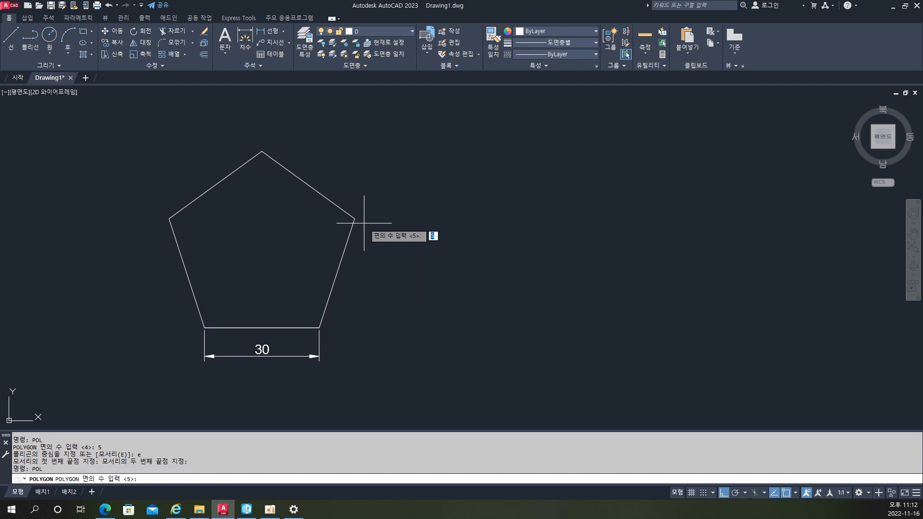
pyautogui.write('3')
pyautogui.press('Return')
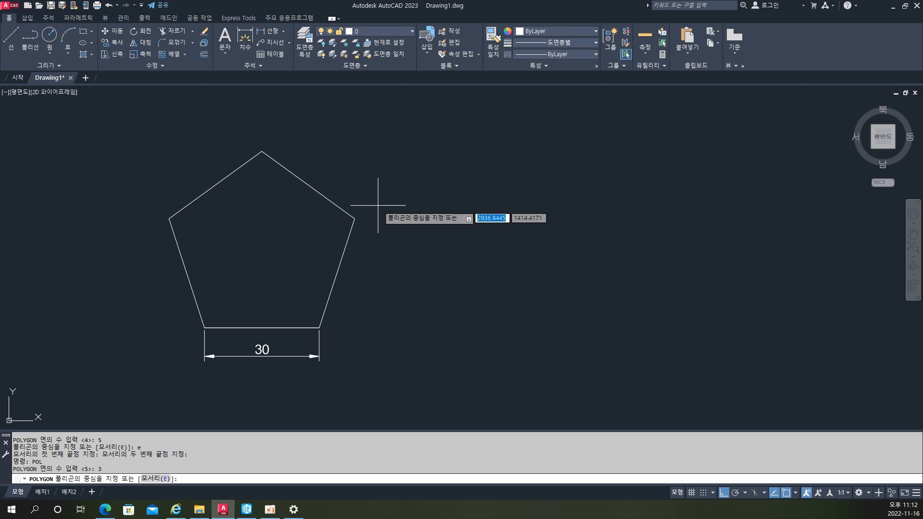
pyautogui.click(155, 479)
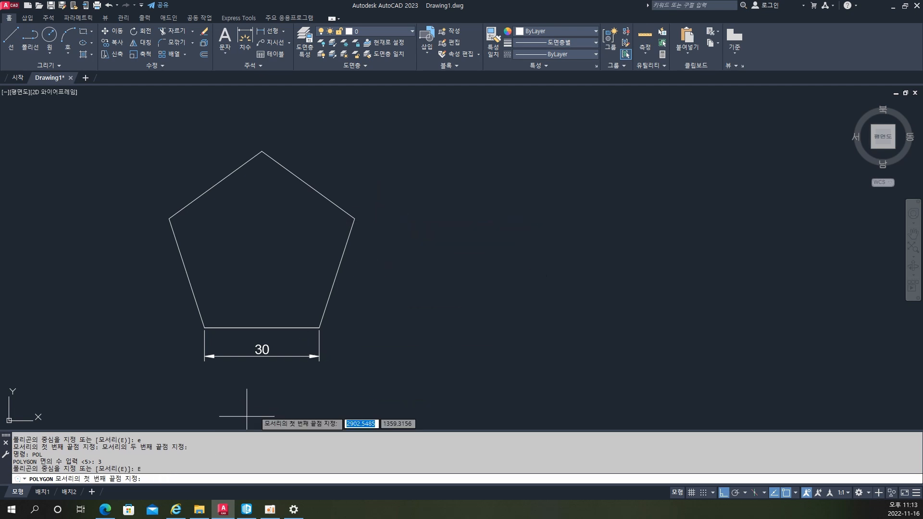
pyautogui.click(462, 327)
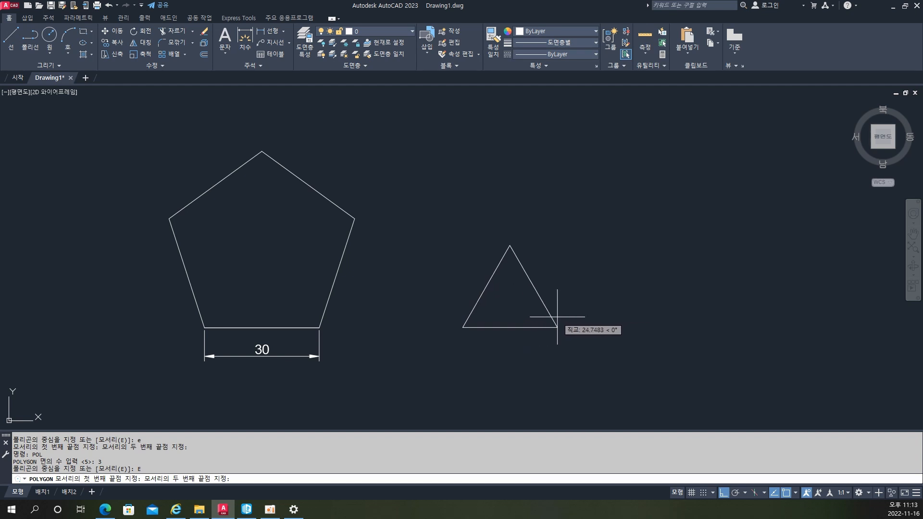
pyautogui.write('30')
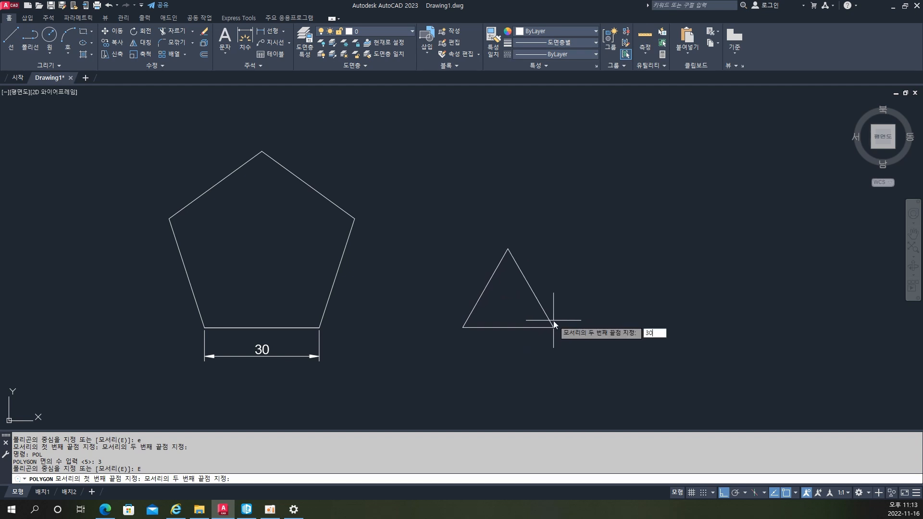
pyautogui.press('Return')
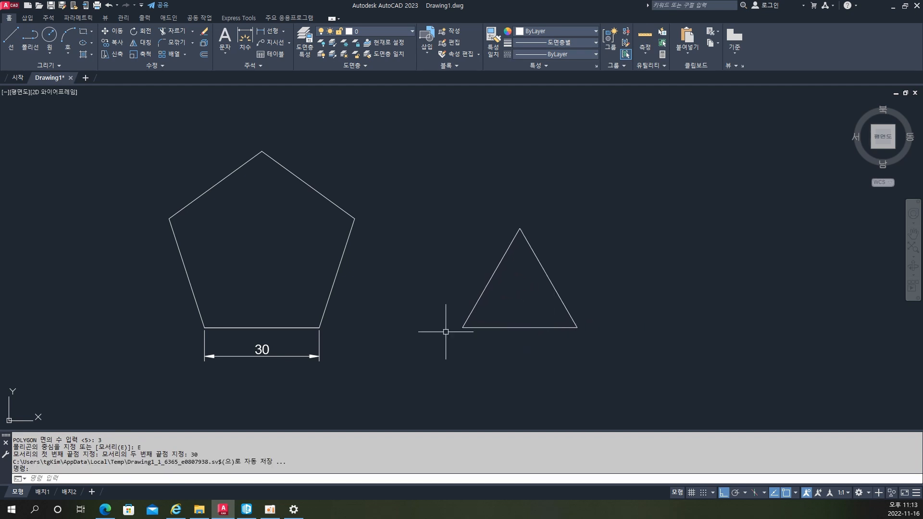
# Add a linear dimension to the triangle's base edge, placed just below it.
pyautogui.click(271, 31)
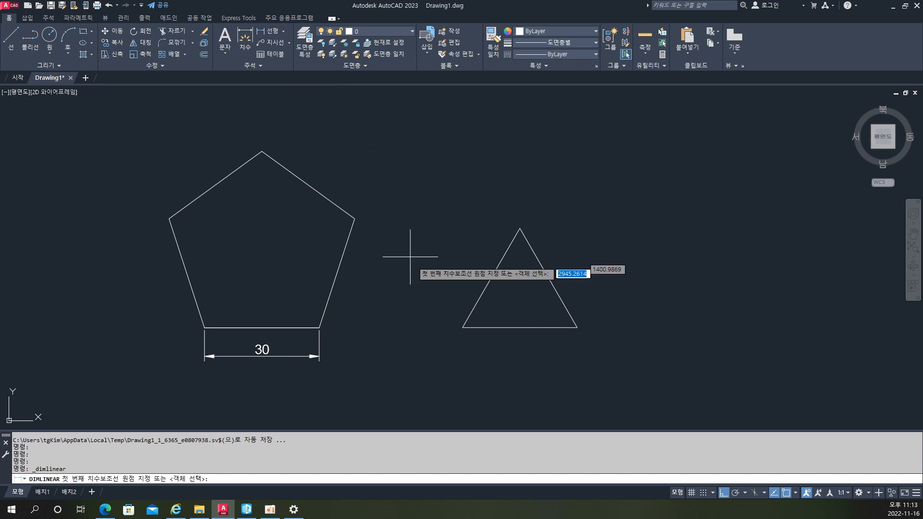
pyautogui.click(463, 328)
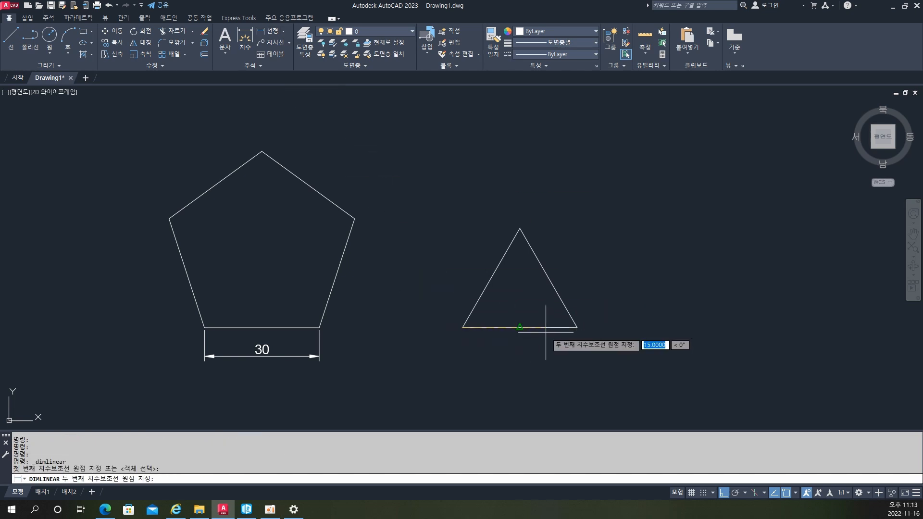
pyautogui.click(567, 328)
pyautogui.click(563, 347)
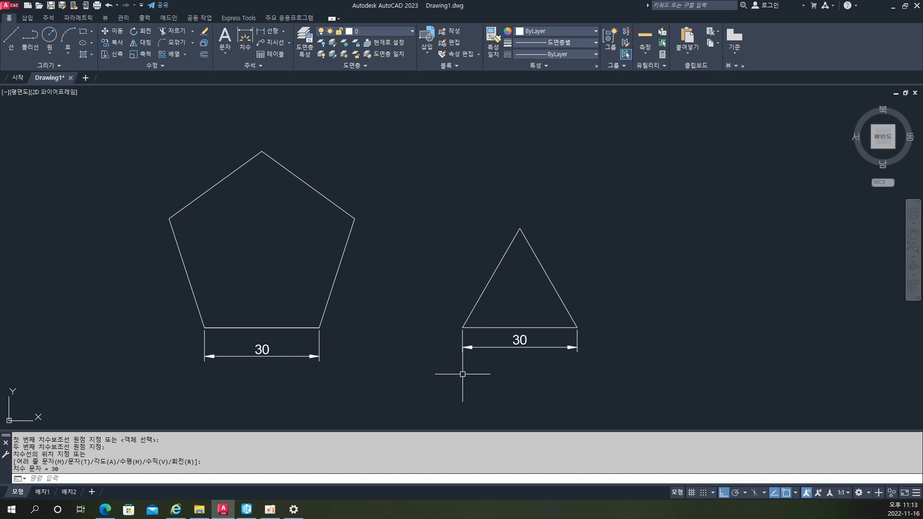
# Draw a circle with a radius of 30 in the empty area to the right of the triangle.
pyautogui.moveTo(684, 272); pyautogui.dragTo(415, 260, button='middle')
pyautogui.moveTo(594, 255); pyautogui.dragTo(333, 257, button='middle')
pyautogui.write('c')
pyautogui.press('Return')
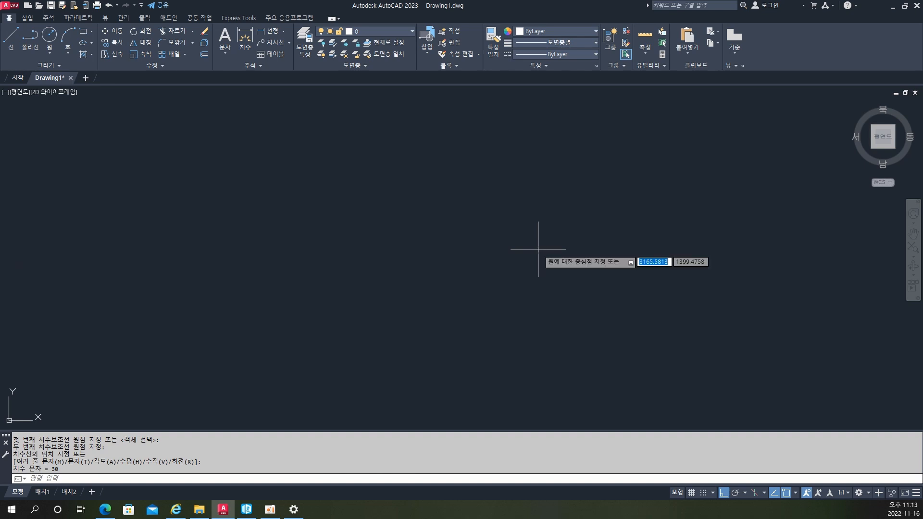
pyautogui.click(540, 248)
pyautogui.write('30')
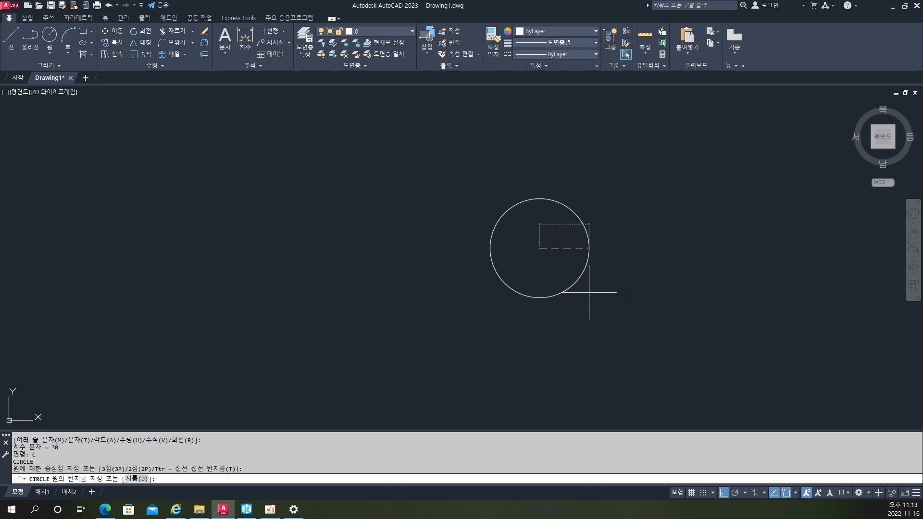
pyautogui.press('Return')
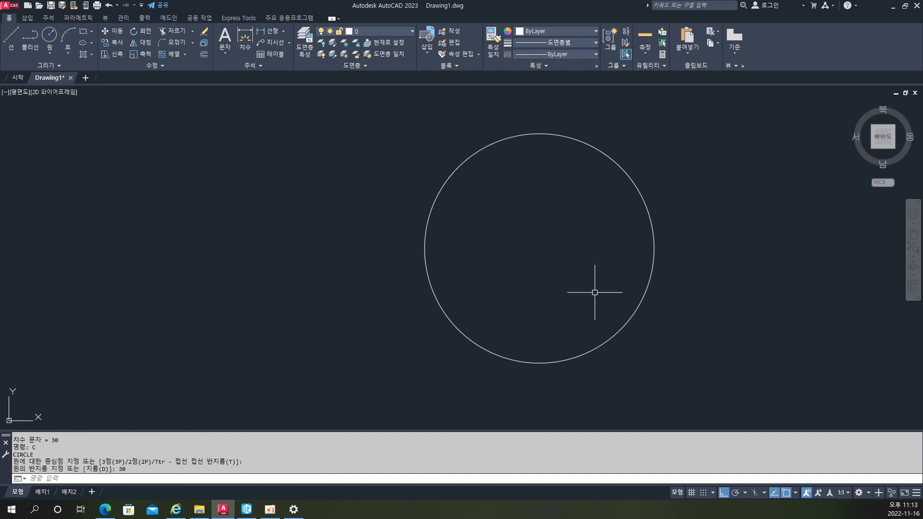
# Add a radius dimension to the circle, placed just outside its upper-left side.
pyautogui.click(283, 31)
pyautogui.click(268, 132)
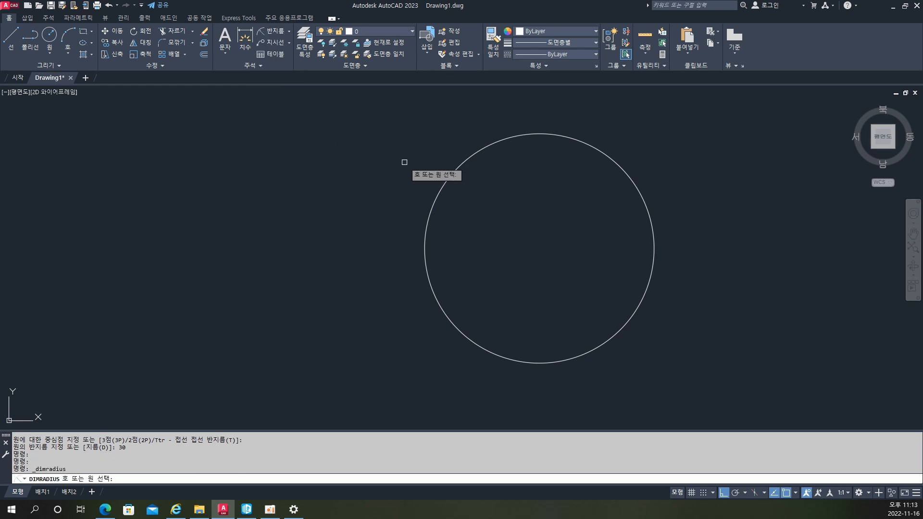
pyautogui.click(445, 191)
pyautogui.click(407, 172)
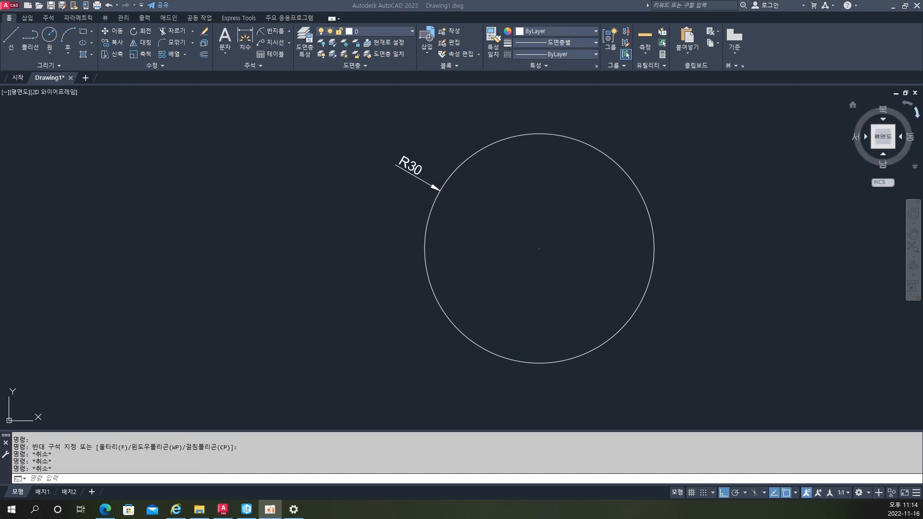
pyautogui.click(576, 223)
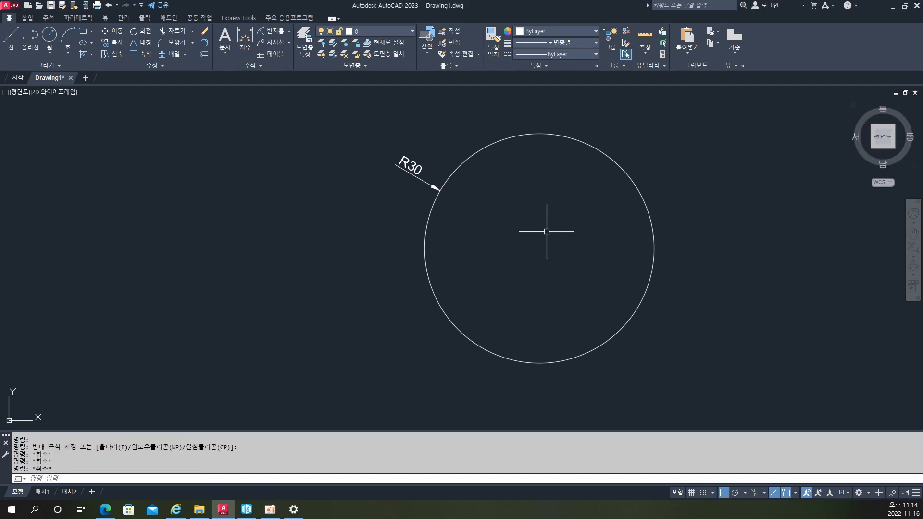
# Draw a 5-sided polygon inscribed in the circle, centred on its centre with a vertex at its top quadrant point.
pyautogui.scroll(-2, 547, 230)
pyautogui.scroll(2, 547, 229)
pyautogui.moveTo(548, 230); pyautogui.dragTo(529, 237, button='middle')
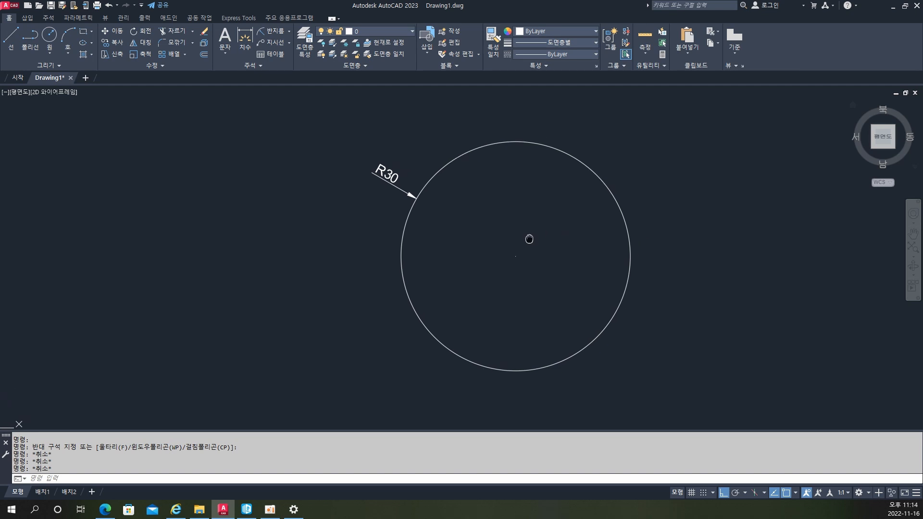
pyautogui.write('POL')
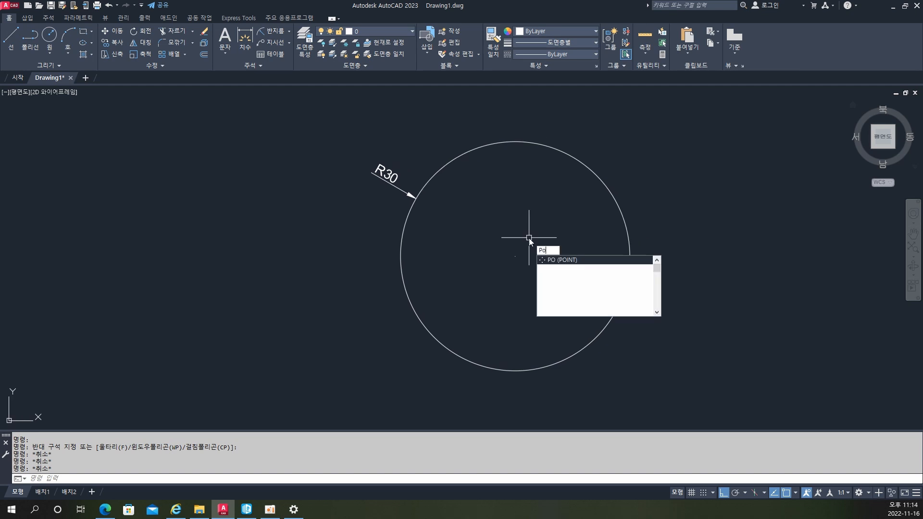
pyautogui.press('Return')
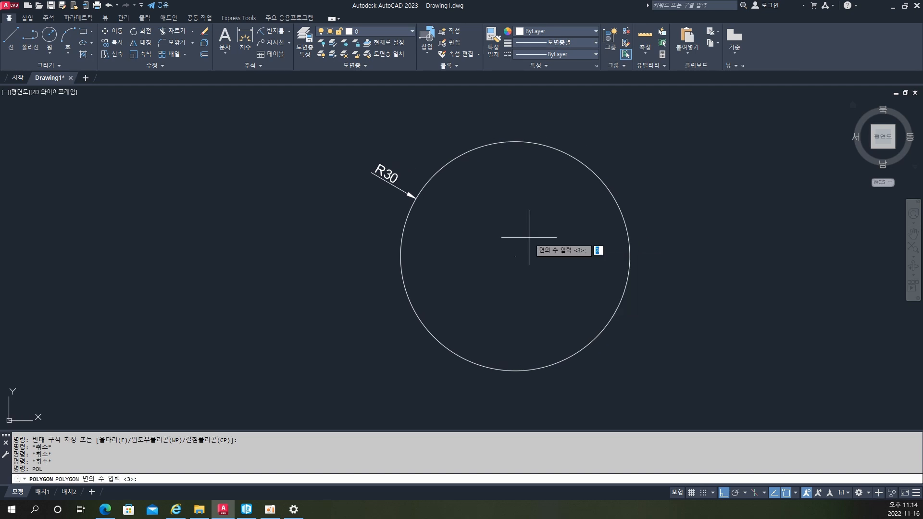
pyautogui.write('5')
pyautogui.press('Return')
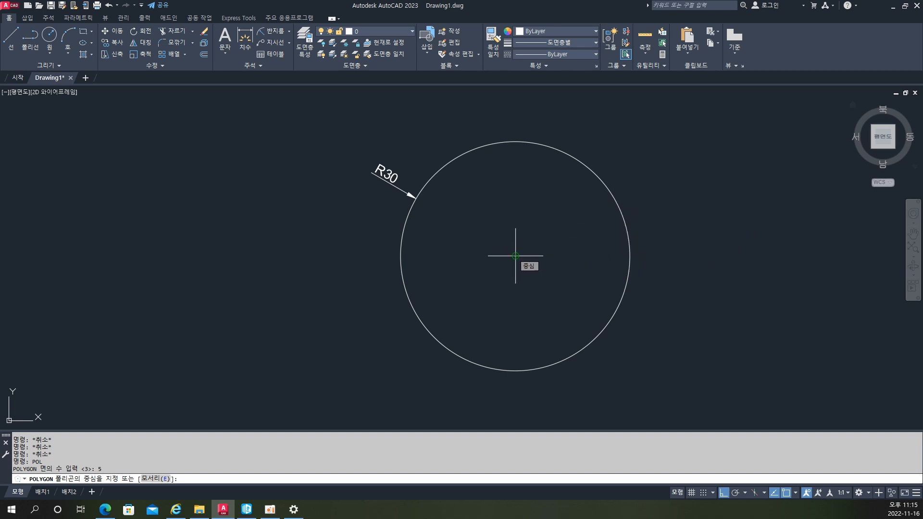
pyautogui.click(515, 256)
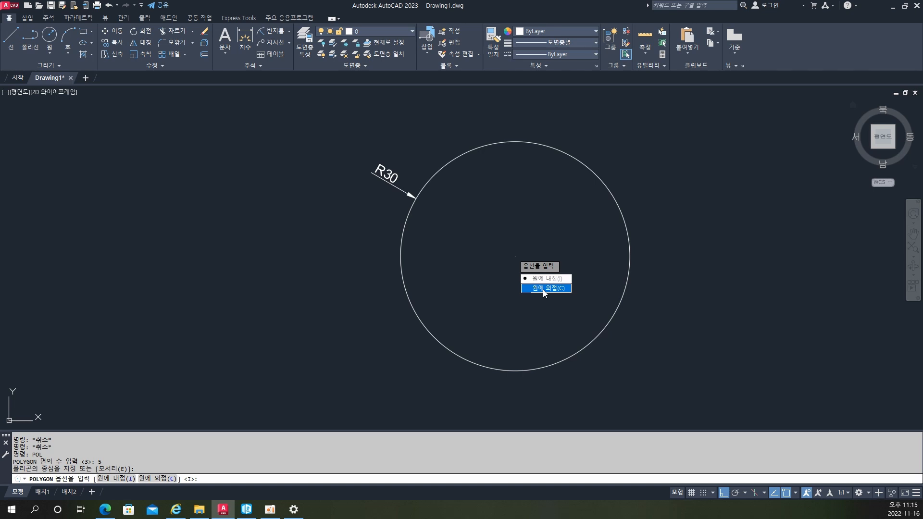
pyautogui.write('i')
pyautogui.press('Return')
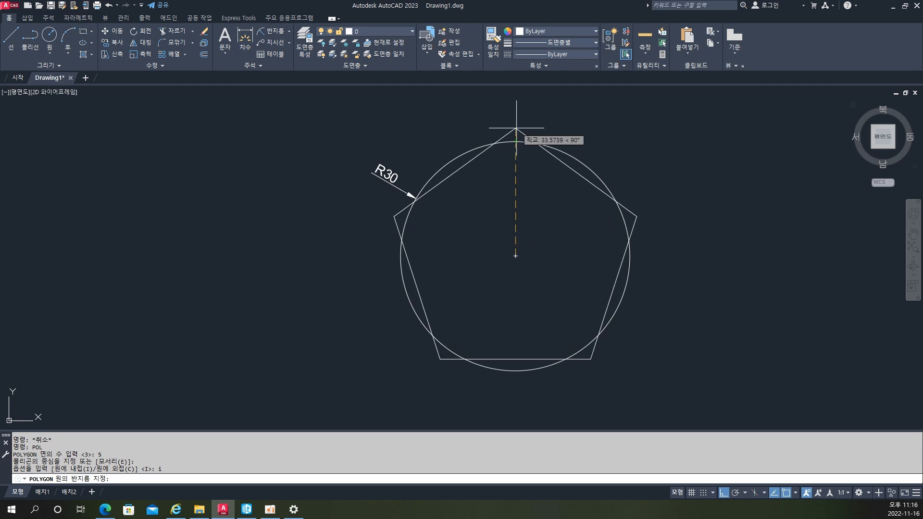
pyautogui.click(516, 140)
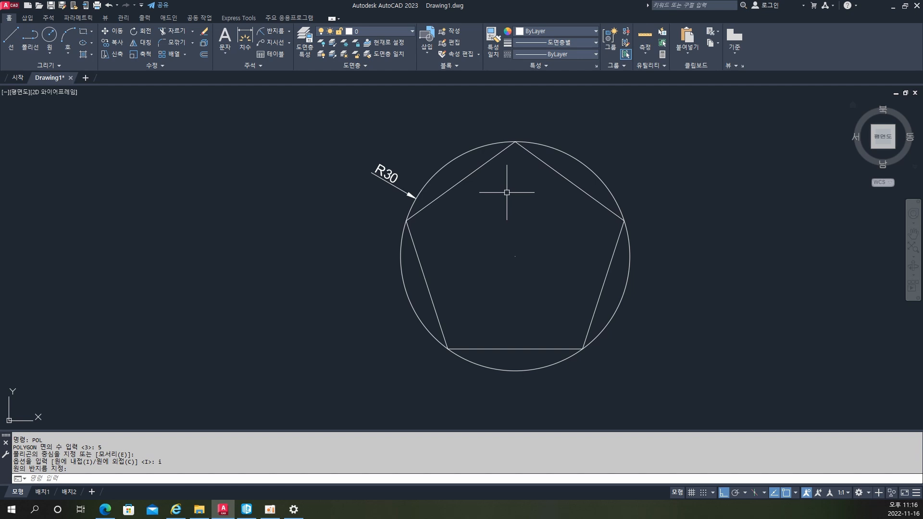
pyautogui.scroll(-2, 507, 193)
pyautogui.moveTo(558, 238); pyautogui.dragTo(417, 243, button='middle')
pyautogui.write('c')
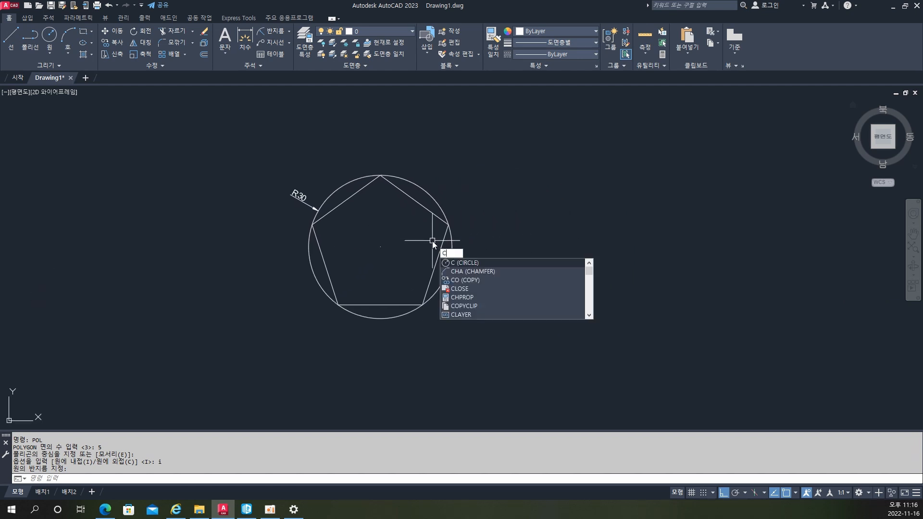
pyautogui.press('Escape')
pyautogui.press('Escape')
# Draw a 6-sided polygon circumscribed about the circle, centred on its centre with the radius reaching the top quadrant point.
pyautogui.moveTo(390, 242); pyautogui.dragTo(453, 247, button='middle')
pyautogui.scroll(4, 452, 247)
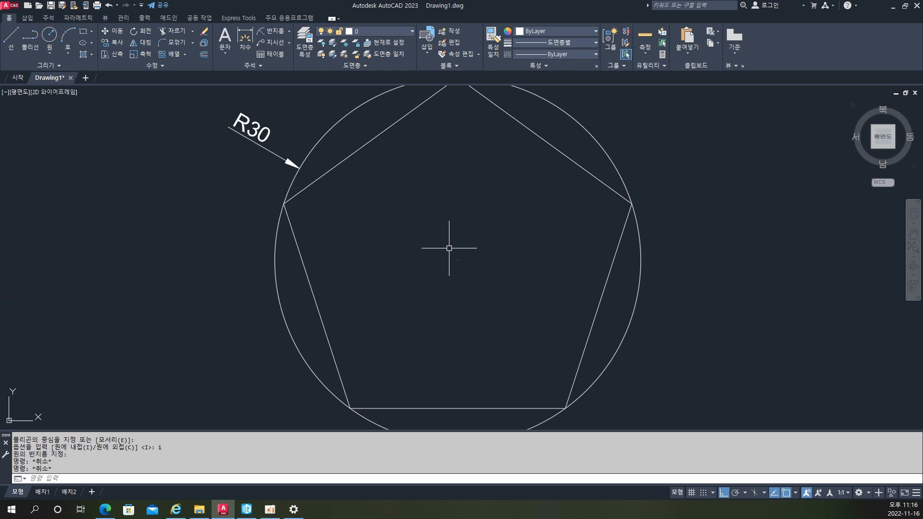
pyautogui.scroll(-2, 449, 248)
pyautogui.write('pol')
pyautogui.press('Return')
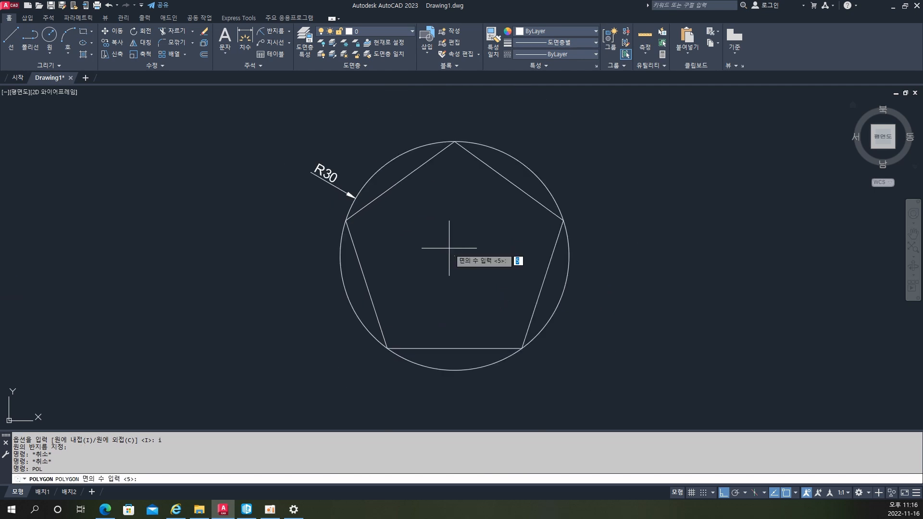
pyautogui.press('BackSpace')
pyautogui.write('6')
pyautogui.press('Return')
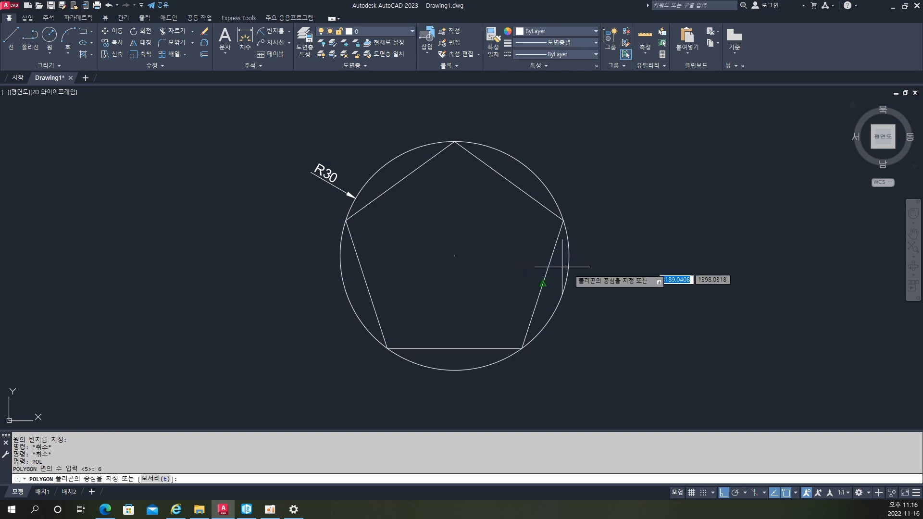
pyautogui.click(455, 256)
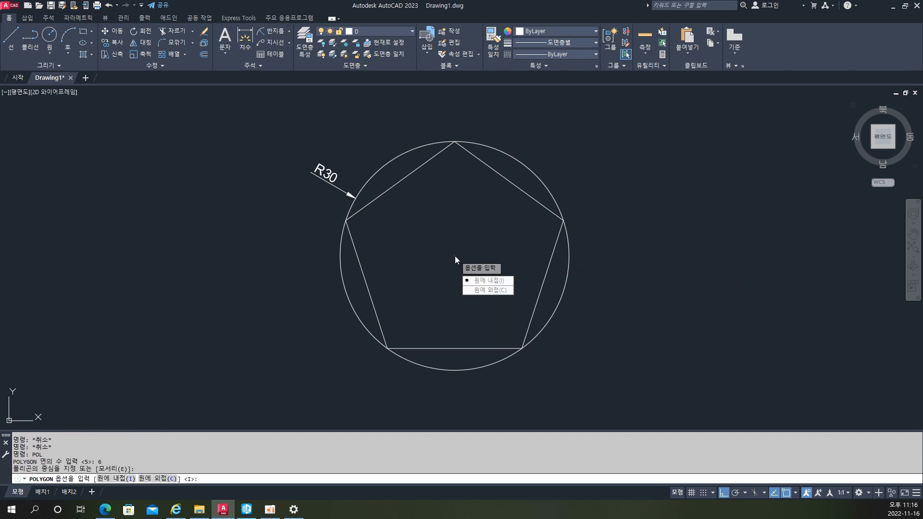
pyautogui.click(489, 290)
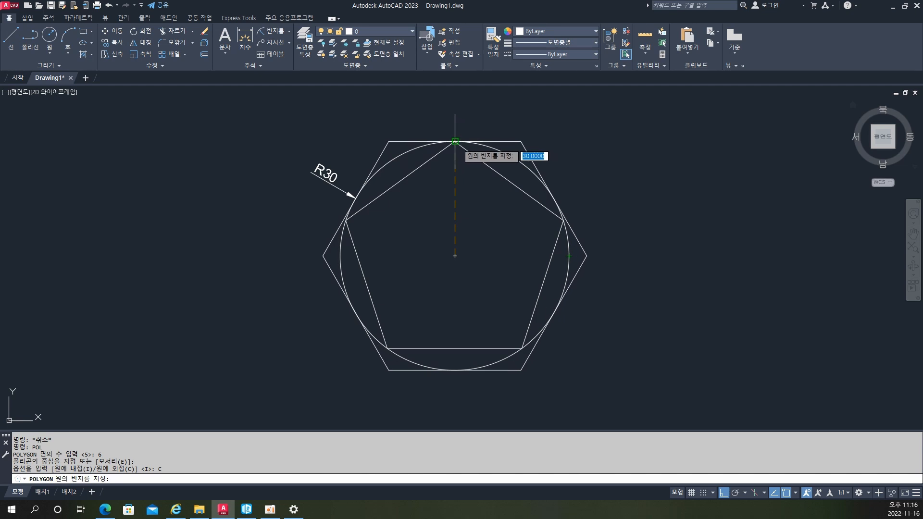
pyautogui.click(455, 141)
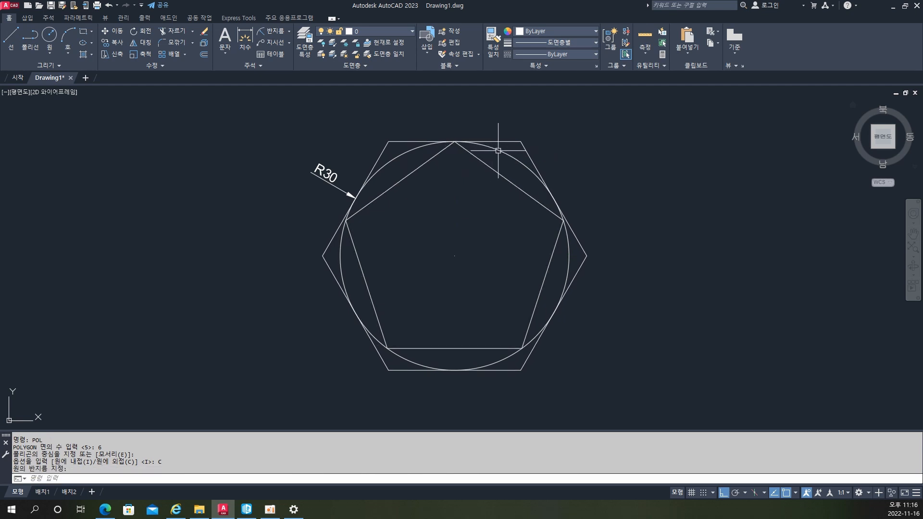
pyautogui.click(499, 150)
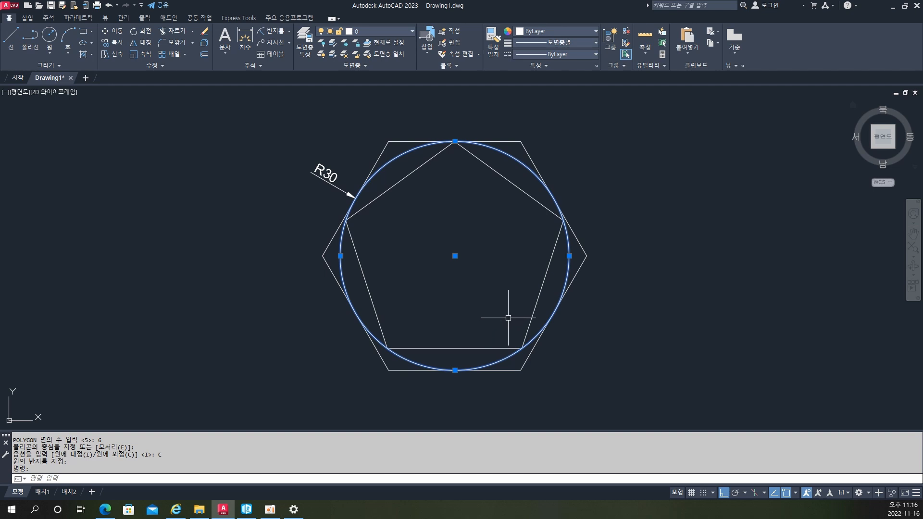
pyautogui.click(547, 276)
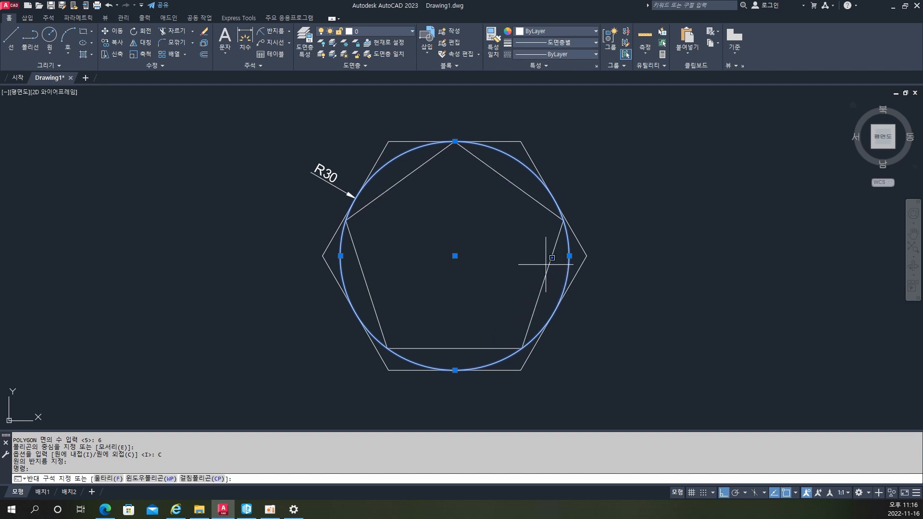
pyautogui.press('Escape')
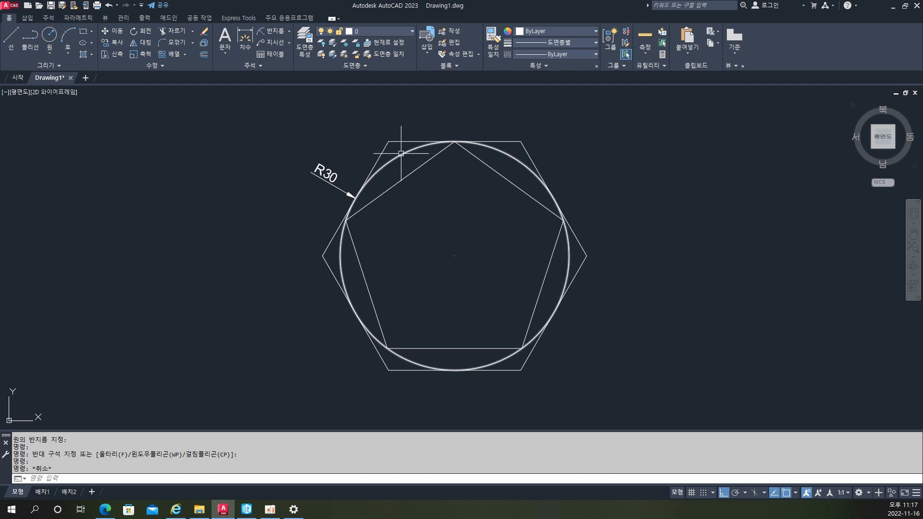
pyautogui.moveTo(401, 153)
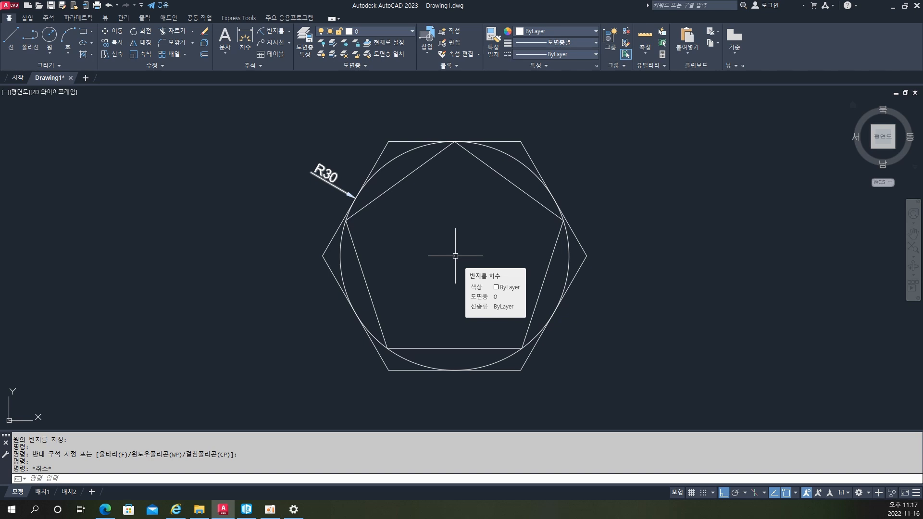
# Draw a horizontal line 50 long in the empty area to the right of the circle and its polygons.
pyautogui.moveTo(684, 253)
pyautogui.mouseDown(button='middle')
pyautogui.moveTo(385, 260)
pyautogui.moveTo(519, 265)
pyautogui.moveTo(405, 261)
pyautogui.mouseUp(button='middle')
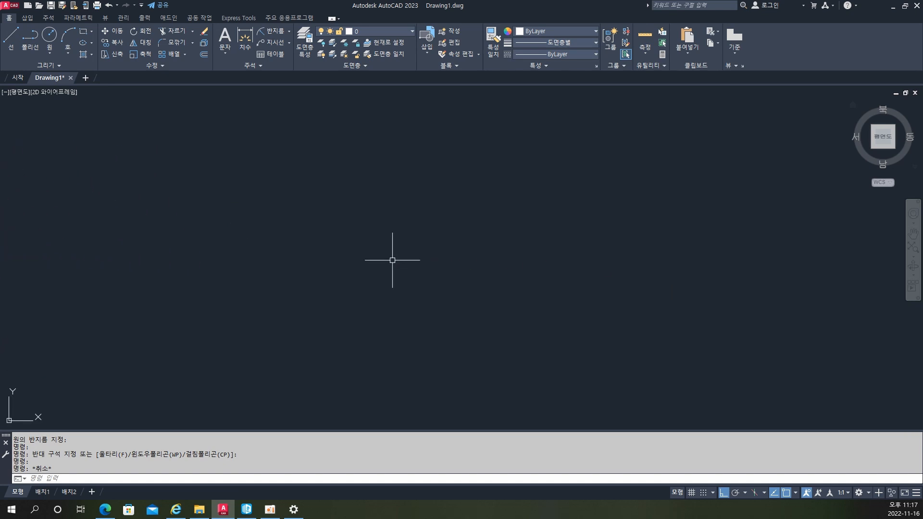
pyautogui.press('Escape')
pyautogui.write('l')
pyautogui.press('Return')
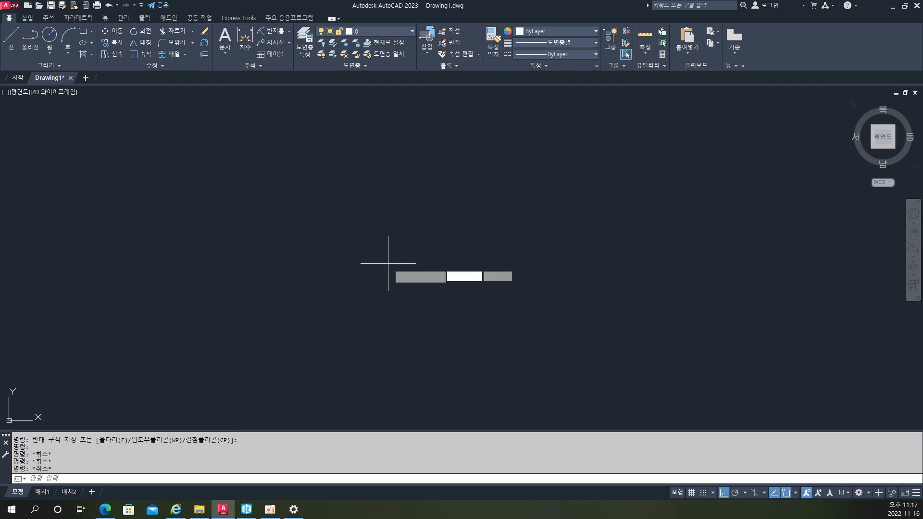
pyautogui.click(386, 263)
pyautogui.write('50')
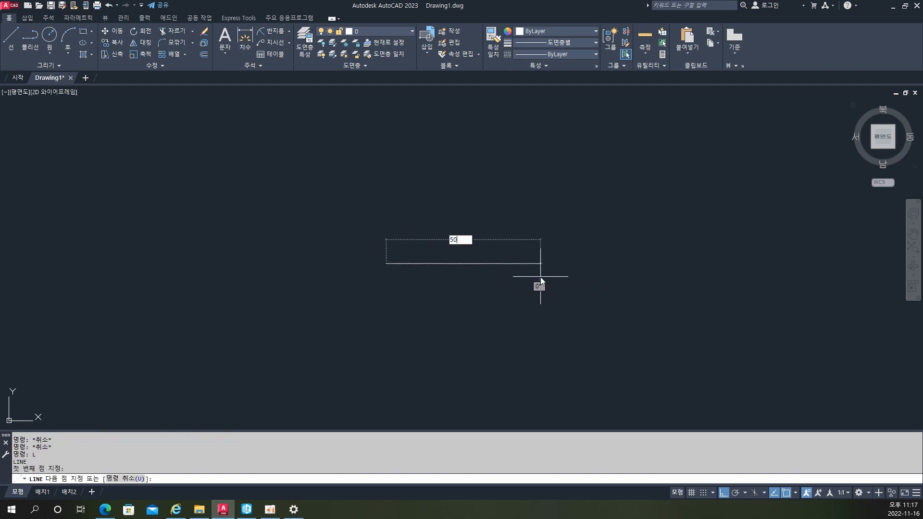
pyautogui.press('Return')
pyautogui.press('Return')
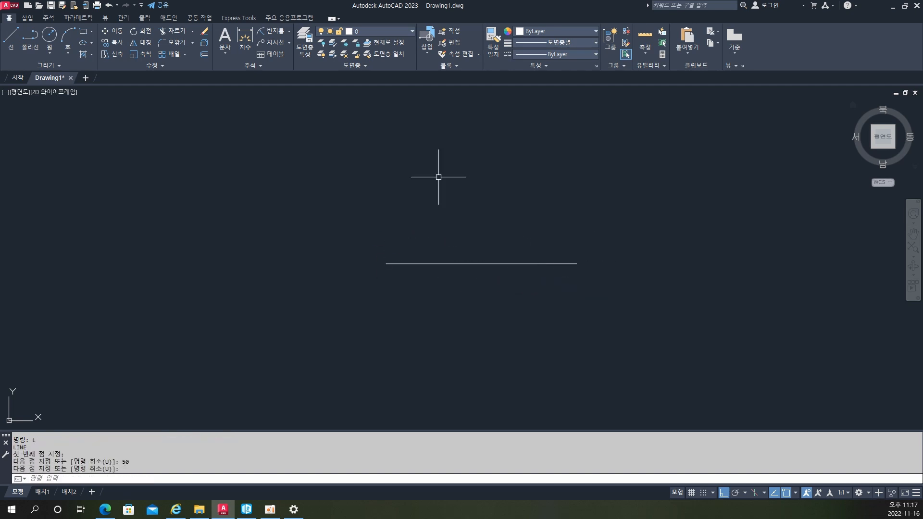
# Add a linear dimension between the new horizontal line's endpoints, placed just below the line.
pyautogui.click(273, 31)
pyautogui.click(288, 32)
pyautogui.click(282, 45)
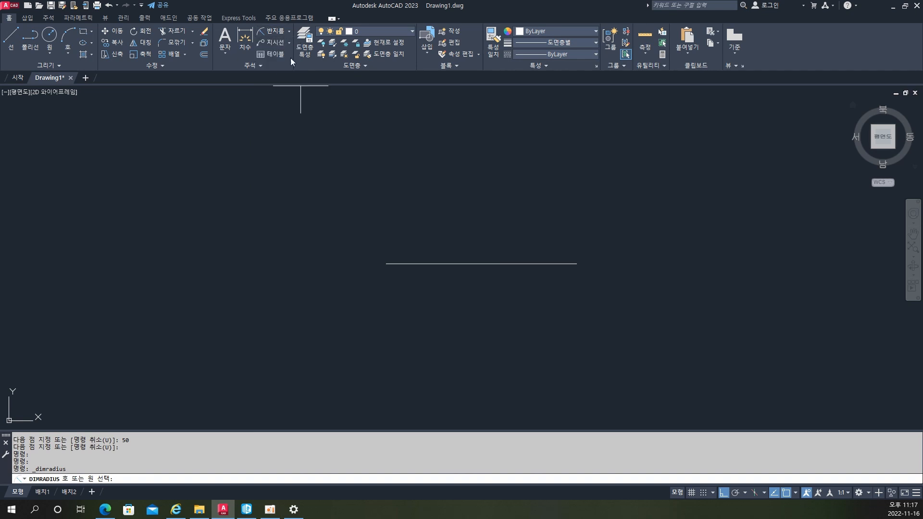
pyautogui.click(386, 263)
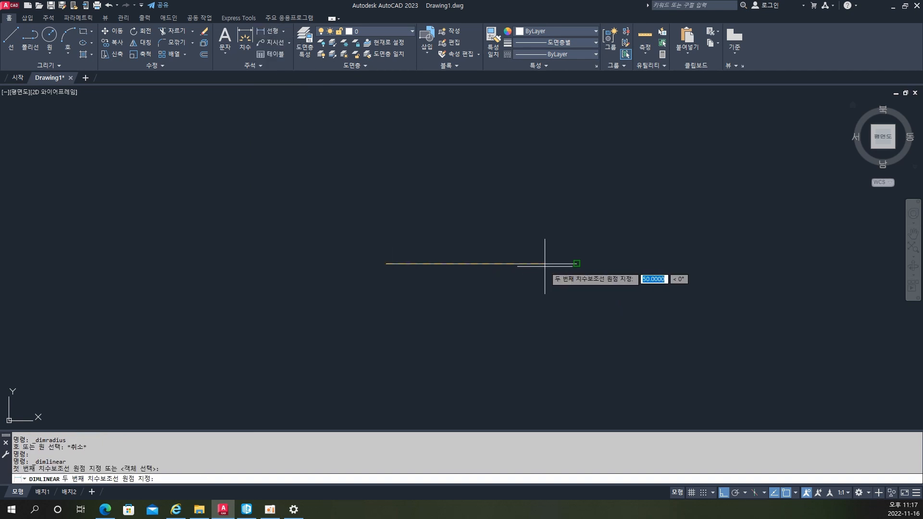
pyautogui.click(577, 263)
pyautogui.click(491, 298)
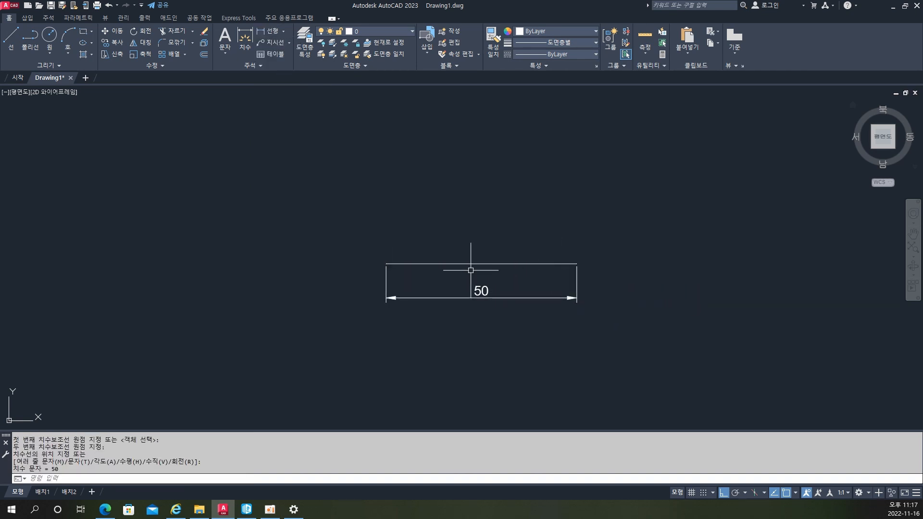
# Draw a vertical line 15 long upward from the midpoint of the horizontal line.
pyautogui.write('L')
pyautogui.press('Return')
pyautogui.click(480, 264)
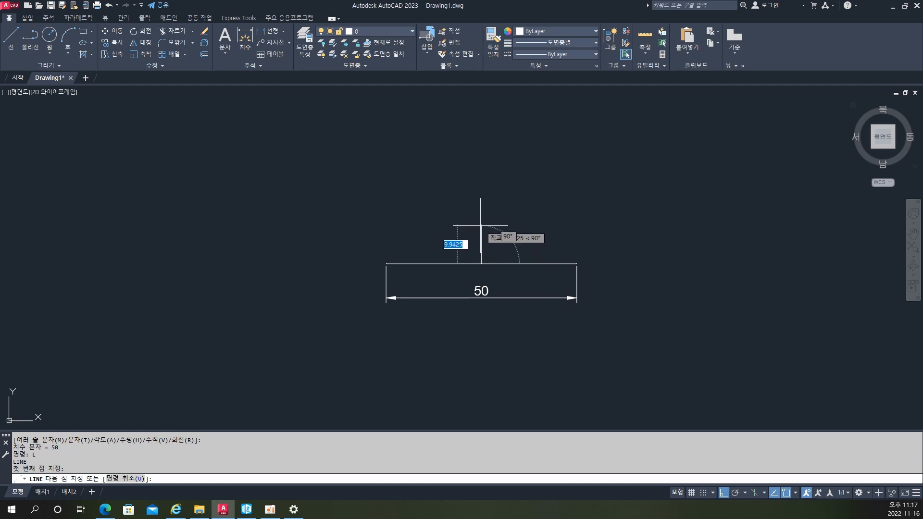
pyautogui.write('15')
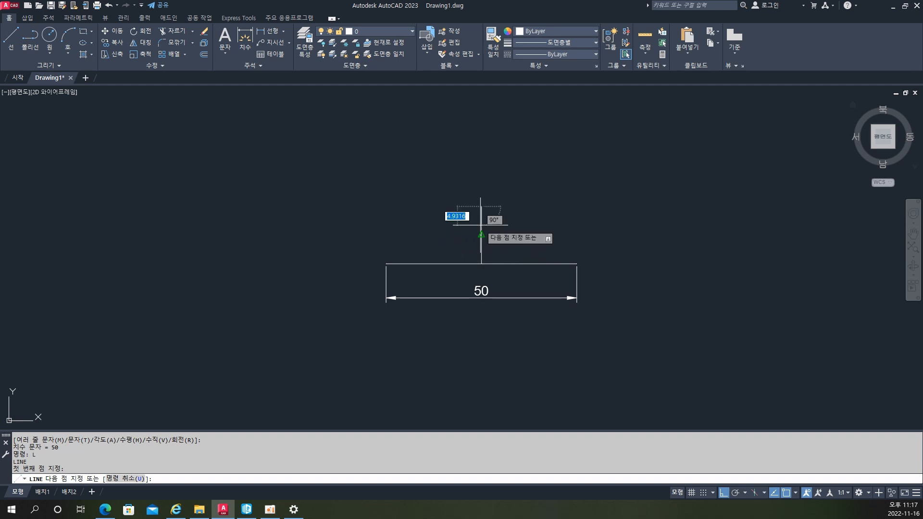
pyautogui.press('Return')
pyautogui.press('Return')
# Add a vertical linear dimension from the horizontal line's left endpoint to the top of the vertical line, placed left of both lines.
pyautogui.click(270, 31)
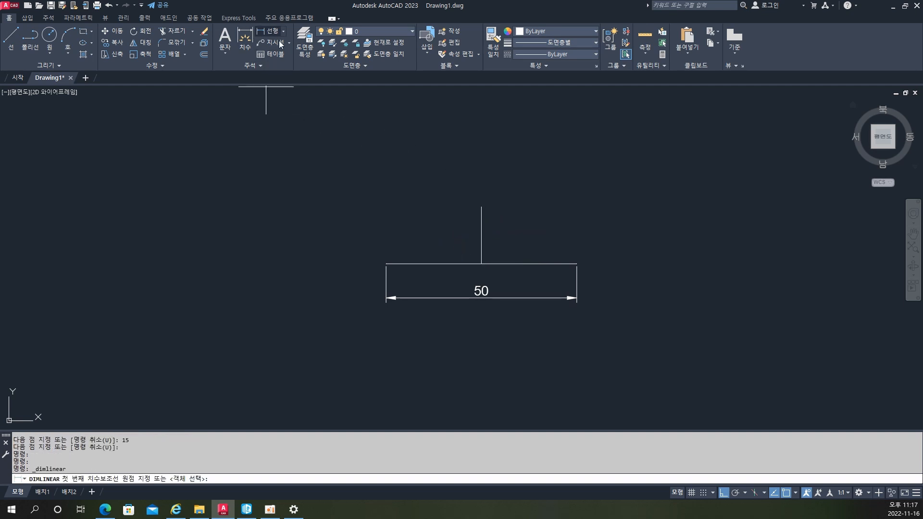
pyautogui.click(387, 263)
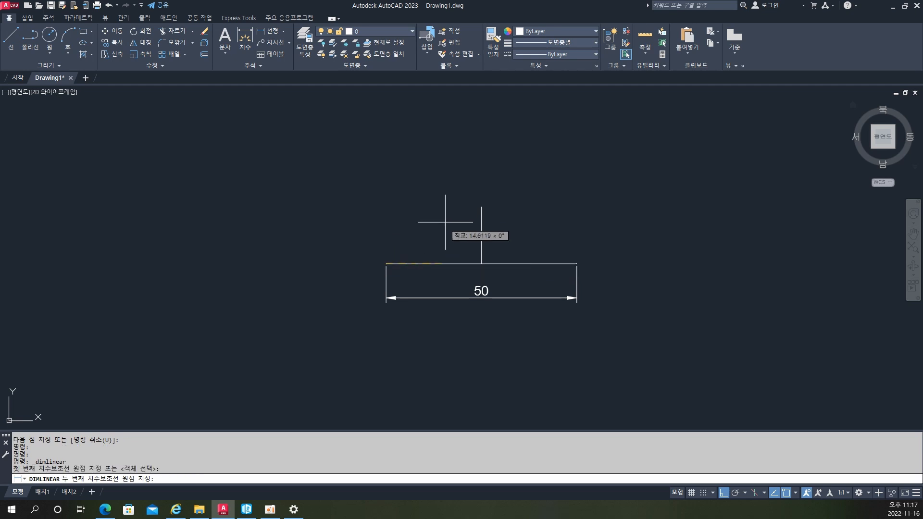
pyautogui.click(481, 207)
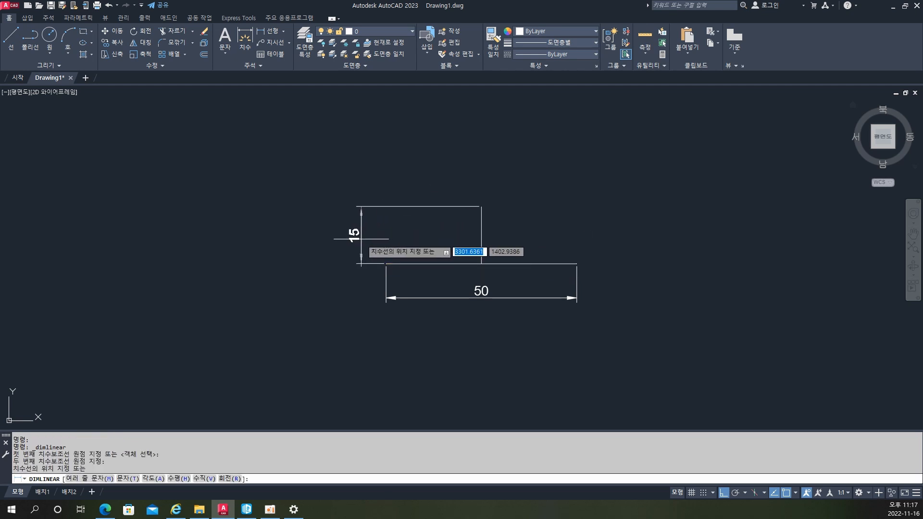
pyautogui.click(351, 251)
pyautogui.scroll(2, 512, 239)
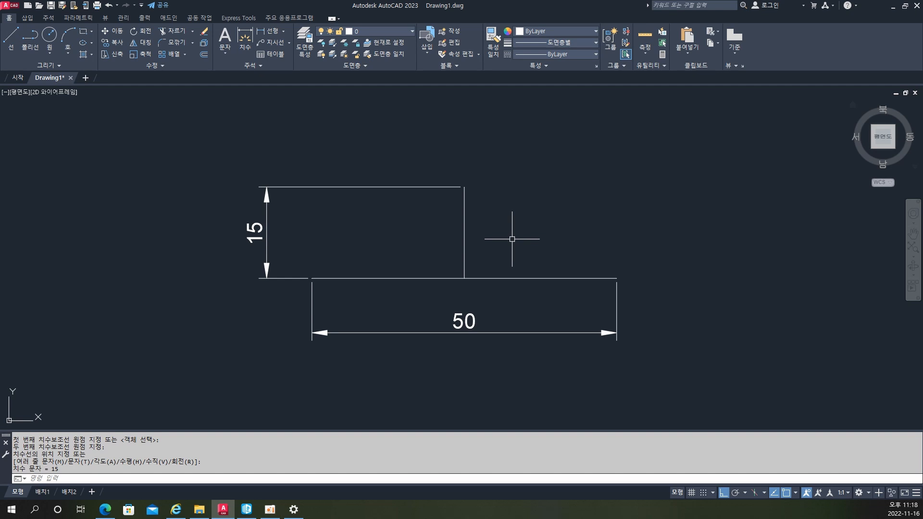
# Draw an ellipse whose first axis runs from the horizontal line's left to right endpoint, with a distance of 15 to the other axis.
pyautogui.write('el')
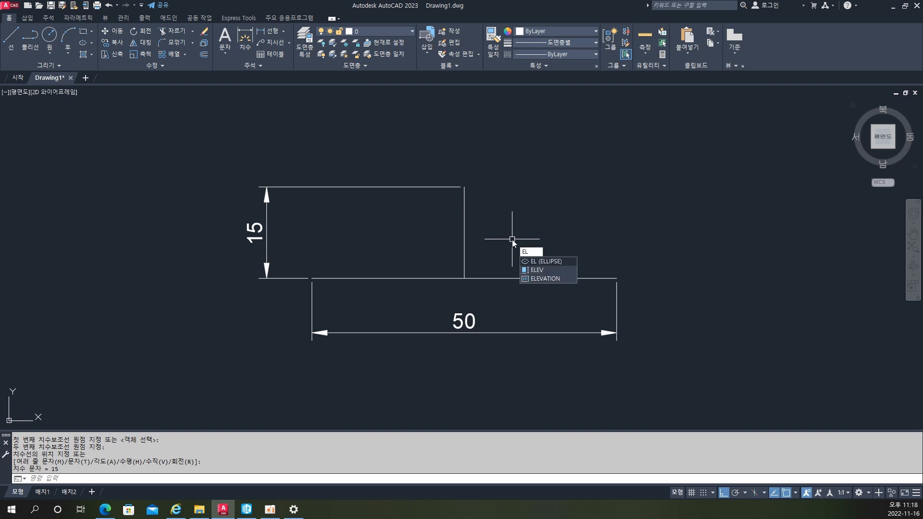
pyautogui.press('Return')
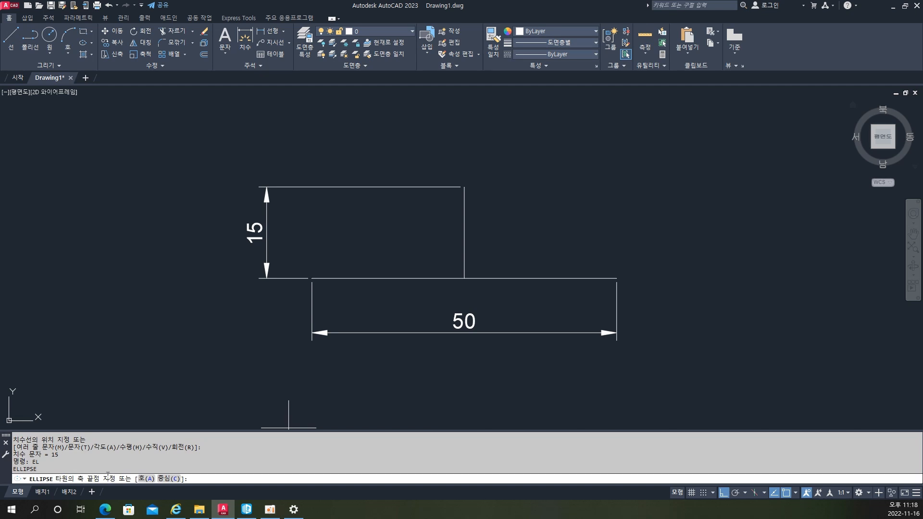
pyautogui.click(312, 278)
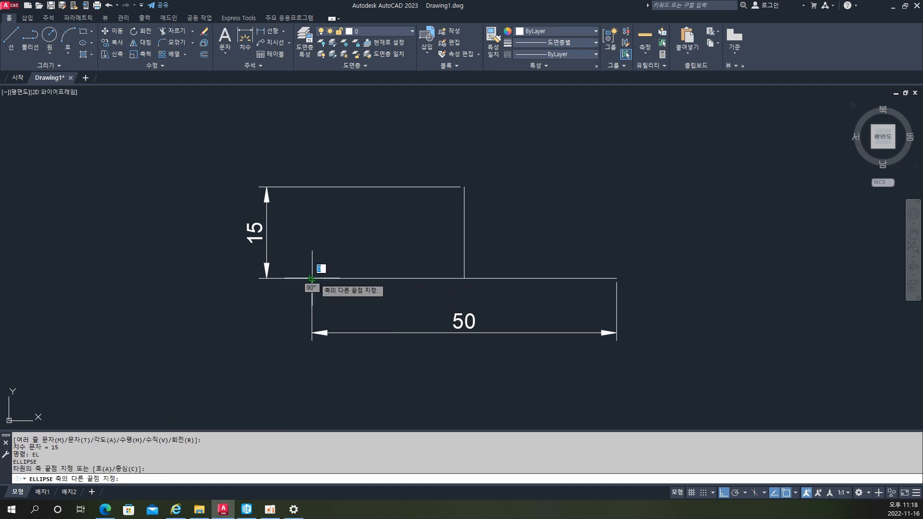
pyautogui.click(617, 278)
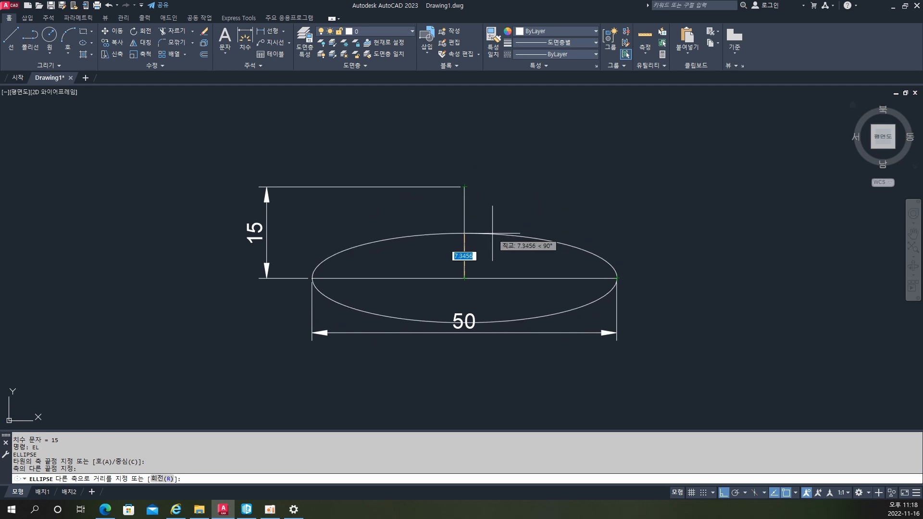
pyautogui.write('15')
pyautogui.press('Return')
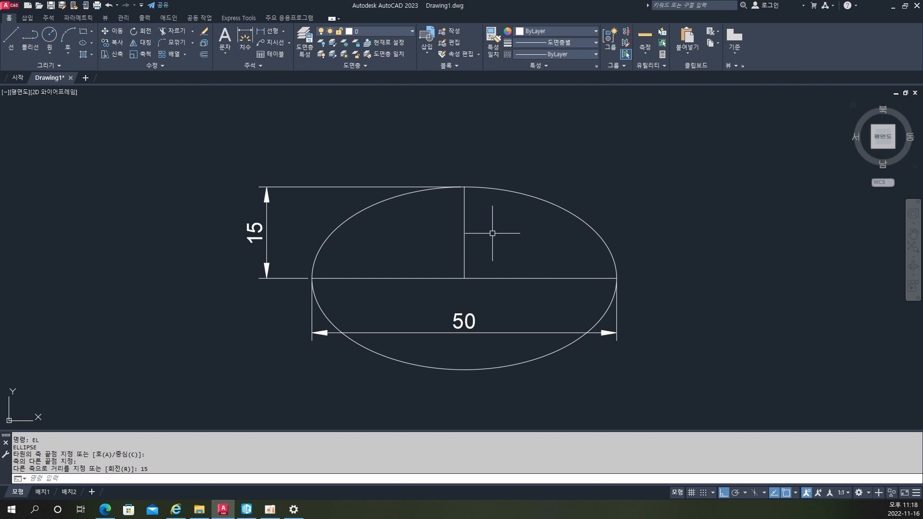
# Undo the ellipse and redraw it from the horizontal line's right to left endpoint, with the other axis reaching the vertical line's top.
pyautogui.write('u')
pyautogui.press('Return')
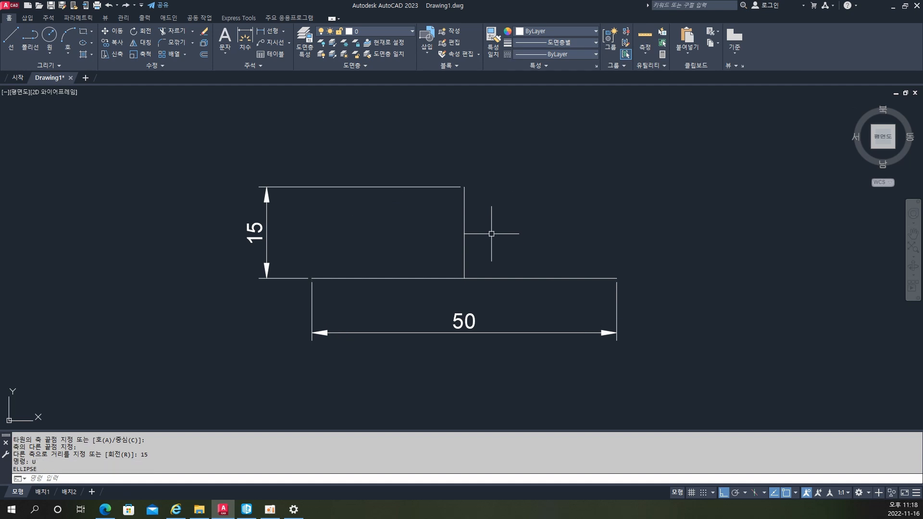
pyautogui.write('el')
pyautogui.press('Return')
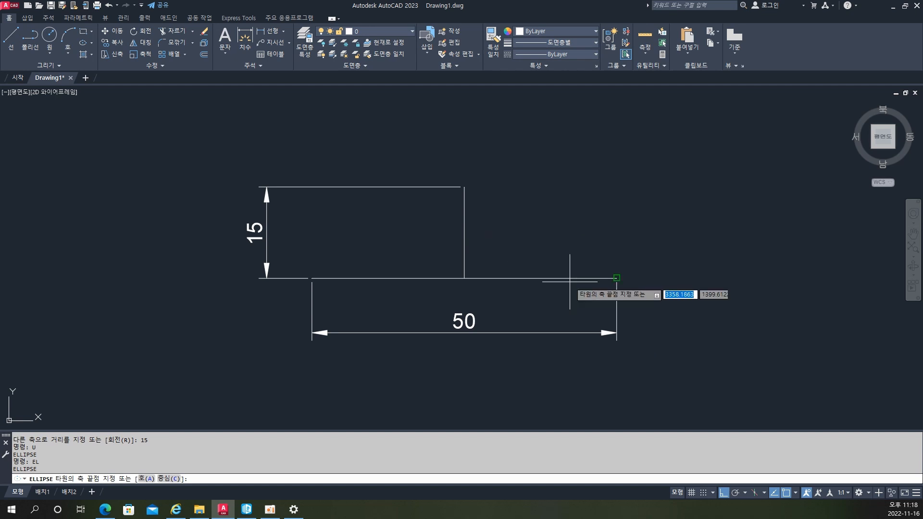
pyautogui.click(617, 278)
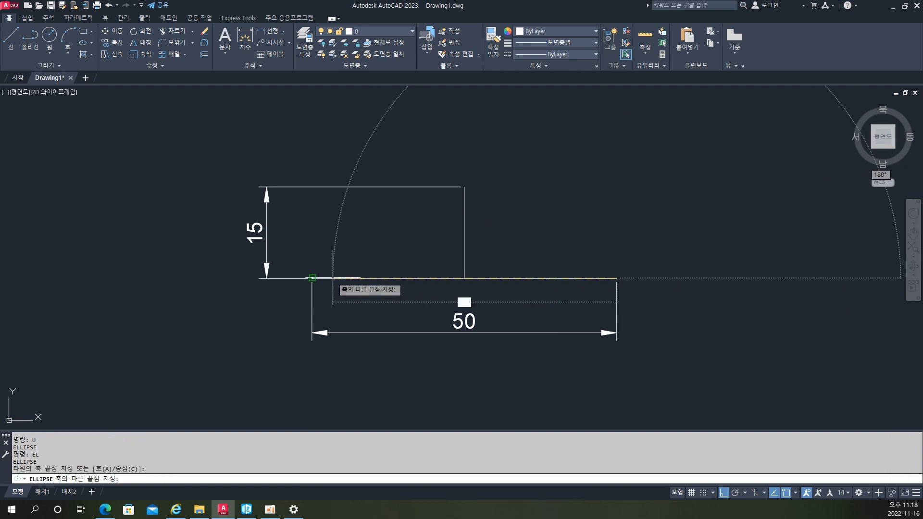
pyautogui.click(312, 278)
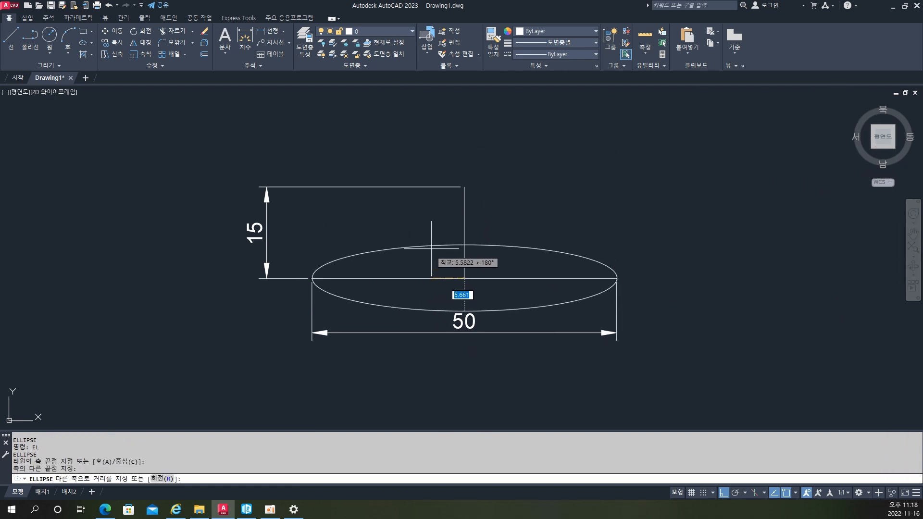
pyautogui.click(461, 187)
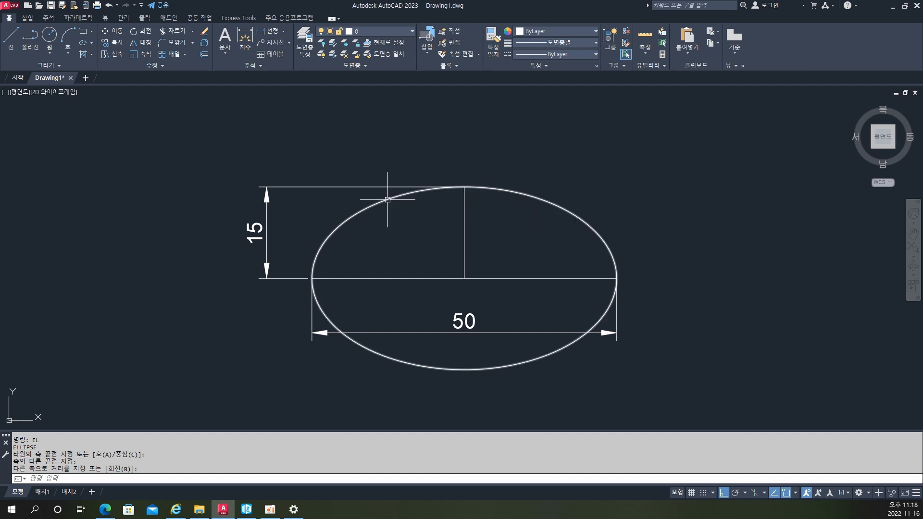
# Try to add a radius dimension to the ellipse.
pyautogui.click(284, 32)
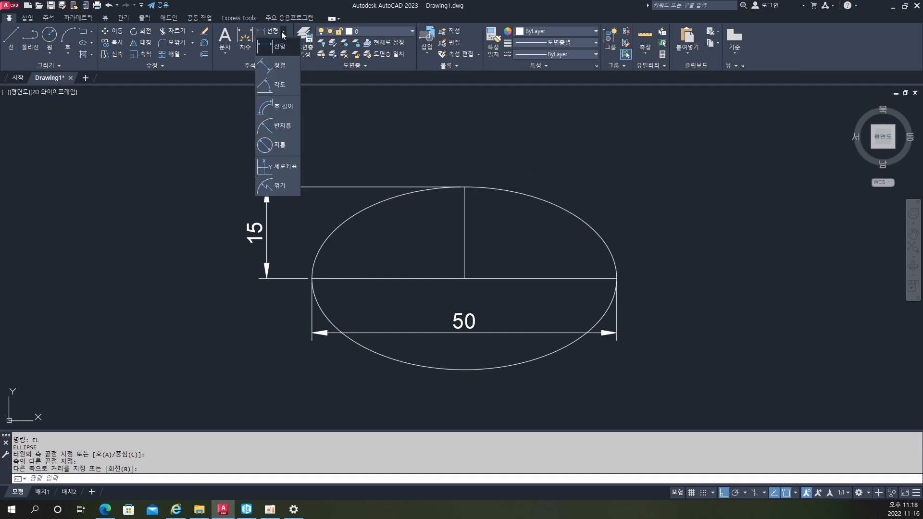
pyautogui.click(273, 126)
pyautogui.click(533, 193)
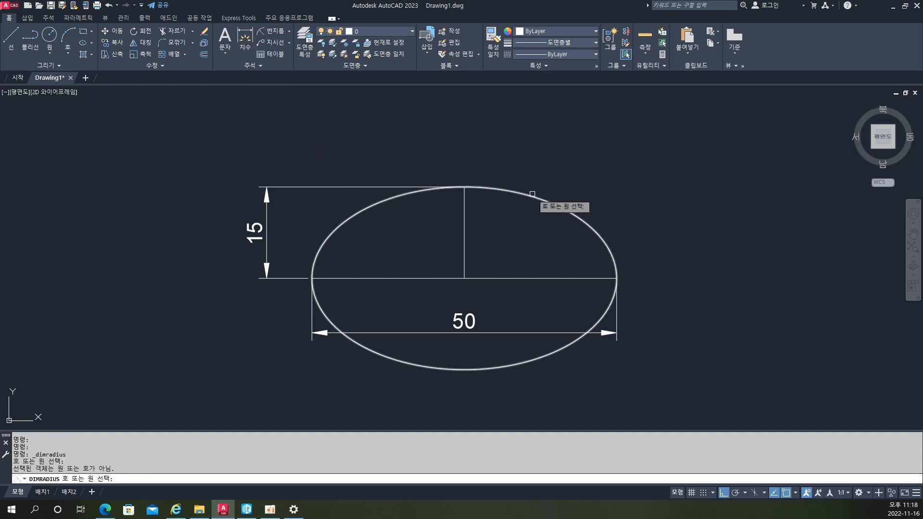
pyautogui.click(553, 204)
pyautogui.click(553, 204)
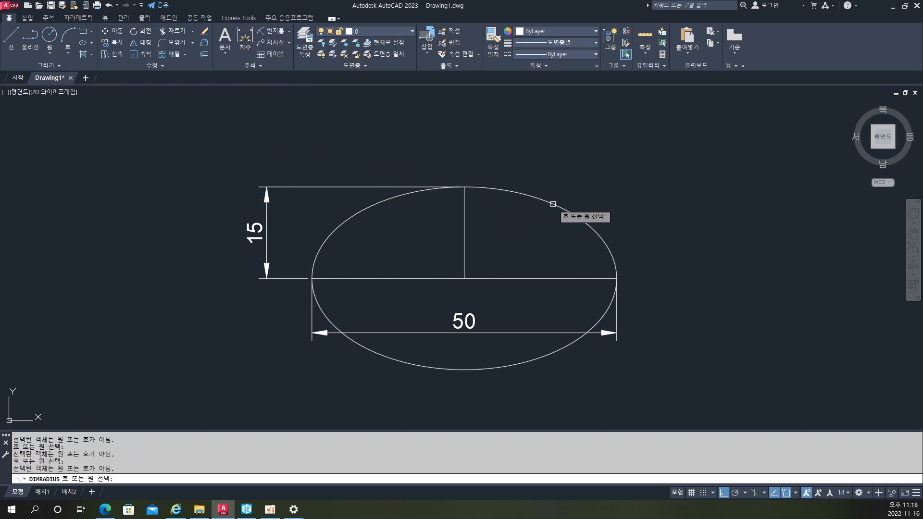
pyautogui.press('Escape')
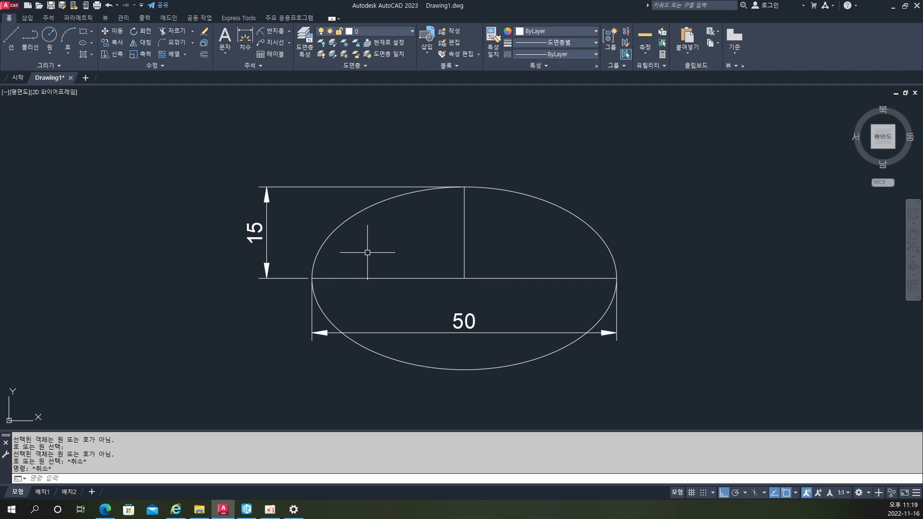
# Delete the ellipse, keeping the two reference lines and their dimensions.
pyautogui.scroll(-2, 368, 252)
pyautogui.click(441, 260)
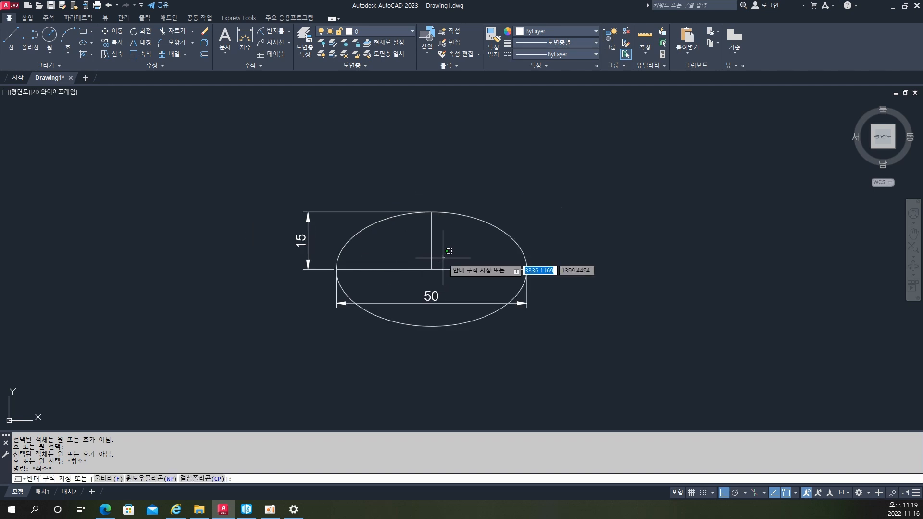
pyautogui.press('Escape')
pyautogui.press('Escape')
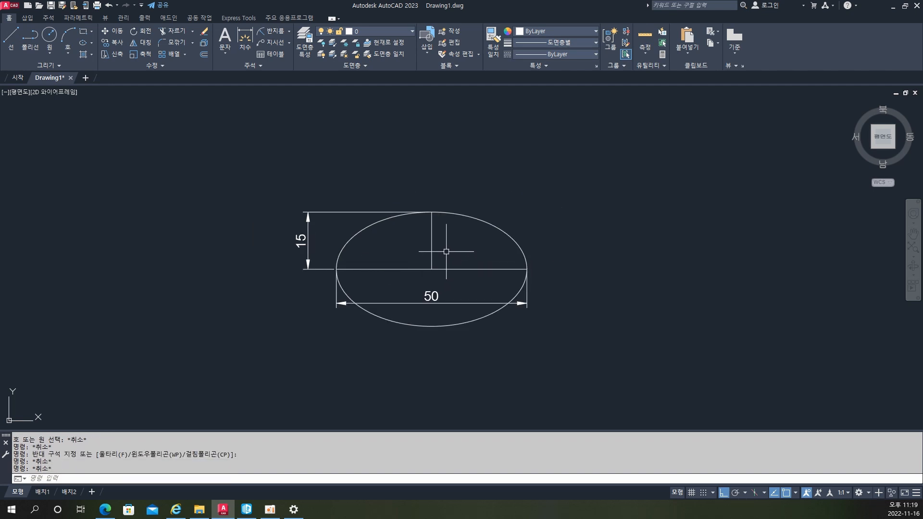
pyautogui.click(466, 218)
pyautogui.press('Delete')
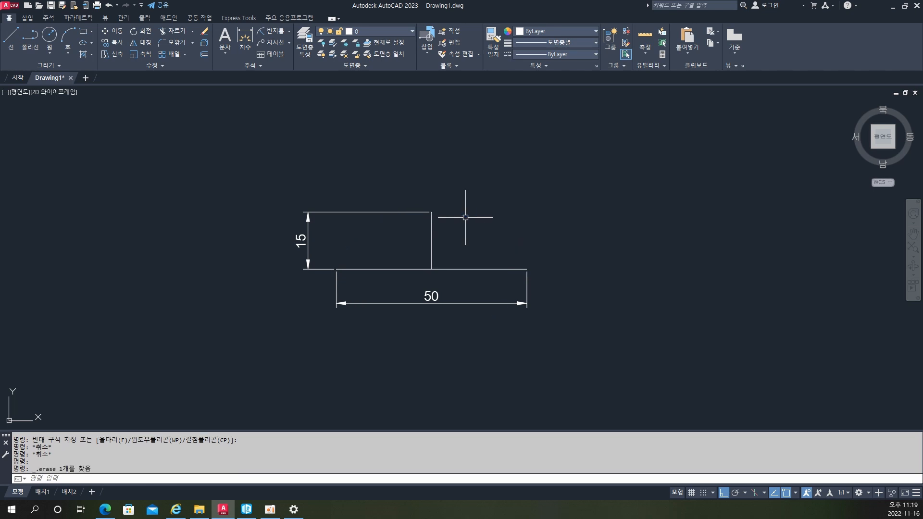
pyautogui.scroll(2, 481, 235)
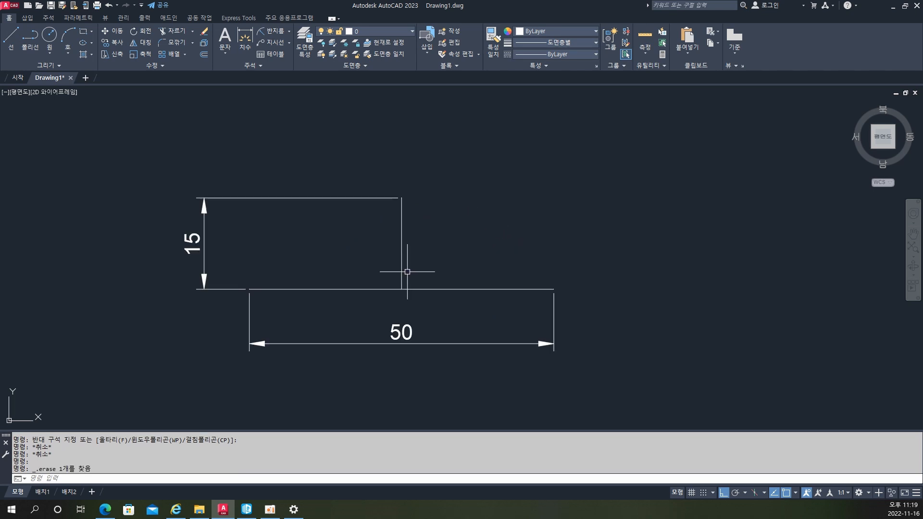
pyautogui.click(376, 270)
pyautogui.click(407, 294)
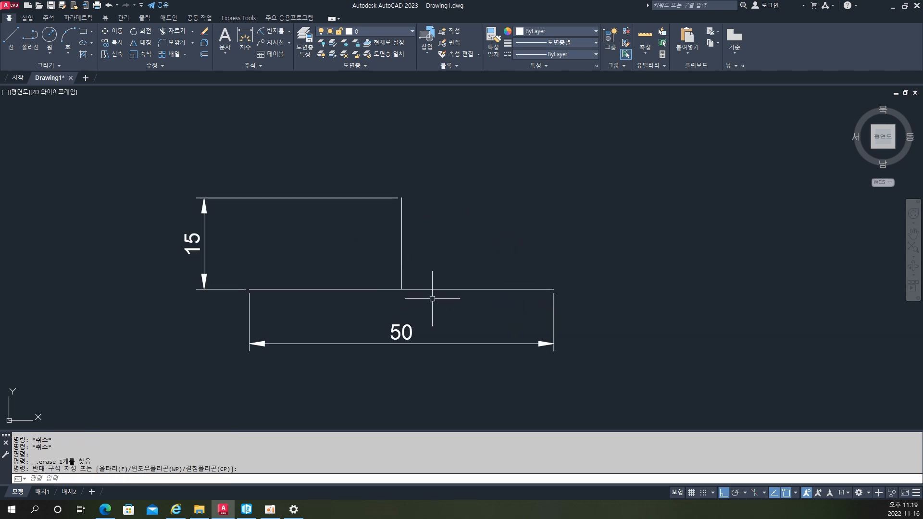
pyautogui.click(533, 284)
pyautogui.click(571, 303)
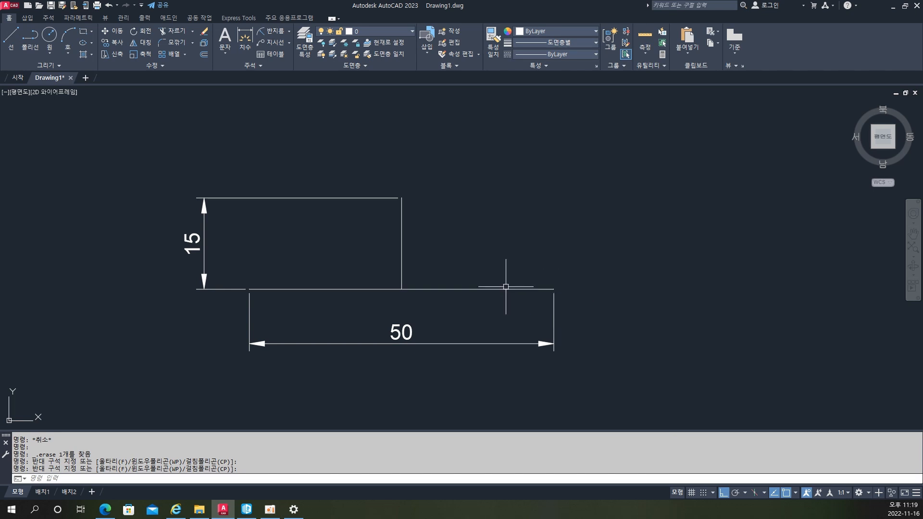
# Draw an ellipse with the Center option, centred on the horizontal line's midpoint, through the vertical line's top and the horizontal line's right endpoint.
pyautogui.write('e')
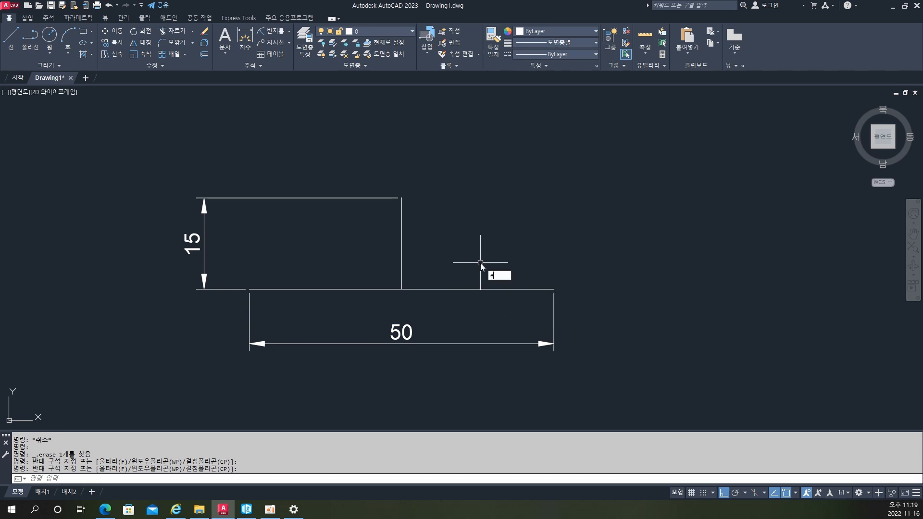
pyautogui.write('l')
pyautogui.press('Return')
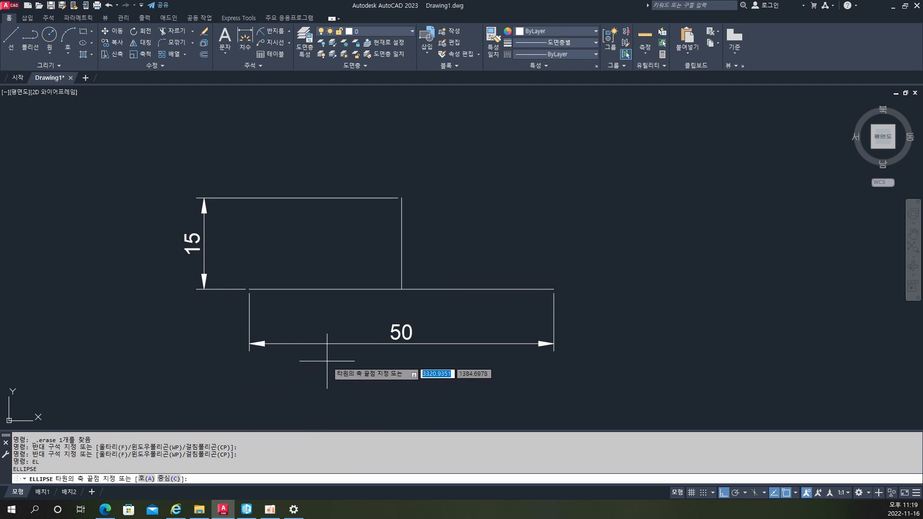
pyautogui.write('c')
pyautogui.press('Return')
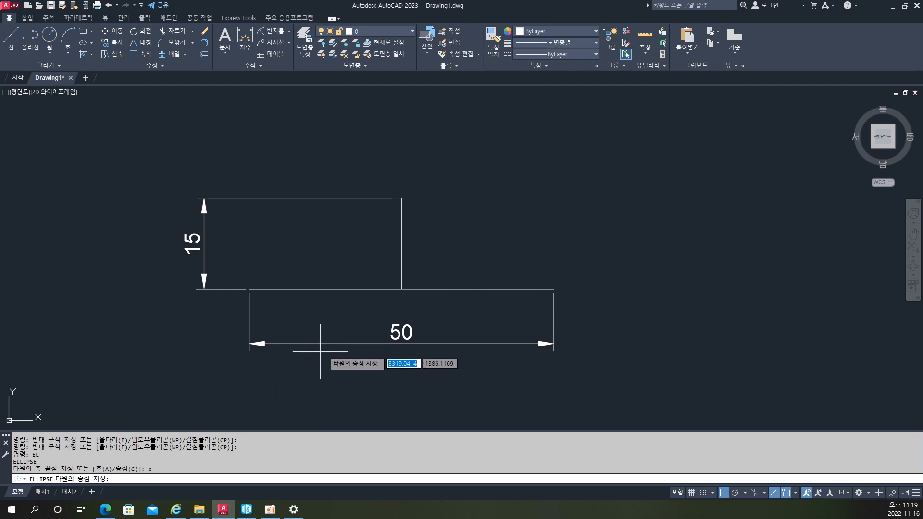
pyautogui.click(401, 288)
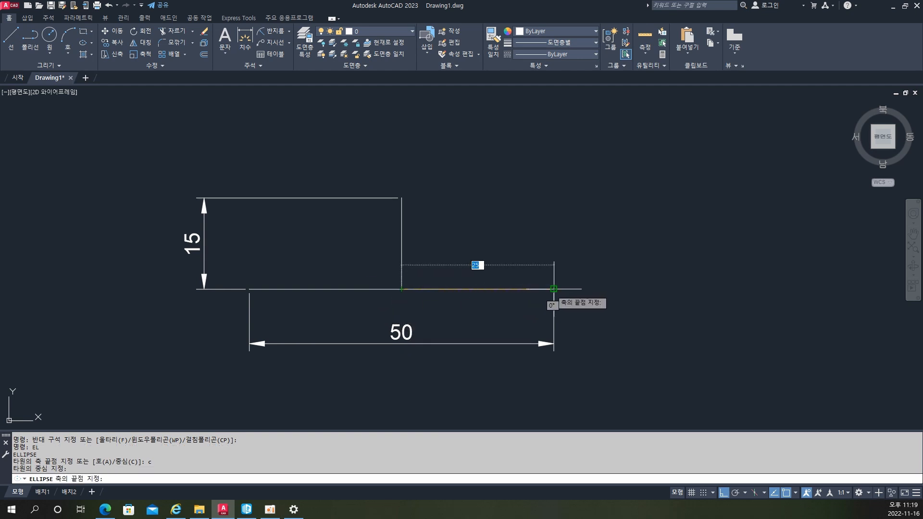
pyautogui.click(401, 198)
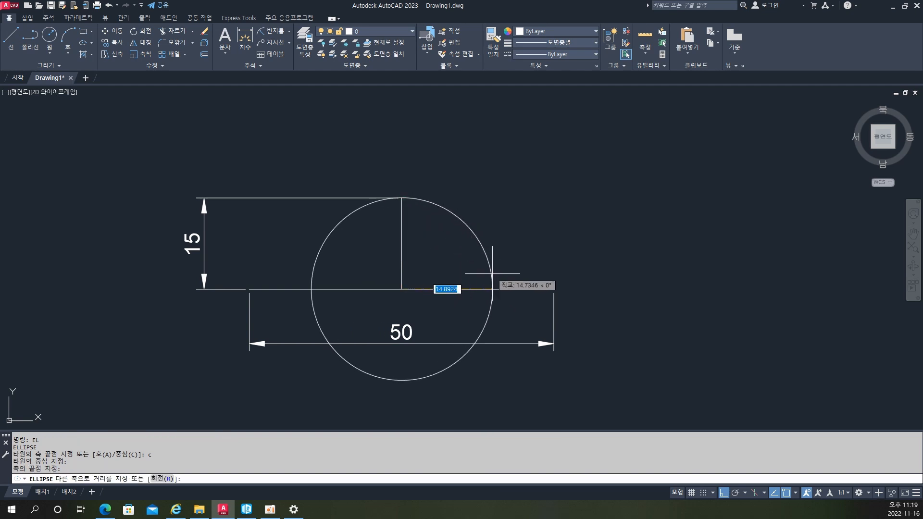
pyautogui.click(551, 289)
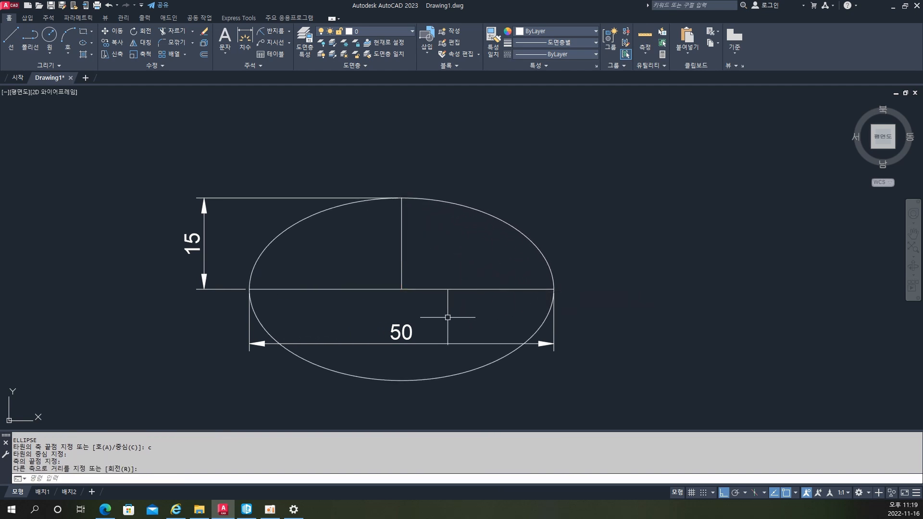
pyautogui.click(385, 279)
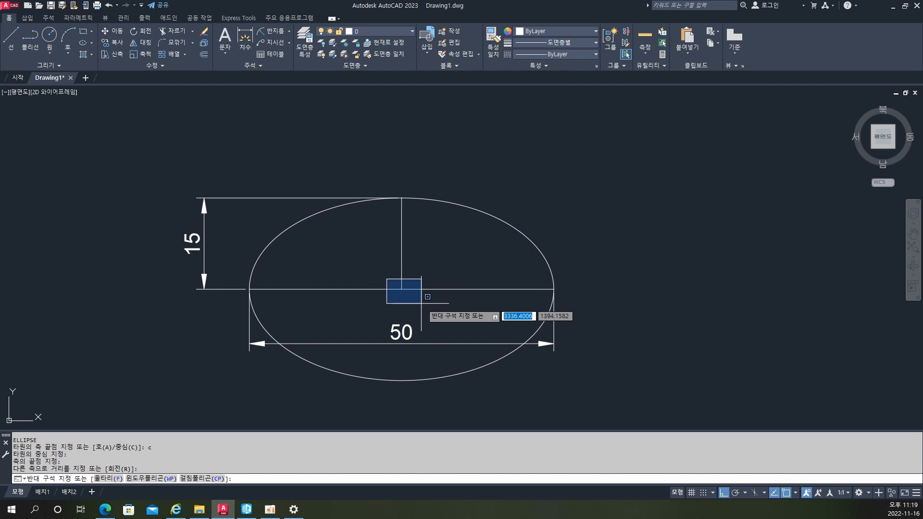
pyautogui.click(395, 194)
pyautogui.click(412, 206)
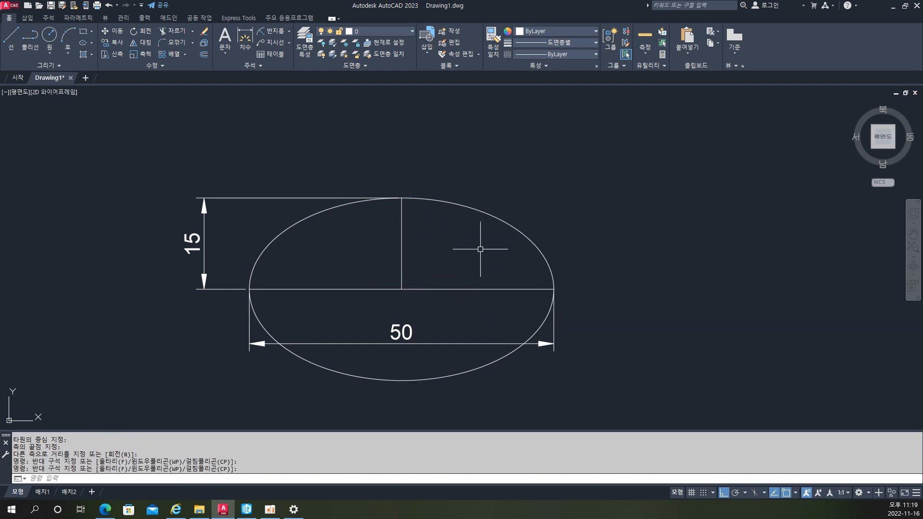
pyautogui.click(509, 264)
pyautogui.click(571, 290)
# Delete the centre-based ellipse from the reference lines.
pyautogui.click(546, 261)
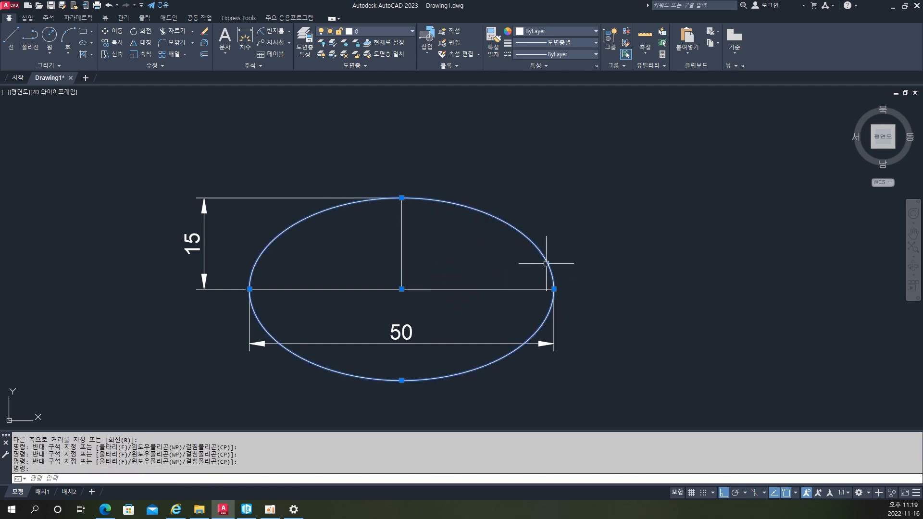
pyautogui.press('Delete')
# Draw an ellipse with the Center option, centred on the horizontal line's midpoint, through its right endpoint and the vertical line's top.
pyautogui.write('EL')
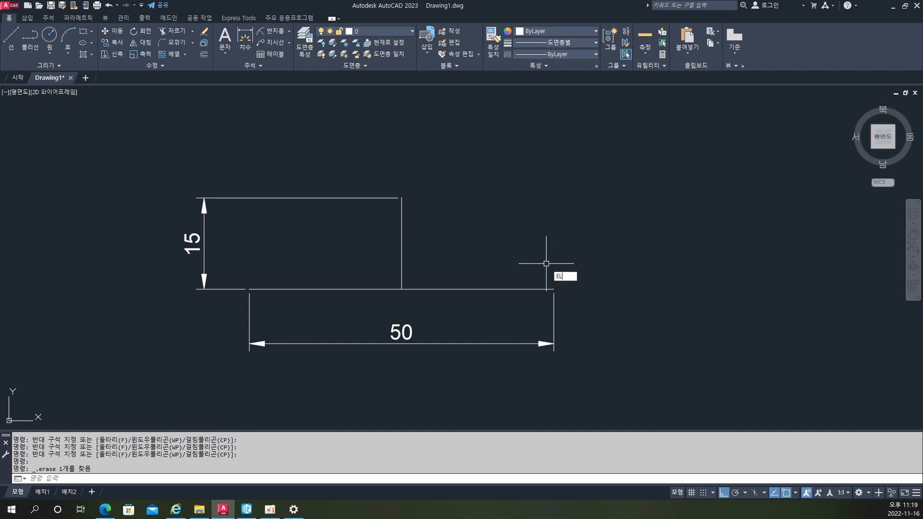
pyautogui.press('Return')
pyautogui.write('c')
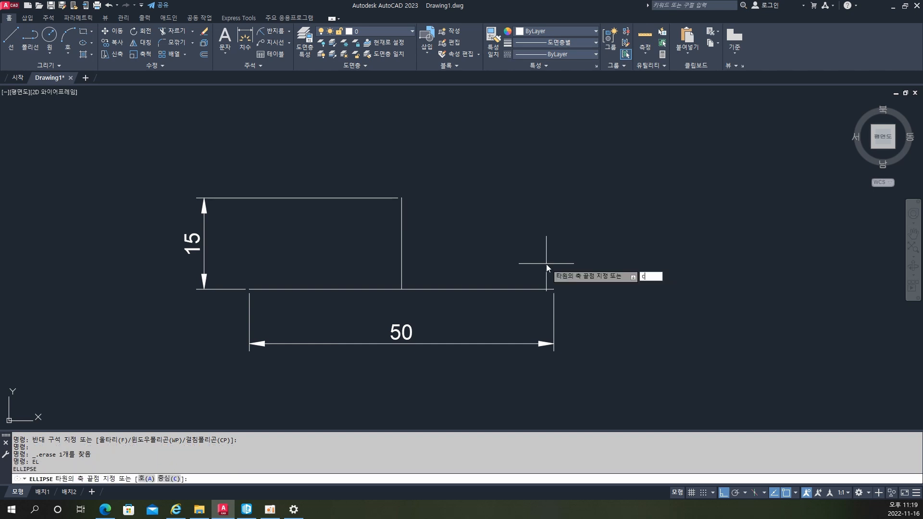
pyautogui.press('Return')
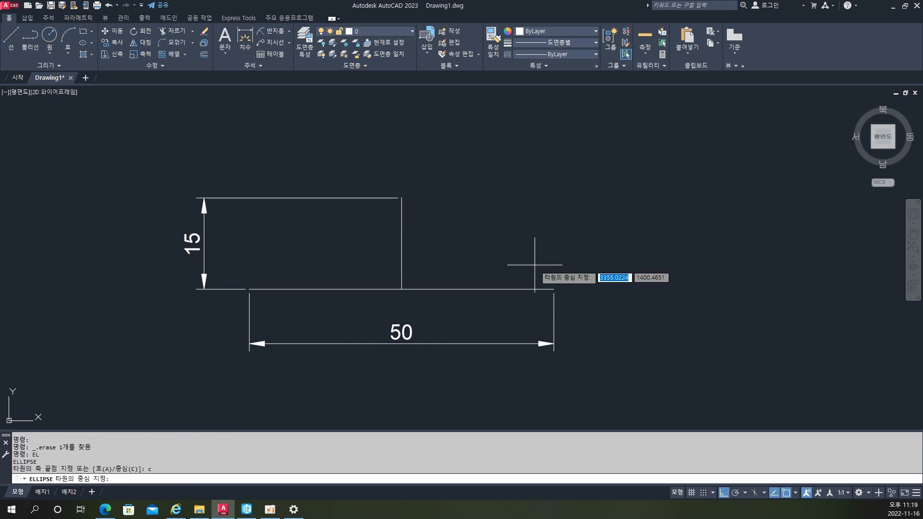
pyautogui.click(413, 286)
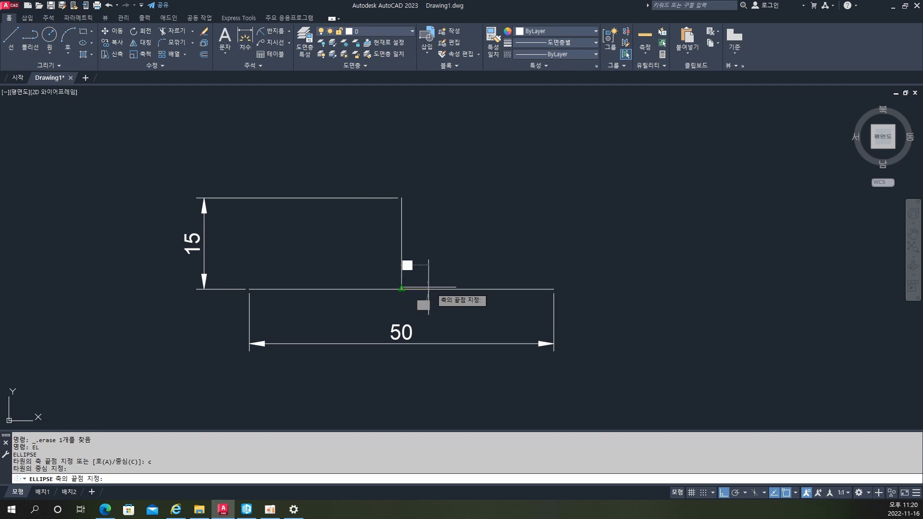
pyautogui.click(554, 289)
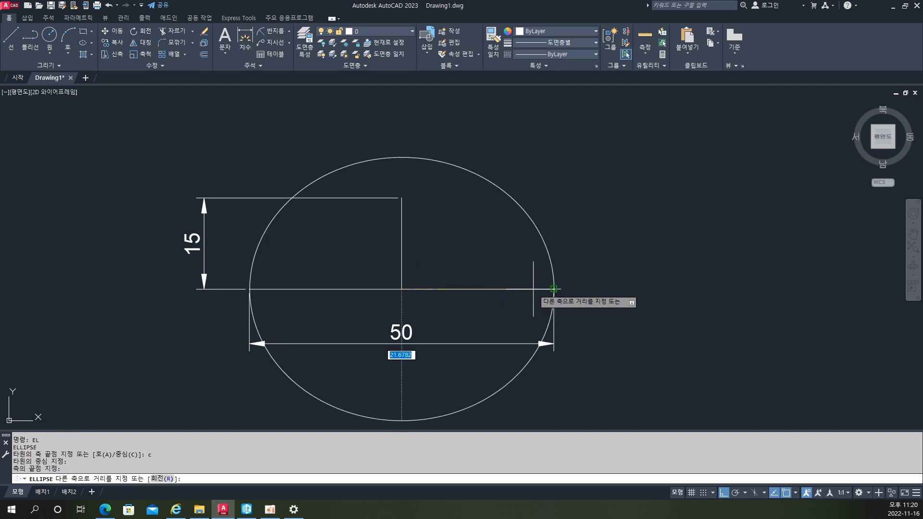
pyautogui.click(402, 201)
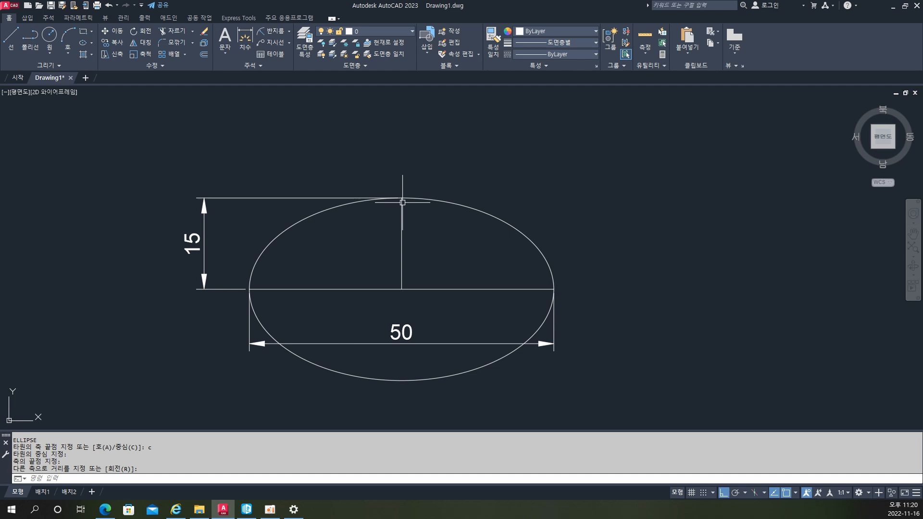
pyautogui.click(228, 269)
pyautogui.click(267, 302)
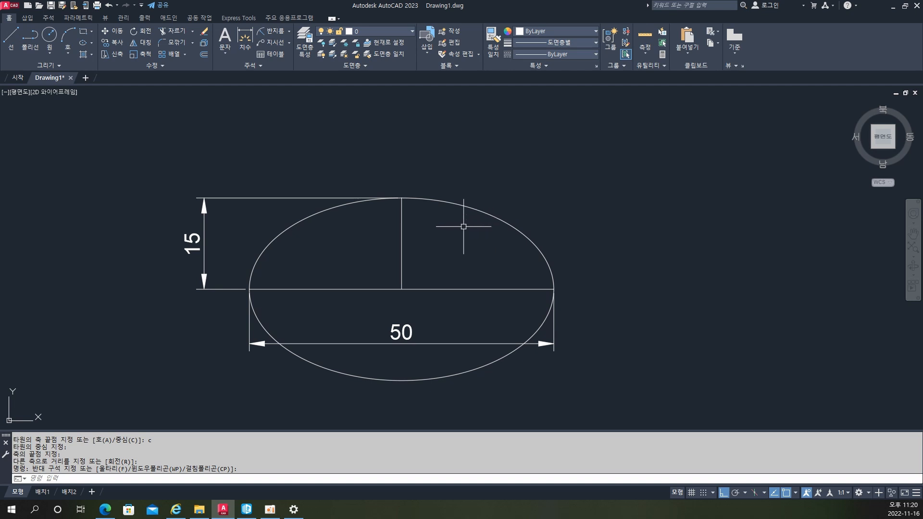
# Offset the ellipse by 5, once to the outside and once to the inside.
pyautogui.write('o')
pyautogui.press('Return')
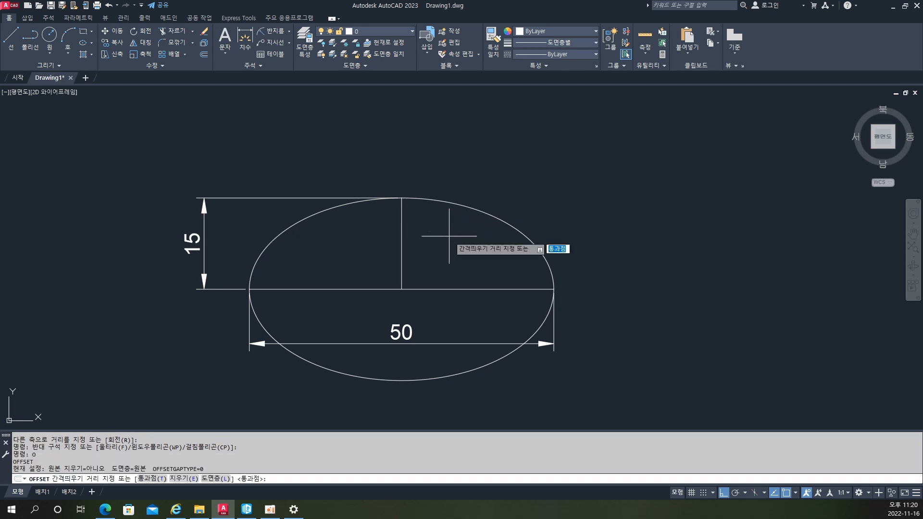
pyautogui.write('5')
pyautogui.press('Return')
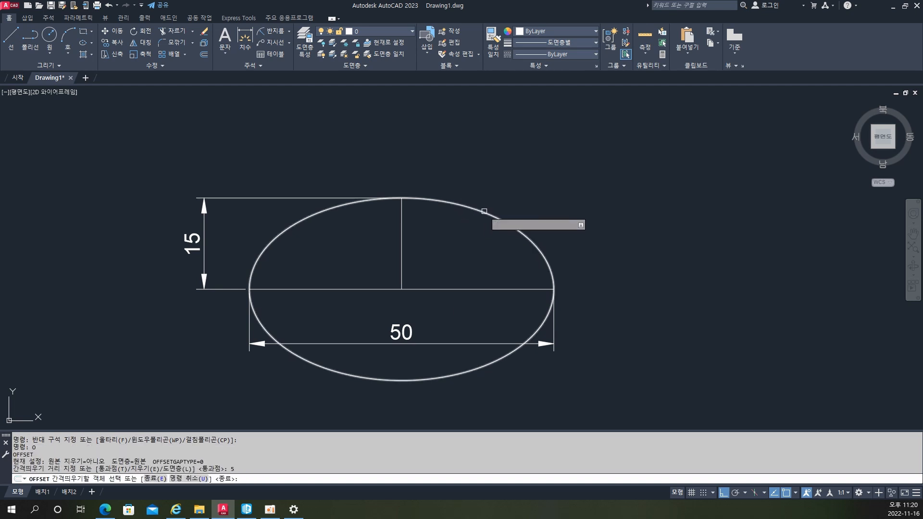
pyautogui.click(486, 213)
pyautogui.click(537, 175)
pyautogui.click(511, 226)
pyautogui.click(480, 249)
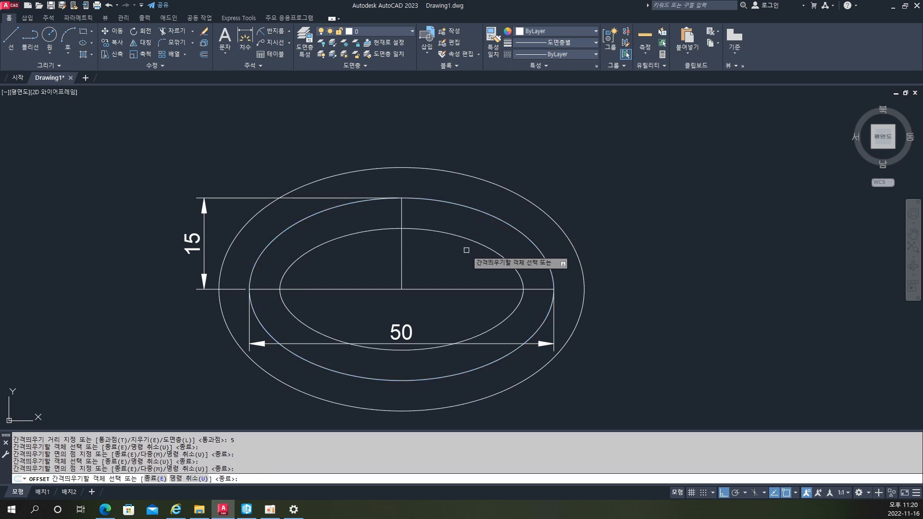
pyautogui.press('Escape')
pyautogui.press('Escape')
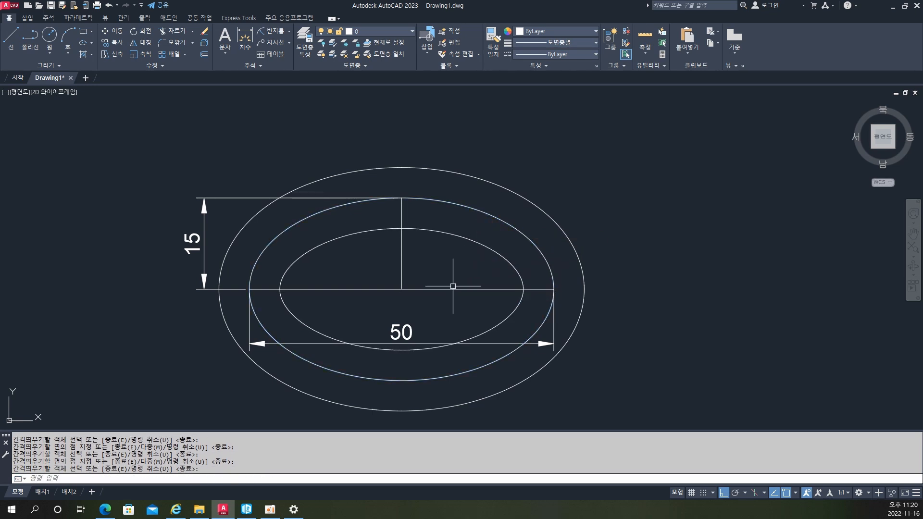
pyautogui.write('tr')
pyautogui.press('Return')
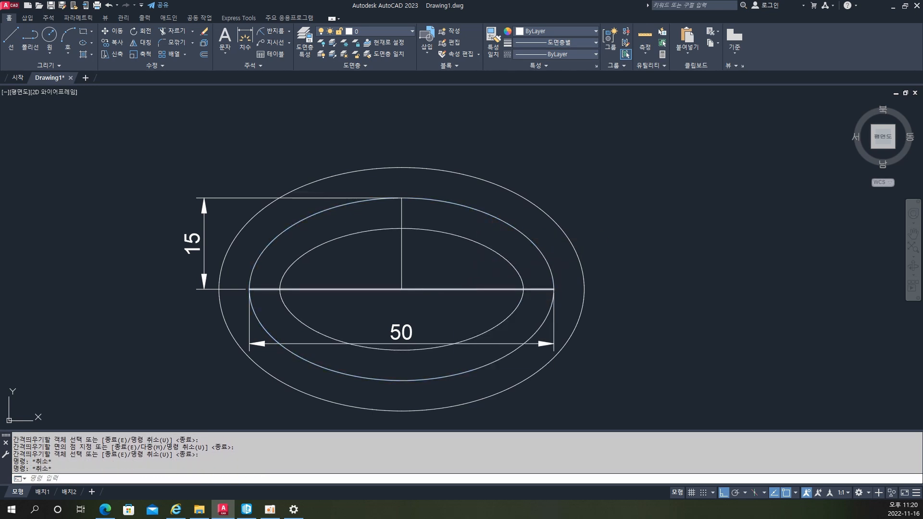
pyautogui.click(477, 232)
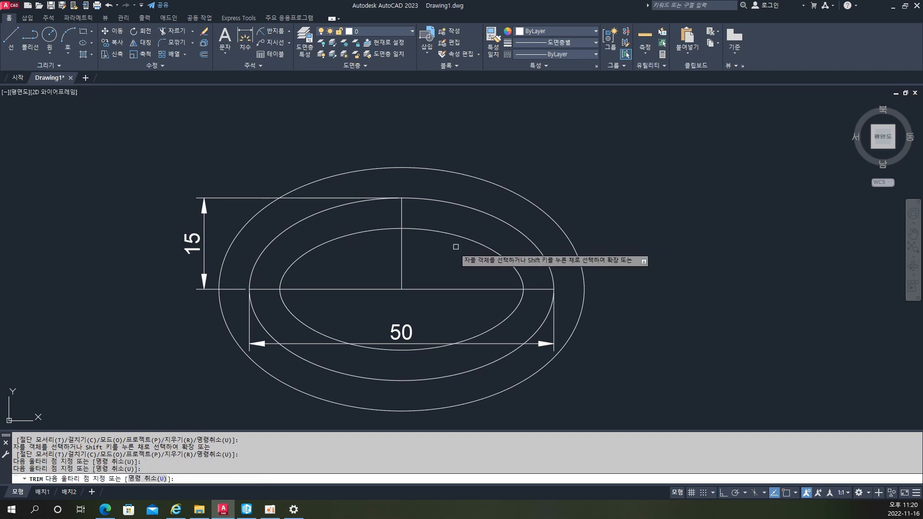
pyautogui.press('Escape')
pyautogui.press('Escape')
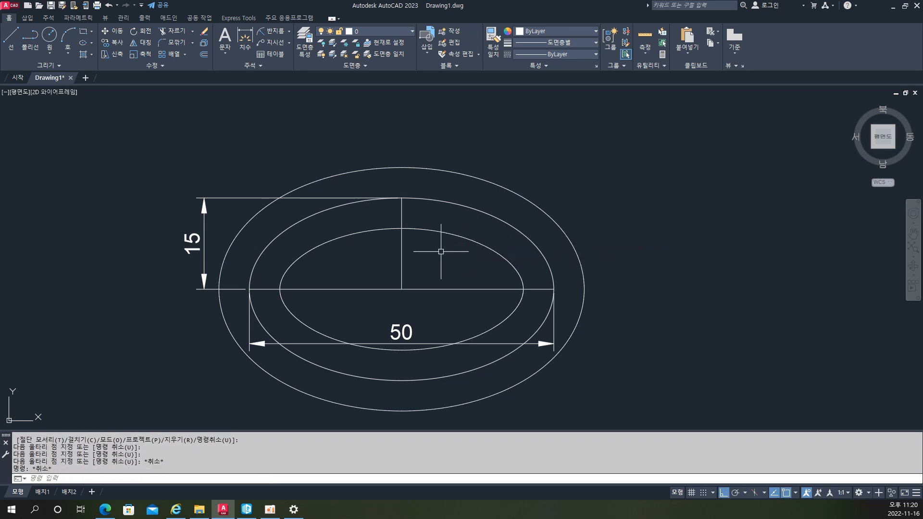
# Break the inner ellipse with the First point option, from its right quadrant to its top quadrant, removing the upper-right quarter.
pyautogui.write('BR')
pyautogui.press('Return')
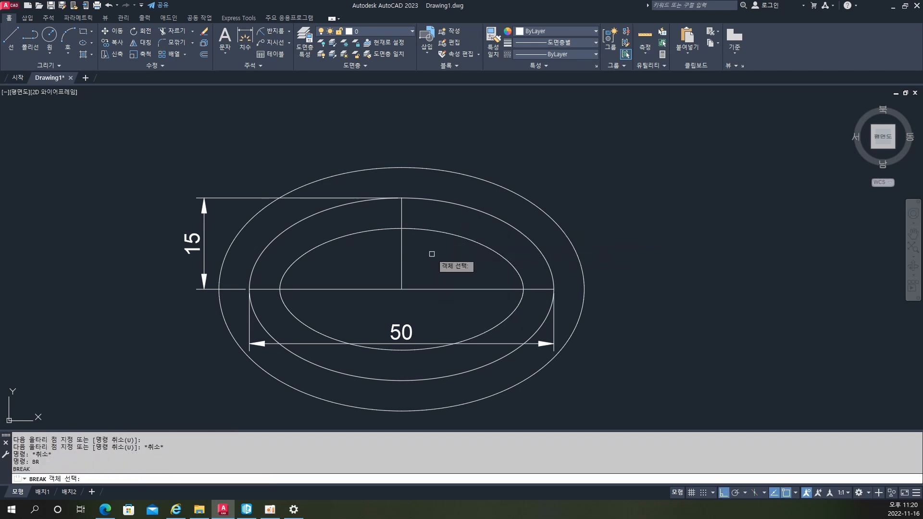
pyautogui.click(436, 231)
pyautogui.write('f')
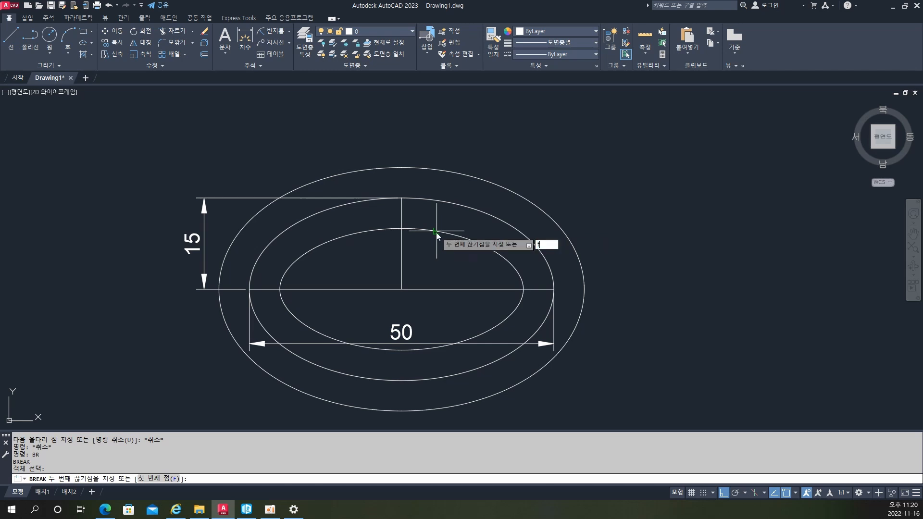
pyautogui.press('Return')
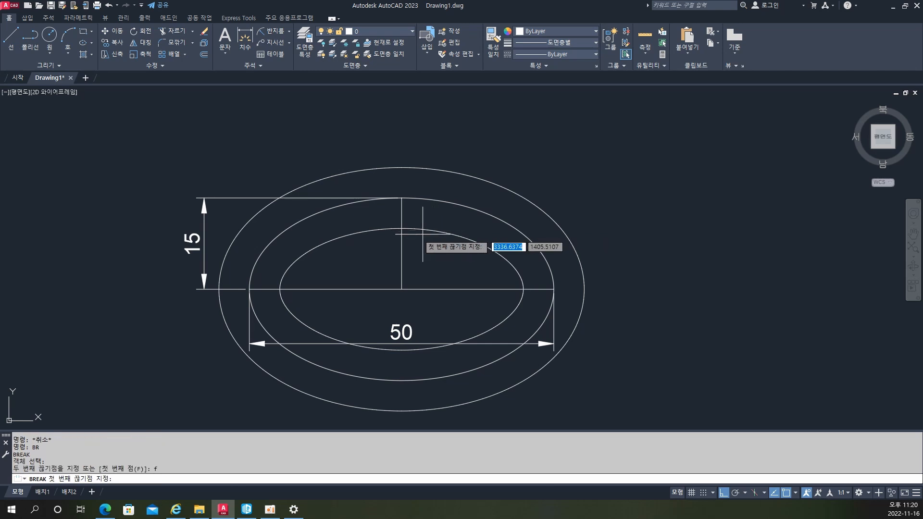
pyautogui.click(523, 289)
pyautogui.click(402, 228)
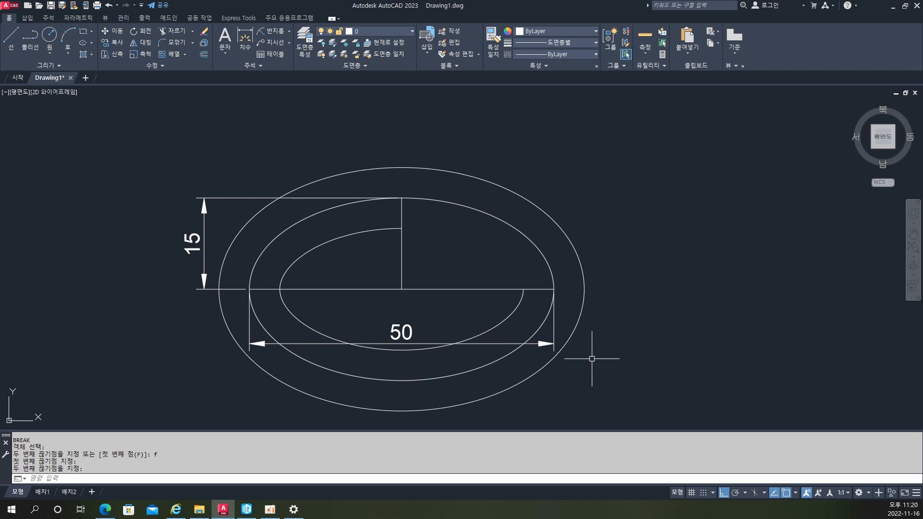
# Try to draw a four-sided polygon from a centre point in the empty area right of the ellipses.
pyautogui.moveTo(712, 285); pyautogui.dragTo(431, 286, button='middle')
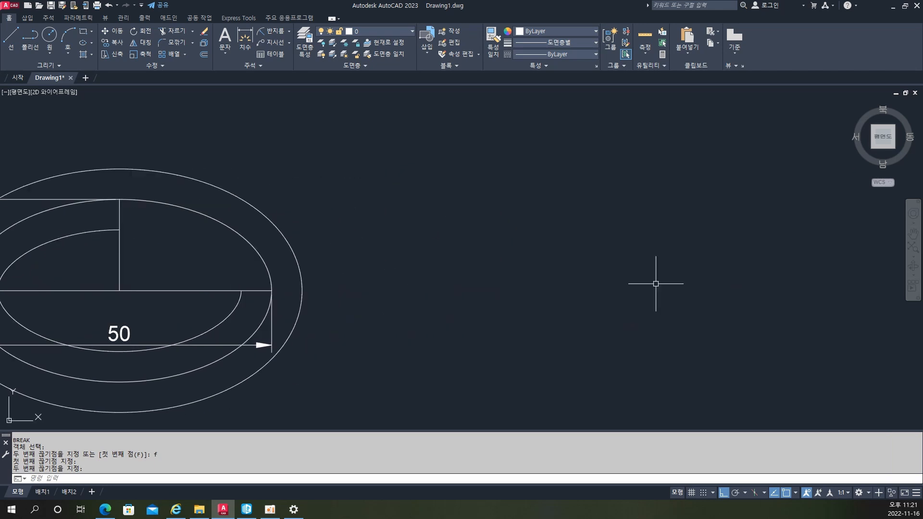
pyautogui.moveTo(656, 284); pyautogui.dragTo(406, 270, button='middle')
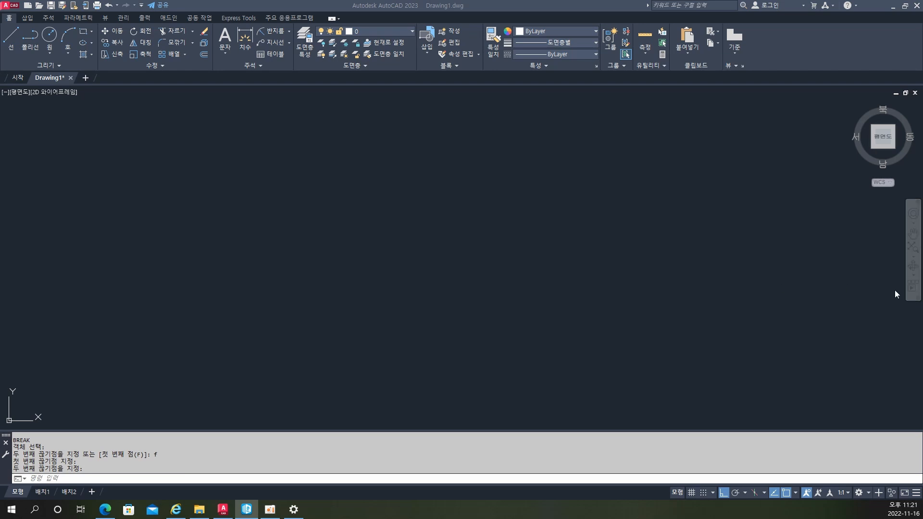
pyautogui.click(417, 259)
pyautogui.write('pol')
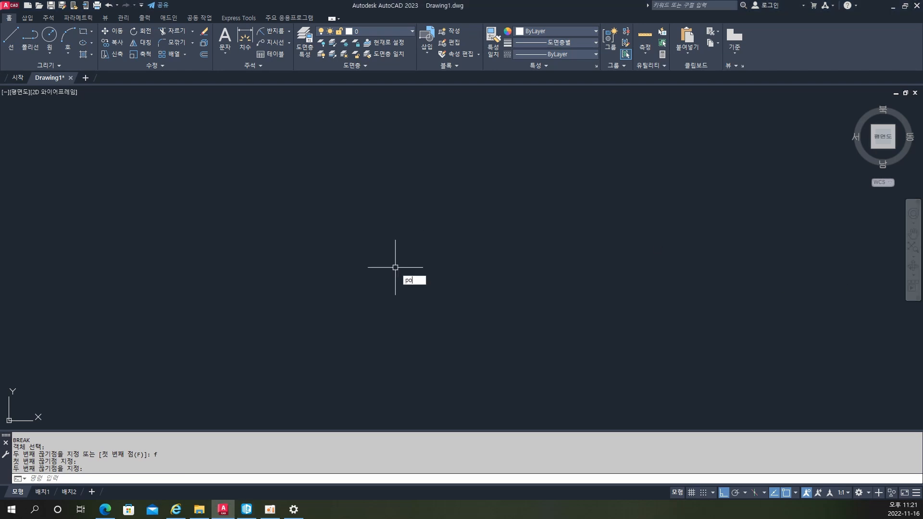
pyautogui.press('Return')
pyautogui.write('4')
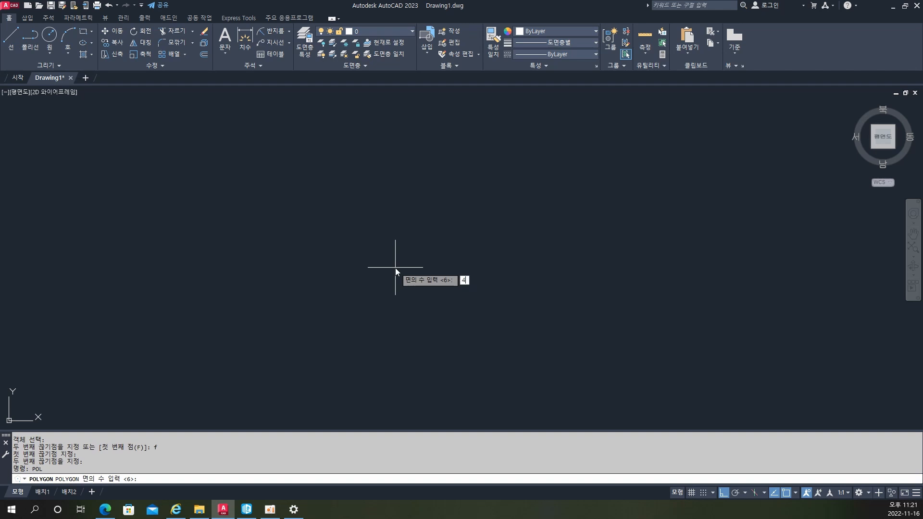
pyautogui.press('Return')
pyautogui.click(437, 322)
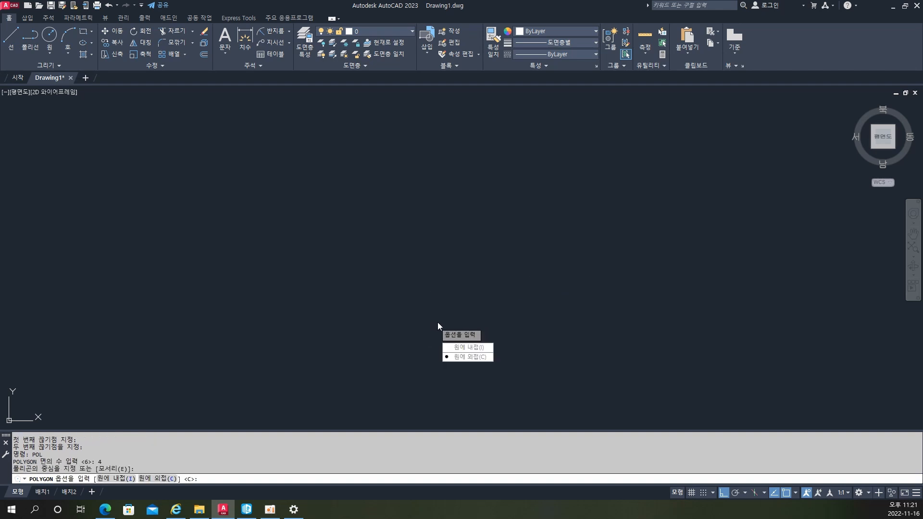
pyautogui.press('Escape')
pyautogui.press('Escape')
pyautogui.press('Escape')
# Draw a four-sided polygon with the Edge option, giving its horizontal bottom edge from left to right in the empty area.
pyautogui.press('Return')
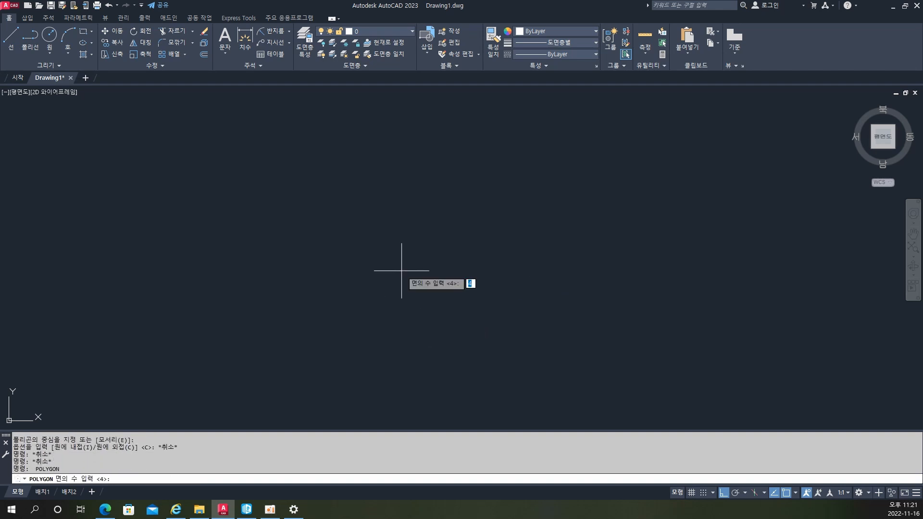
pyautogui.press('Return')
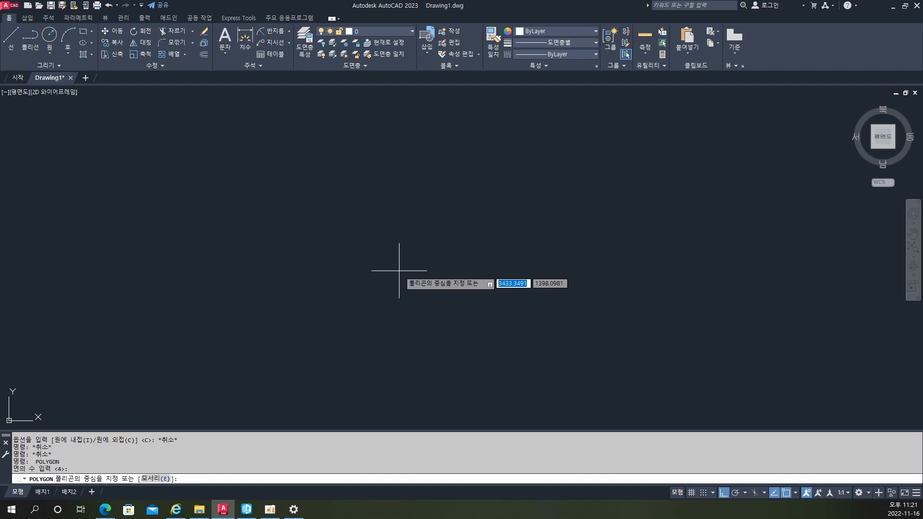
pyautogui.click(154, 479)
pyautogui.click(361, 303)
pyautogui.click(519, 303)
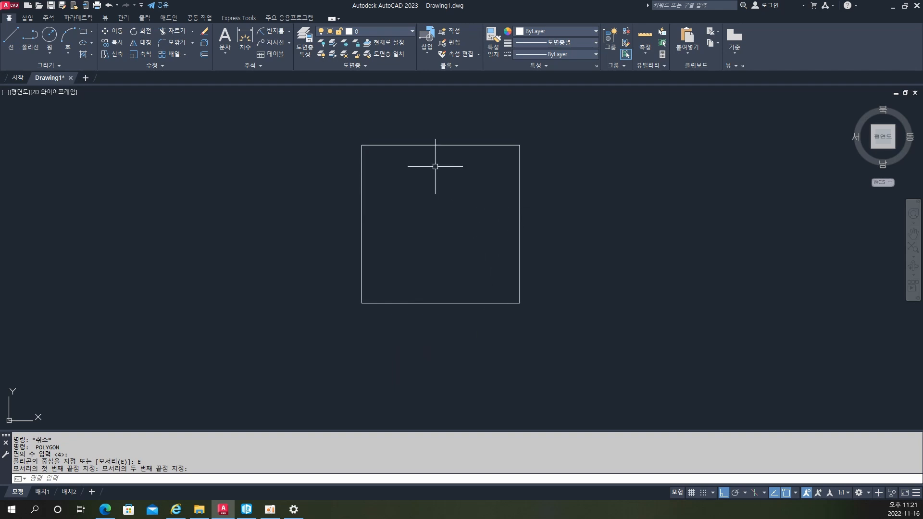
pyautogui.moveTo(626, 205)
pyautogui.mouseDown(button='middle')
pyautogui.moveTo(340, 211)
pyautogui.moveTo(206, 226)
pyautogui.mouseUp(button='middle')
pyautogui.write('re')
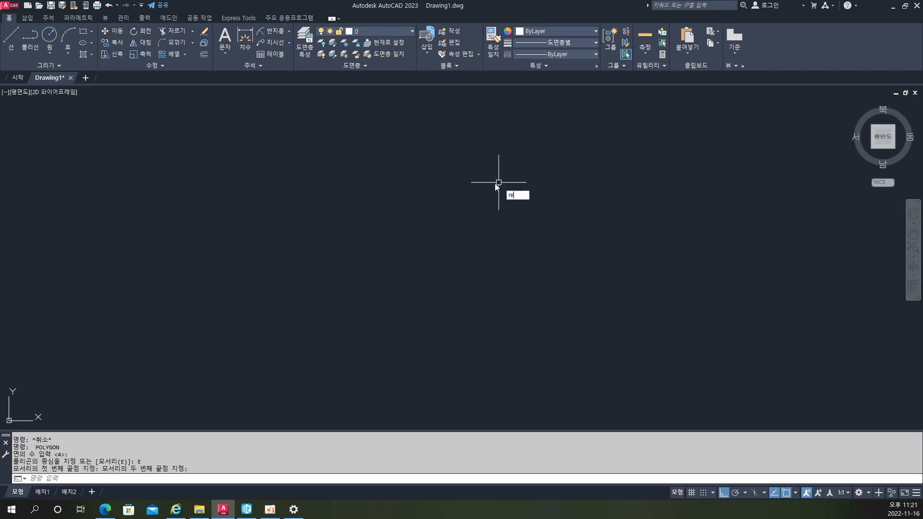
pyautogui.write('c')
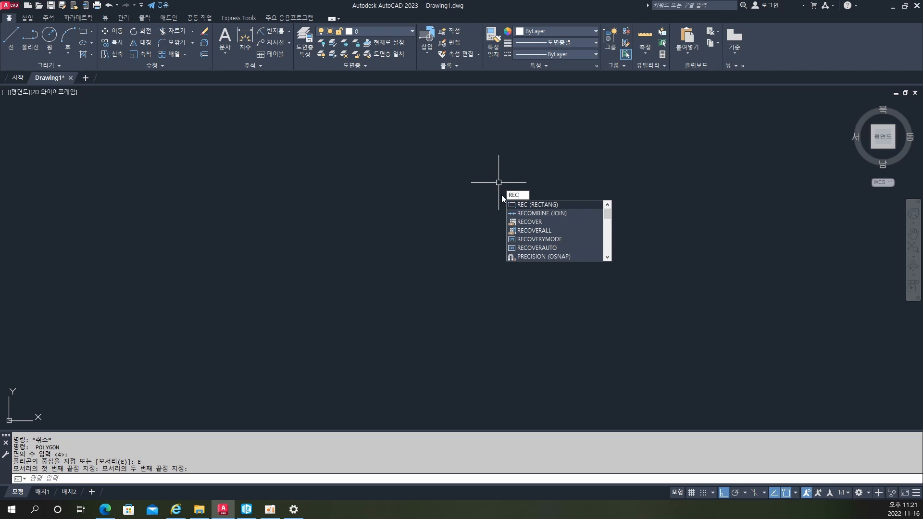
pyautogui.press('Escape')
pyautogui.press('Escape')
pyautogui.press('Escape')
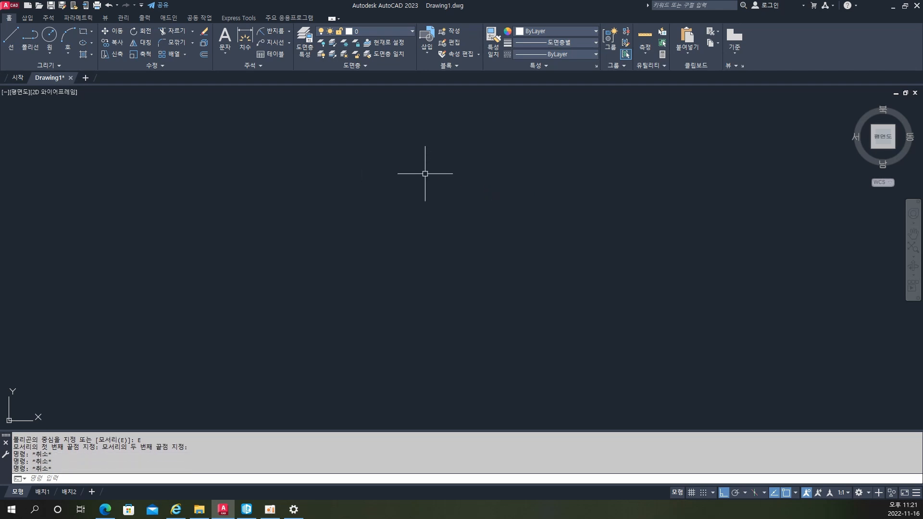
pyautogui.click(91, 32)
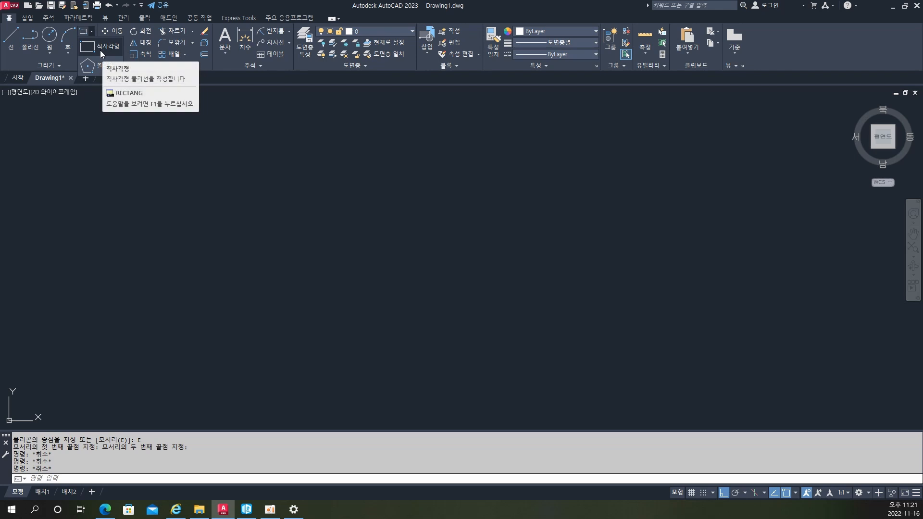
pyautogui.press('Escape')
pyautogui.press('Escape')
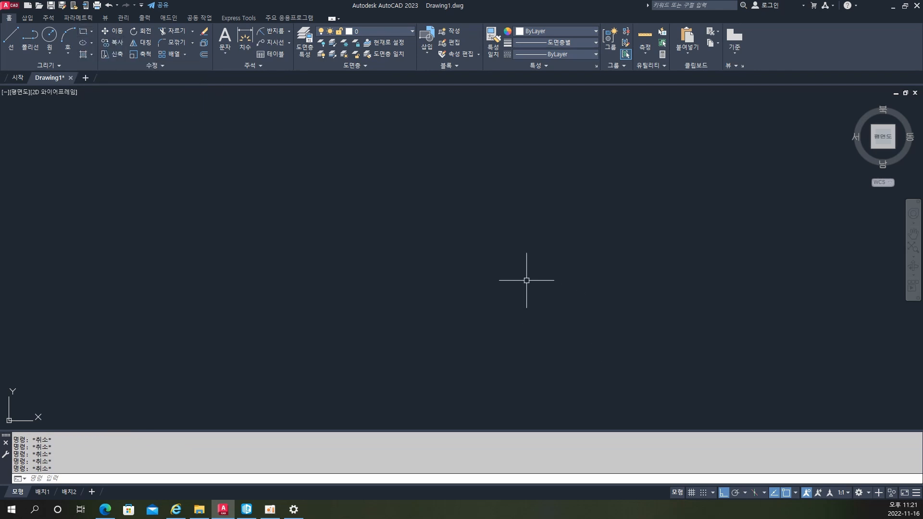
# Draw a freehand rectangle, wider than tall, from its lower-left to its upper-right corner in the empty area right of the square.
pyautogui.write('REC')
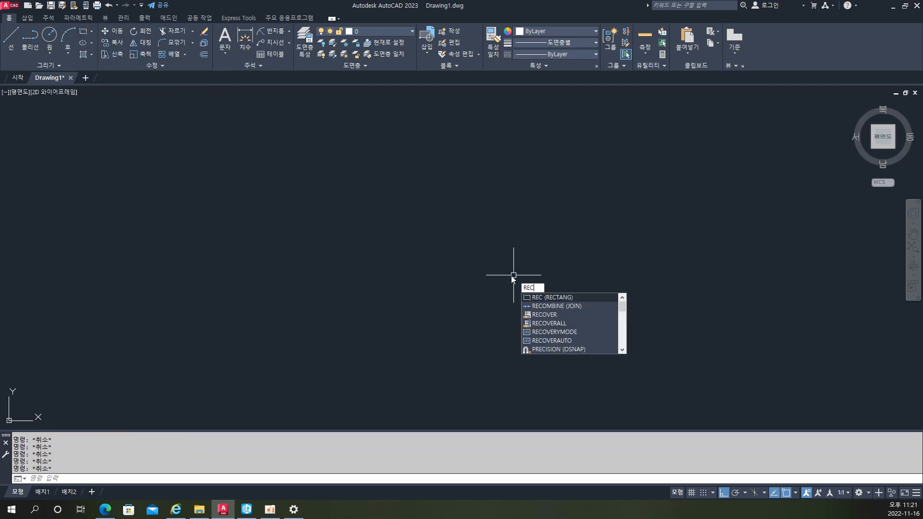
pyautogui.press('Return')
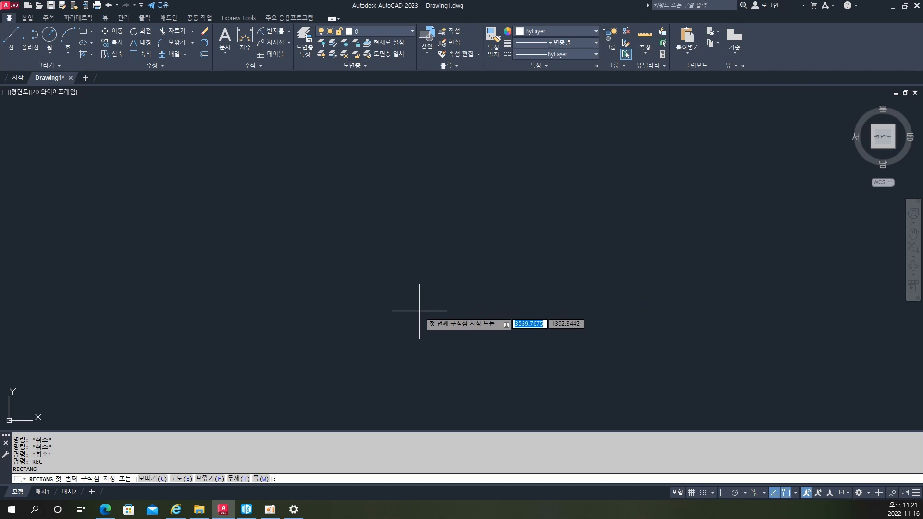
pyautogui.click(419, 311)
pyautogui.click(645, 193)
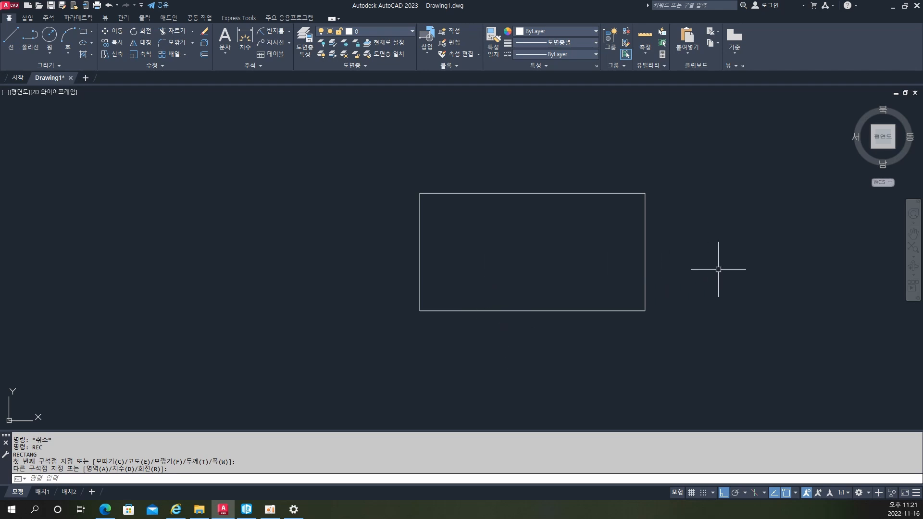
# Draw a rectangle 30 wide and 40 high from its lower-left corner in the empty area right of the freehand rectangle.
pyautogui.moveTo(718, 269); pyautogui.dragTo(311, 233, button='middle')
pyautogui.write('re')
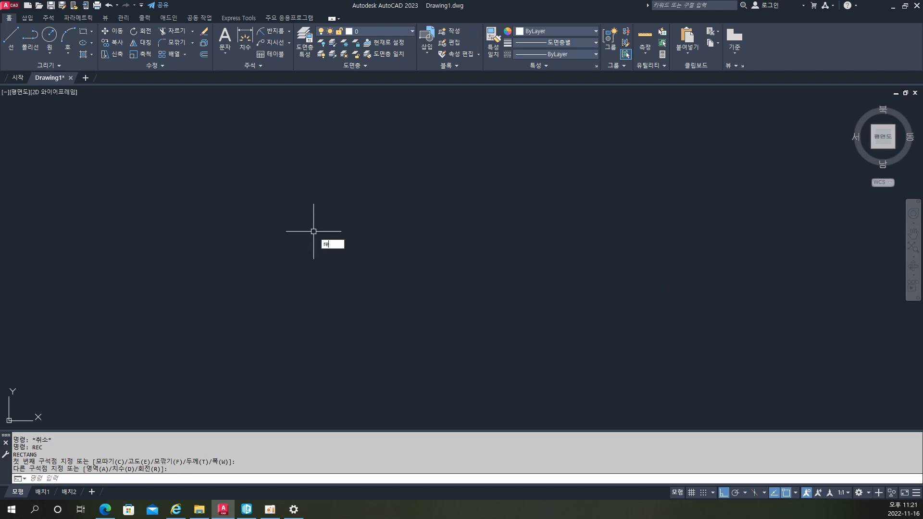
pyautogui.write('c')
pyautogui.press('Return')
pyautogui.click(386, 287)
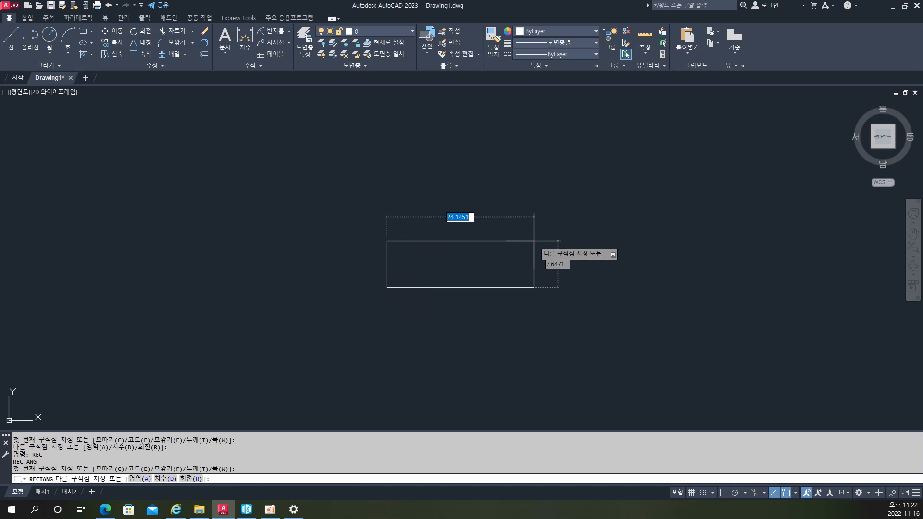
pyautogui.write('30')
pyautogui.press('Tab')
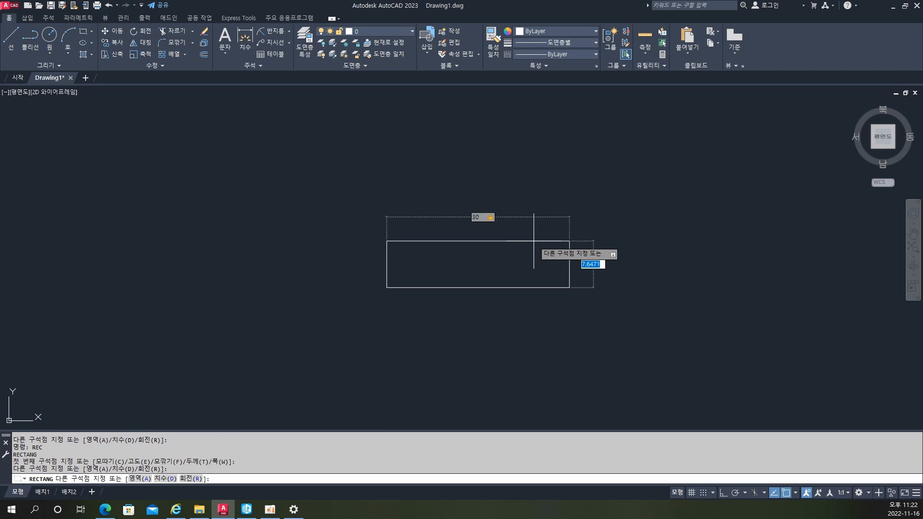
pyautogui.write('40')
pyautogui.press('Return')
pyautogui.scroll(-2, 524, 239)
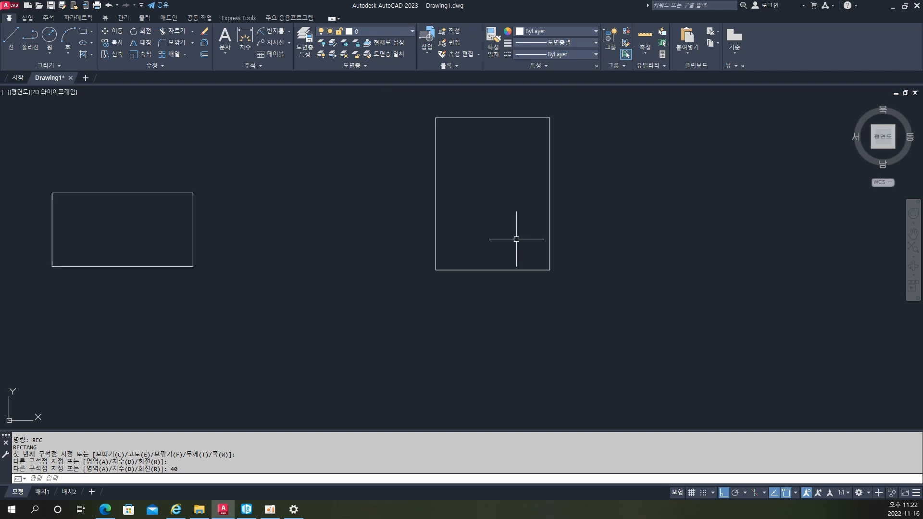
pyautogui.moveTo(518, 237); pyautogui.dragTo(499, 296, button='middle')
pyautogui.scroll(2, 495, 308)
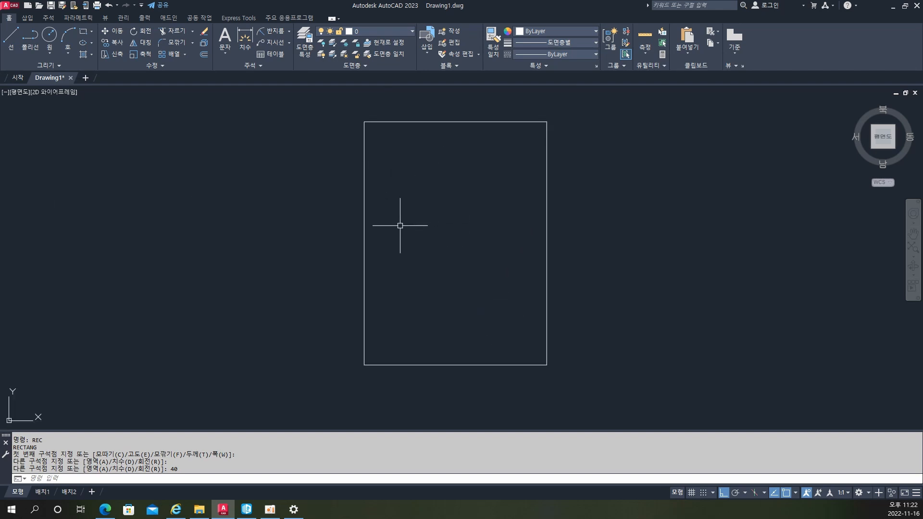
# Draw a horizontal line 20 long, going right, in the empty area right of the 30 by 40 rectangle.
pyautogui.moveTo(680, 284); pyautogui.dragTo(159, 271, button='middle')
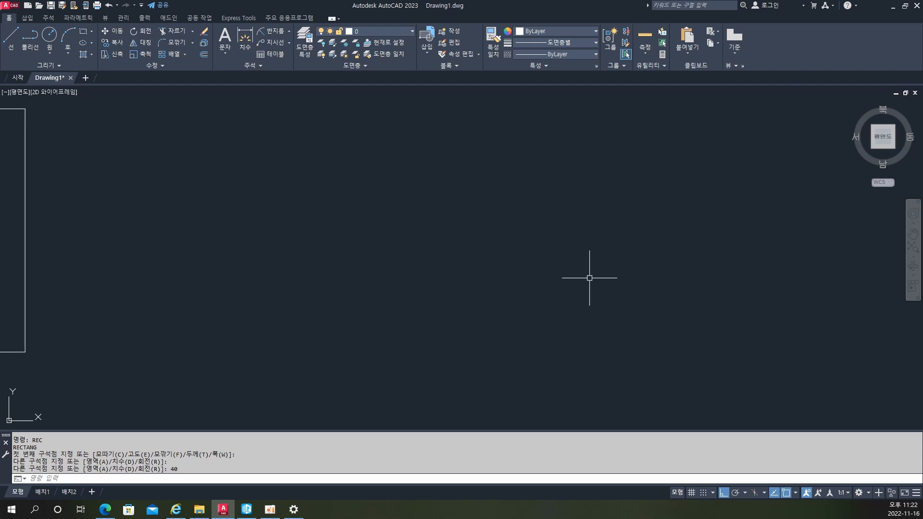
pyautogui.write('l')
pyautogui.press('Return')
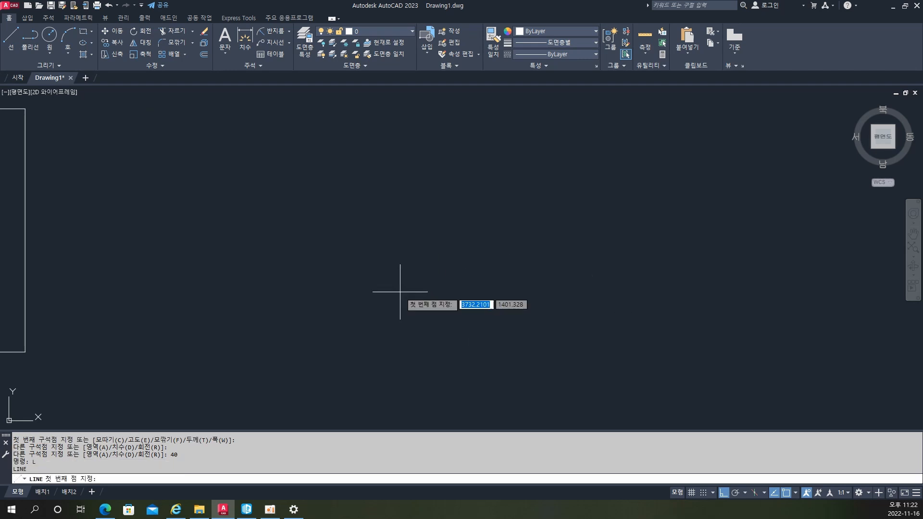
pyautogui.click(372, 294)
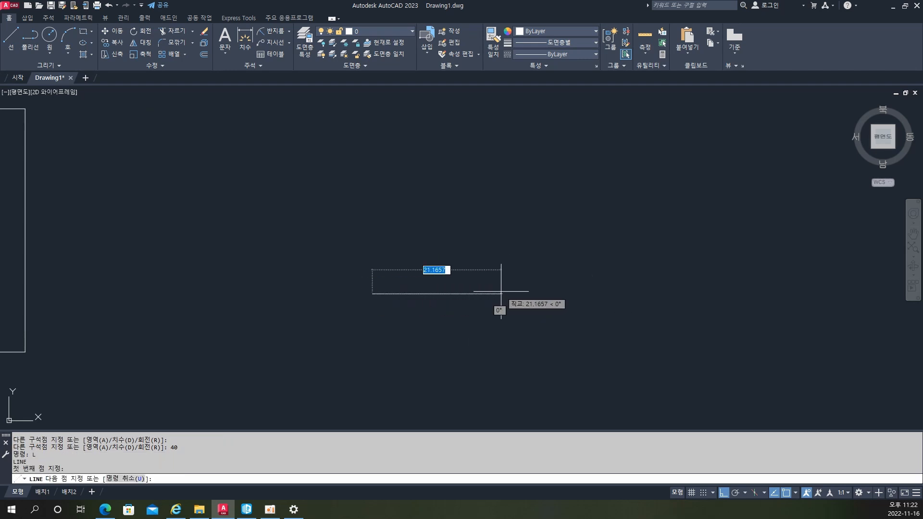
pyautogui.write('20')
pyautogui.press('Return')
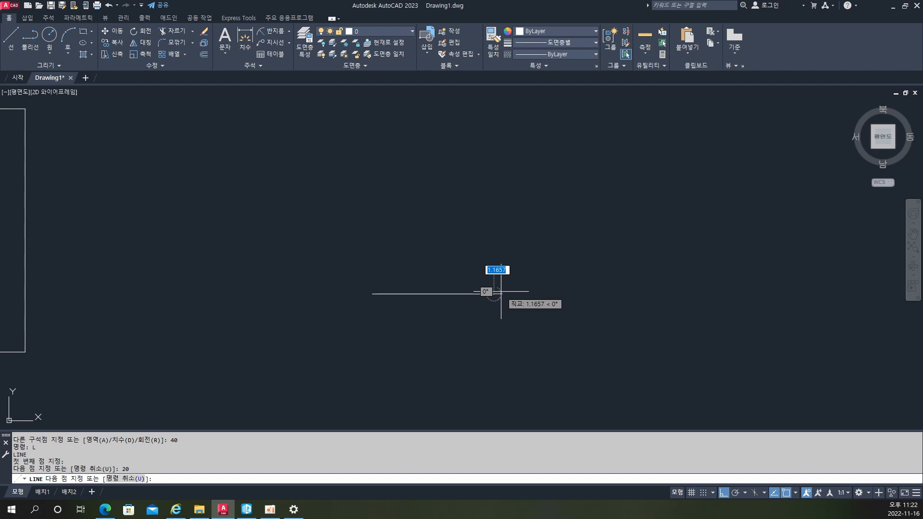
pyautogui.press('Escape')
pyautogui.press('Escape')
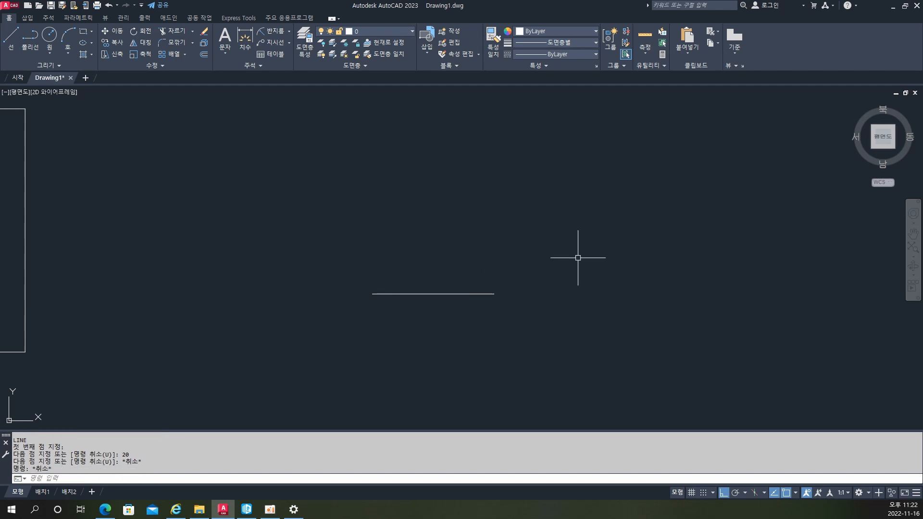
# Draw a 15 by 15 square with the Rectangle command in the empty area right of the horizontal line.
pyautogui.moveTo(594, 256); pyautogui.dragTo(399, 272, button='middle')
pyautogui.moveTo(715, 266); pyautogui.dragTo(370, 282, button='middle')
pyautogui.write('REC')
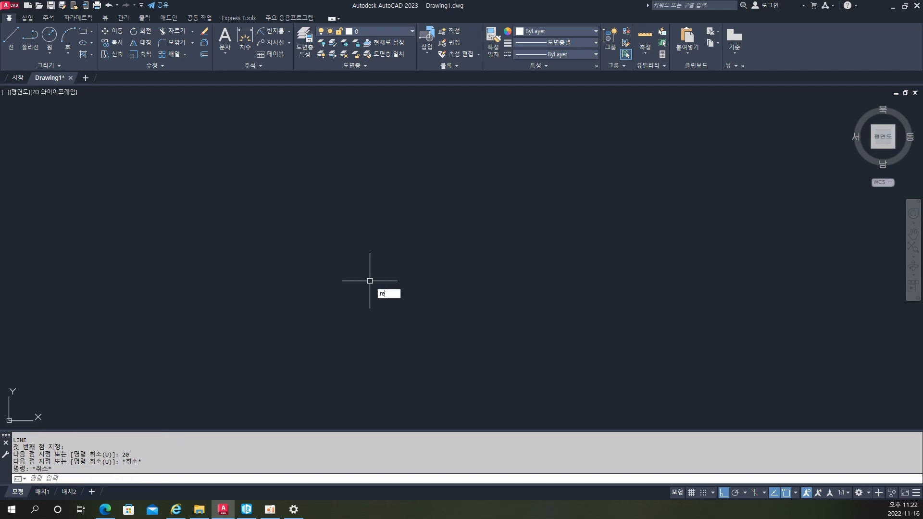
pyautogui.press('Return')
pyautogui.click(403, 299)
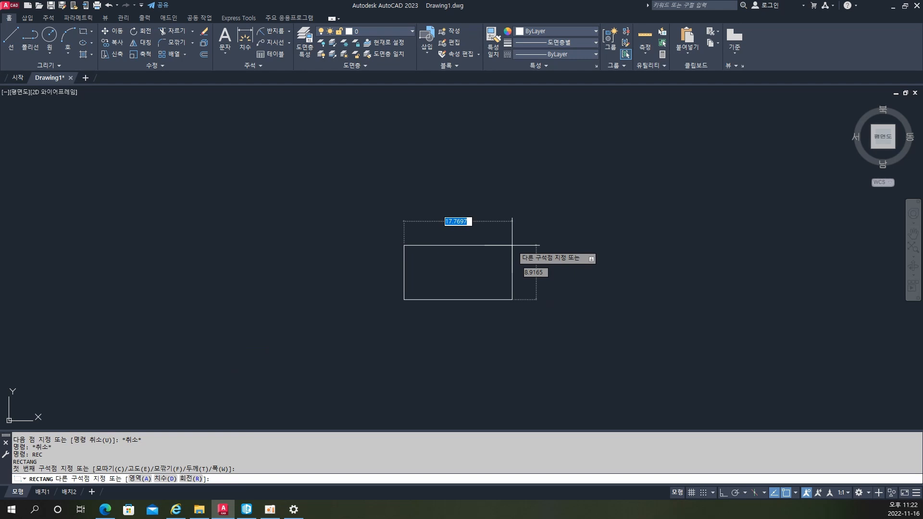
pyautogui.write('15')
pyautogui.press('Tab')
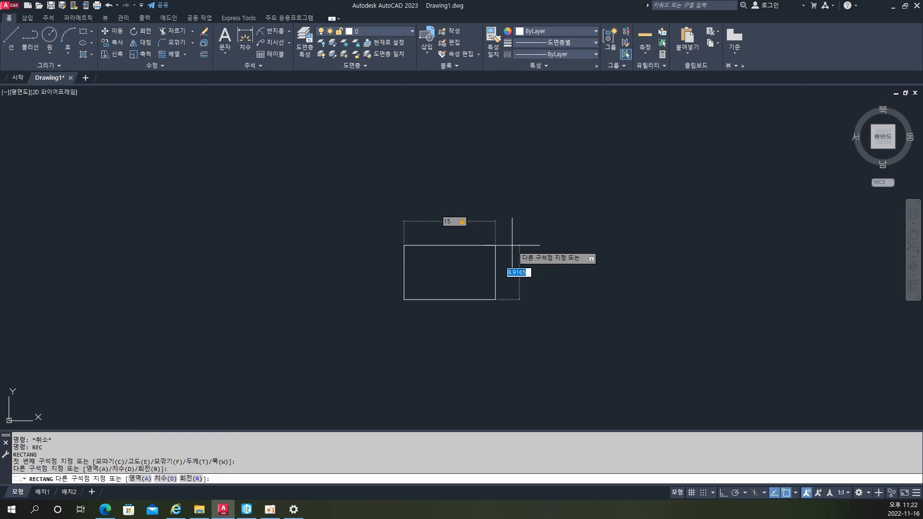
pyautogui.write('15')
pyautogui.press('Return')
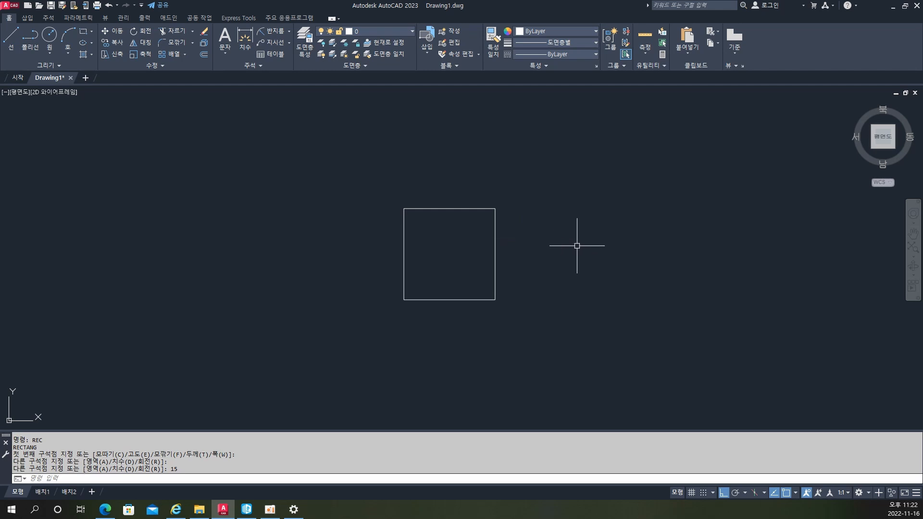
pyautogui.moveTo(576, 247)
pyautogui.mouseDown(button='middle')
pyautogui.moveTo(532, 257)
pyautogui.moveTo(354, 253)
pyautogui.mouseUp(button='middle')
pyautogui.write('rec')
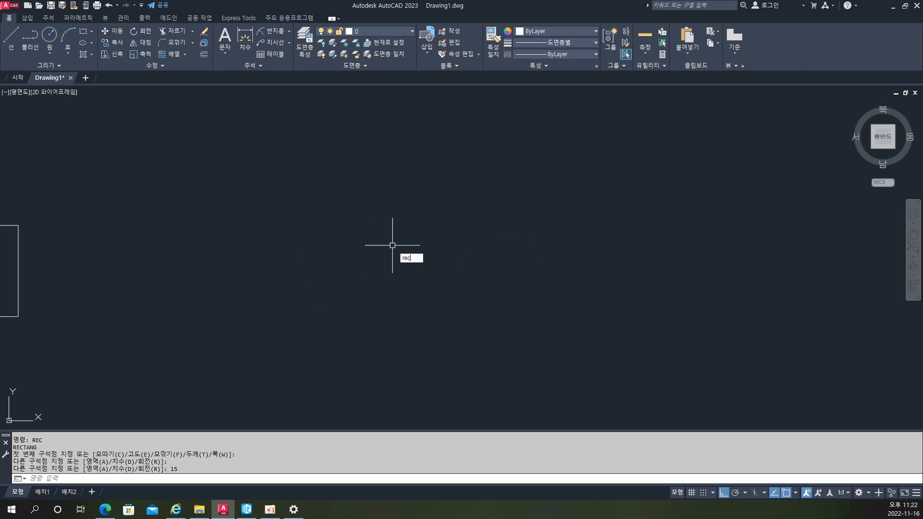
pyautogui.press('Return')
pyautogui.click(414, 313)
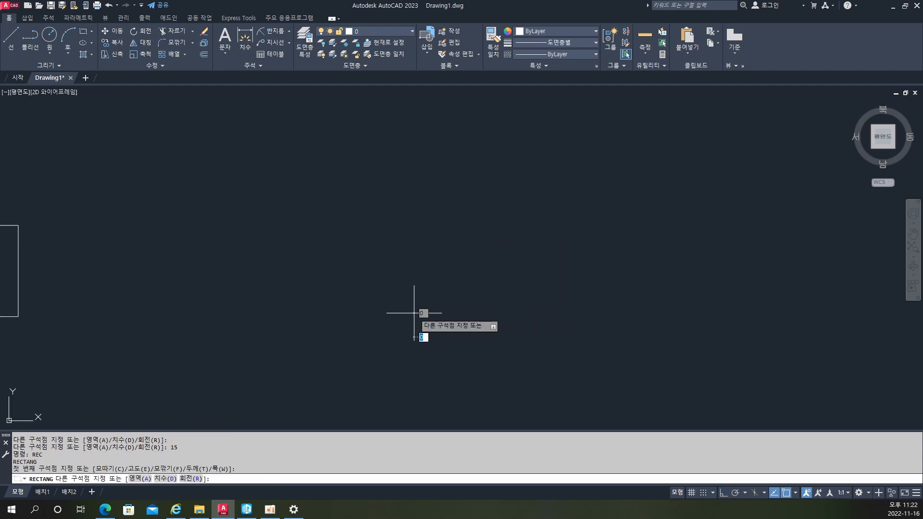
pyautogui.write('@')
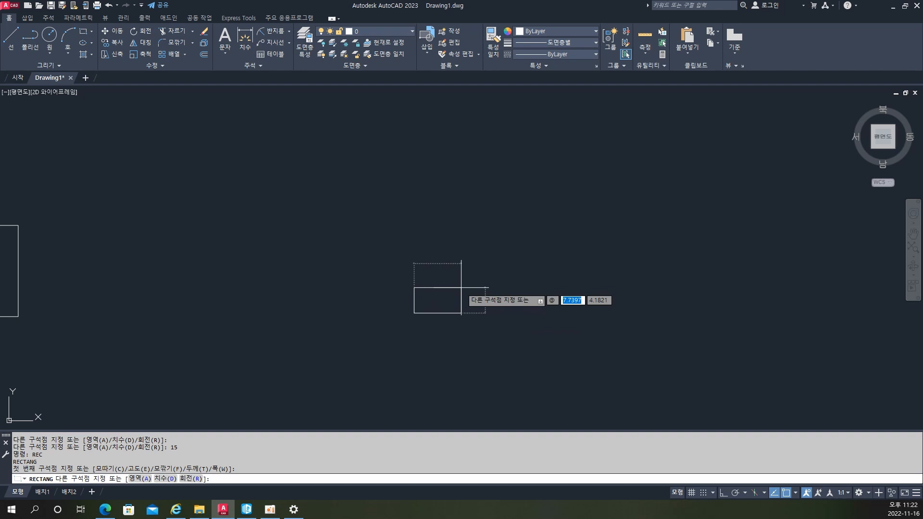
pyautogui.write('100')
pyautogui.press('Tab')
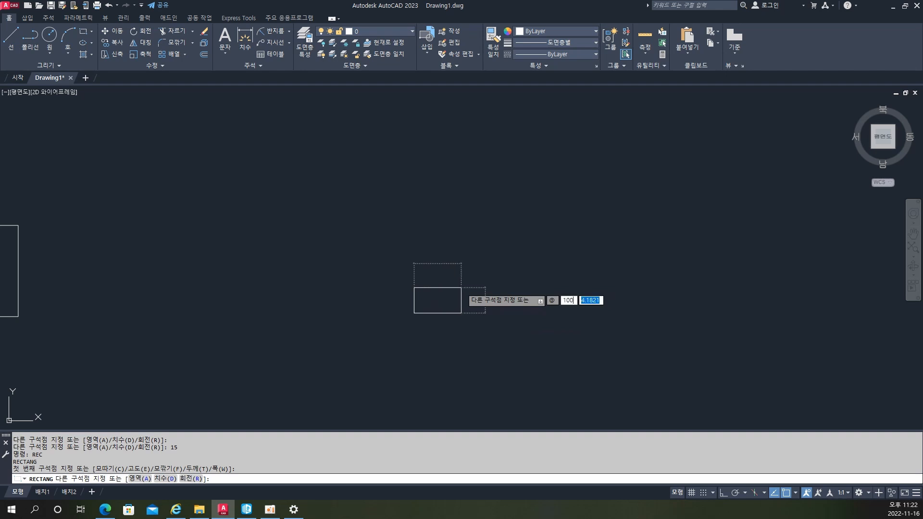
pyautogui.write('100')
pyautogui.press('Return')
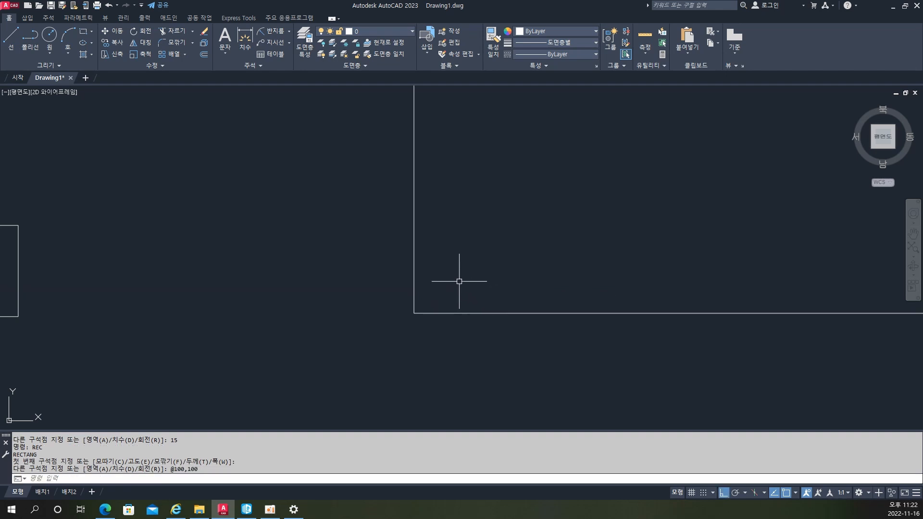
pyautogui.click(455, 347)
pyautogui.click(456, 348)
pyautogui.scroll(-5, 447, 348)
pyautogui.scroll(2, 443, 350)
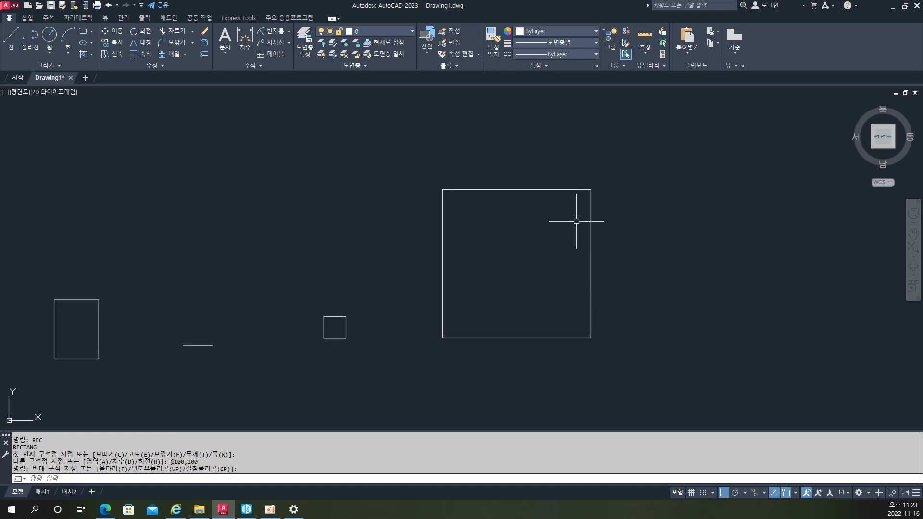
# Erase all objects in the drawing and zoom the view with the All option.
pyautogui.scroll(-4, 576, 221)
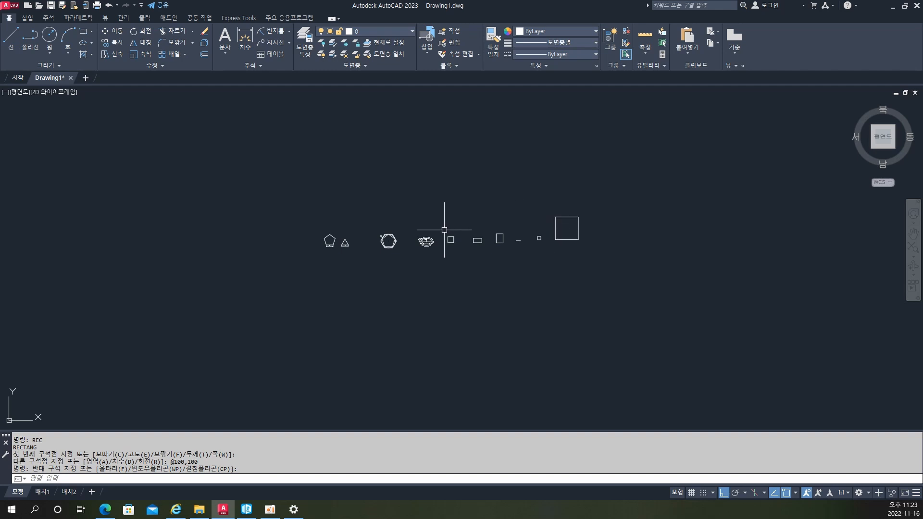
pyautogui.scroll(1, 429, 231)
pyautogui.write('E')
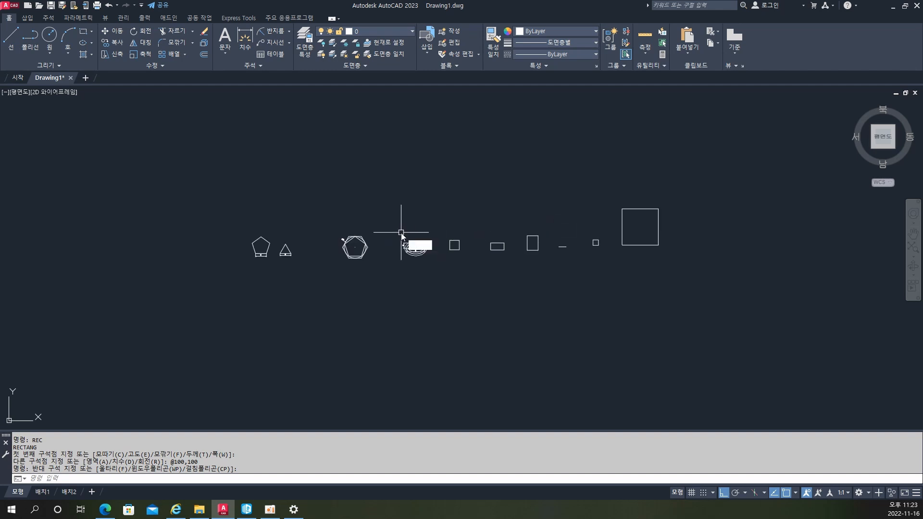
pyautogui.press('Return')
pyautogui.write('all')
pyautogui.press('Return')
pyautogui.press('Return')
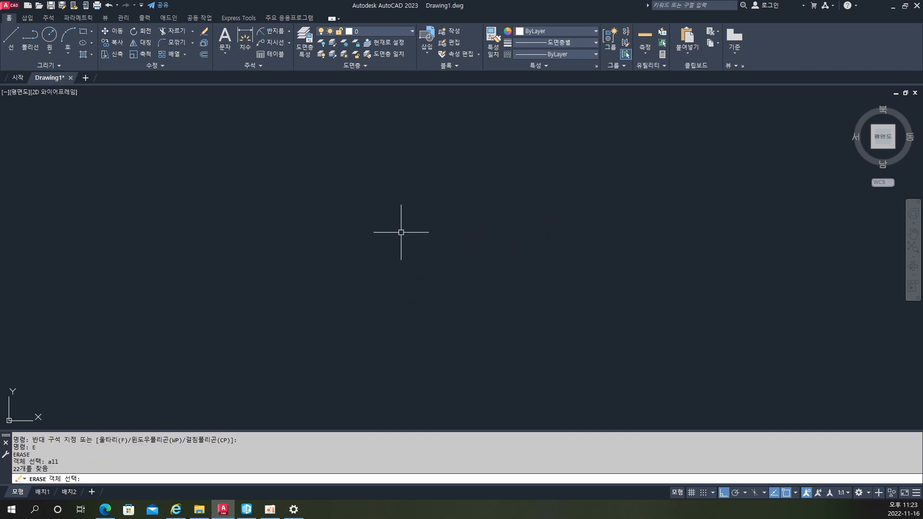
pyautogui.write('z')
pyautogui.press('Return')
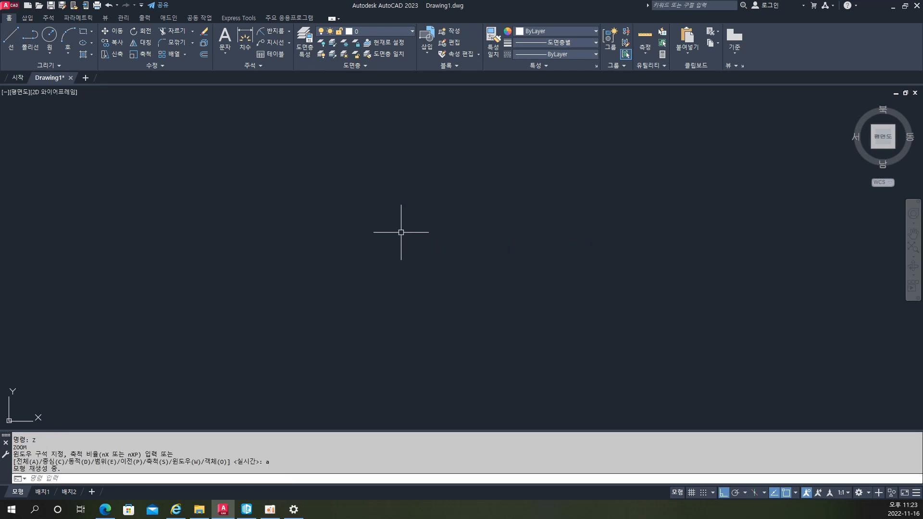
pyautogui.write('a')
pyautogui.press('Return')
pyautogui.press('Escape')
pyautogui.press('Escape')
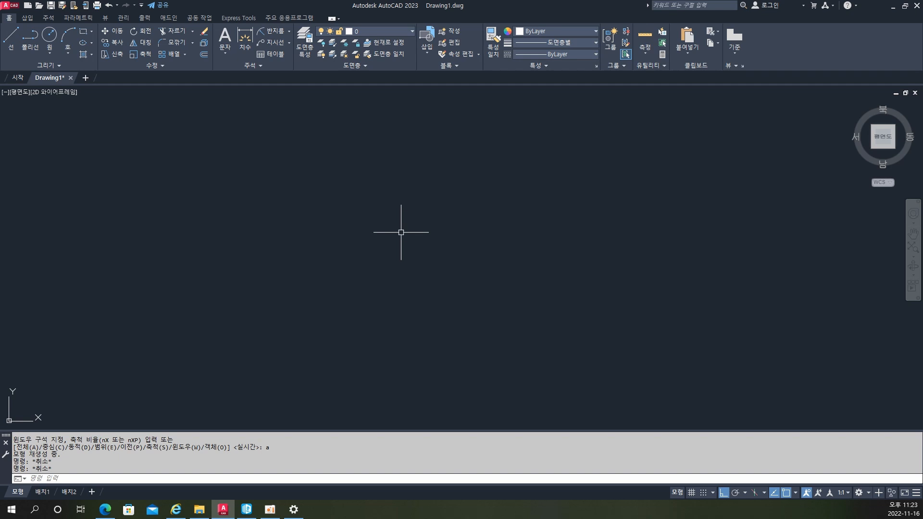
# Draw a rectangle from 0,0 with a width of 420 and a height of 297, and undo it.
pyautogui.write('rec')
pyautogui.press('Return')
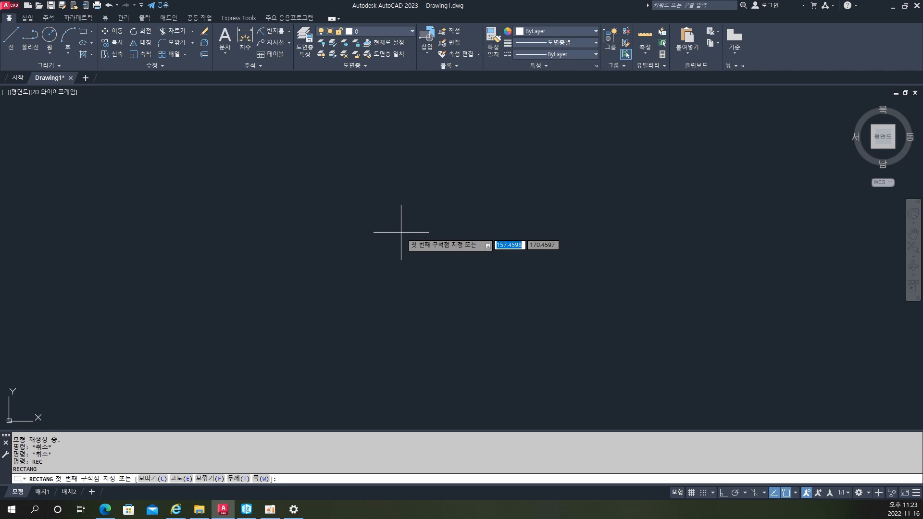
pyautogui.write('0,0')
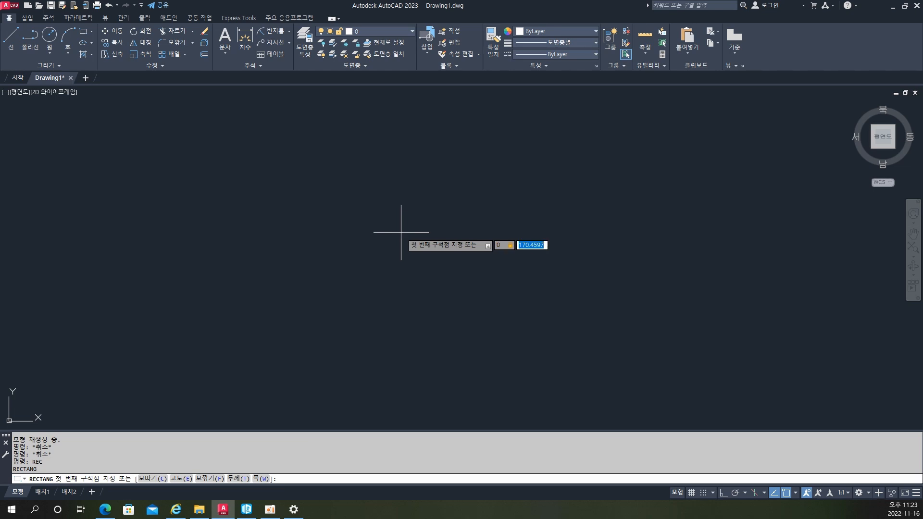
pyautogui.press('Return')
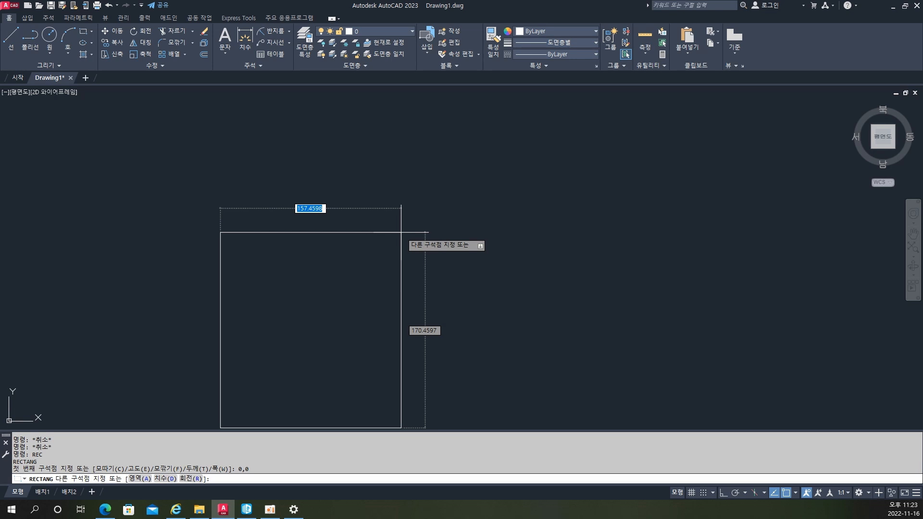
pyautogui.write('420')
pyautogui.press('Tab')
pyautogui.write('297')
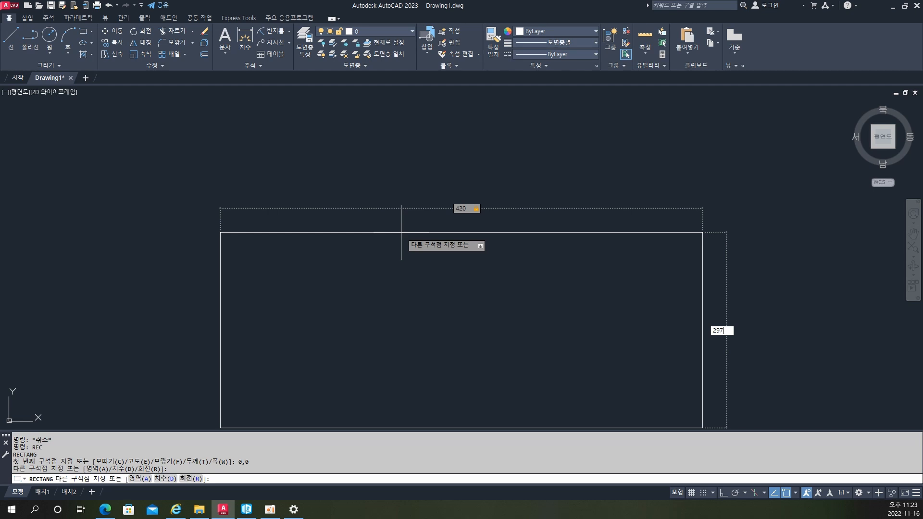
pyautogui.press('Return')
pyautogui.press('Escape')
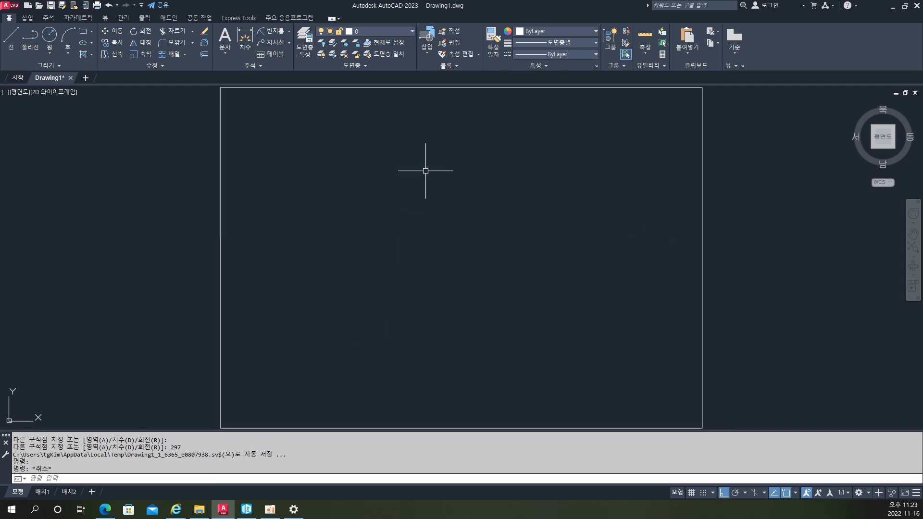
pyautogui.write('u')
pyautogui.press('Return')
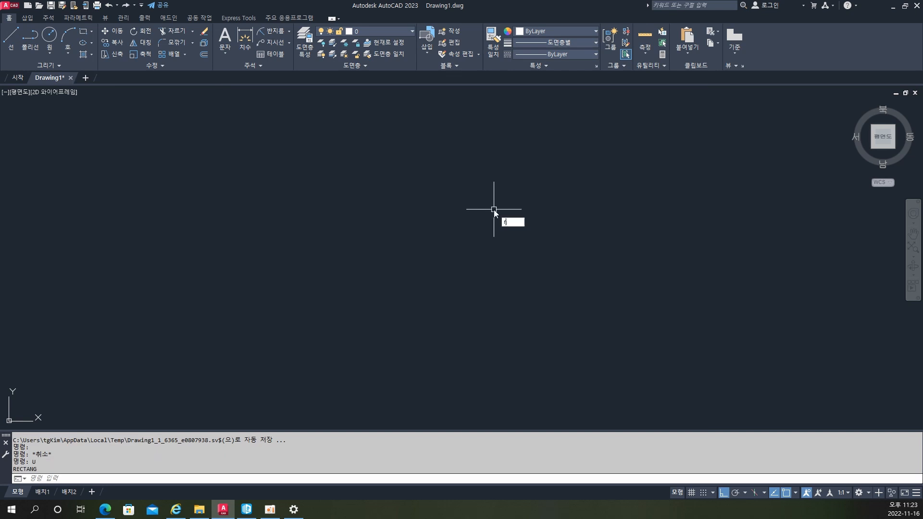
pyautogui.write('0,0')
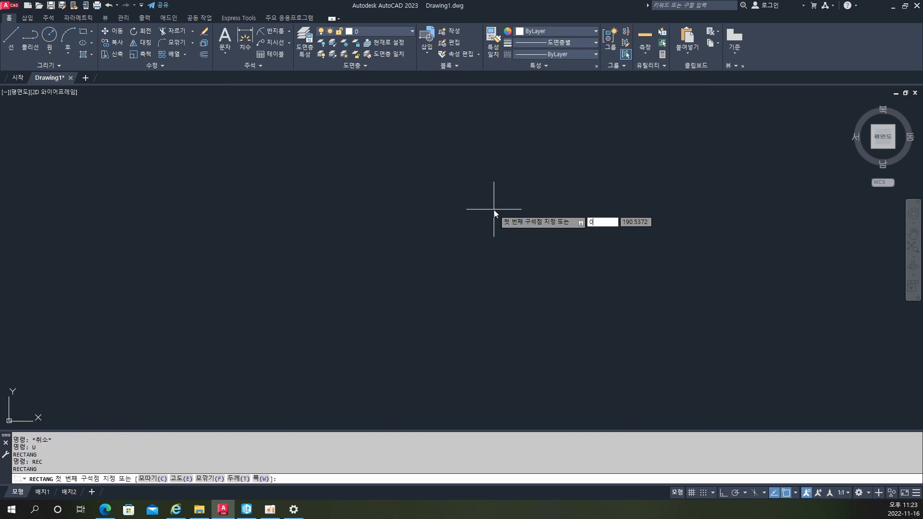
pyautogui.press('Return')
pyautogui.write('420')
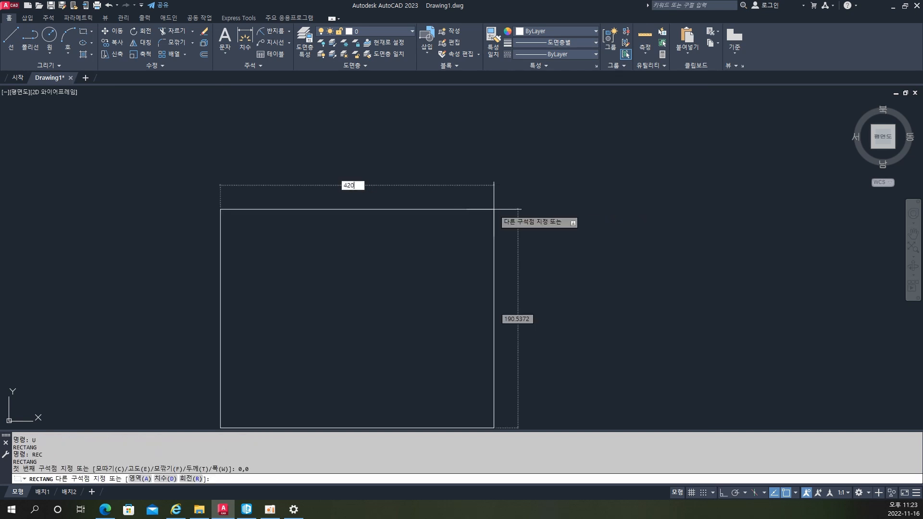
pyautogui.press('Tab')
pyautogui.write('297')
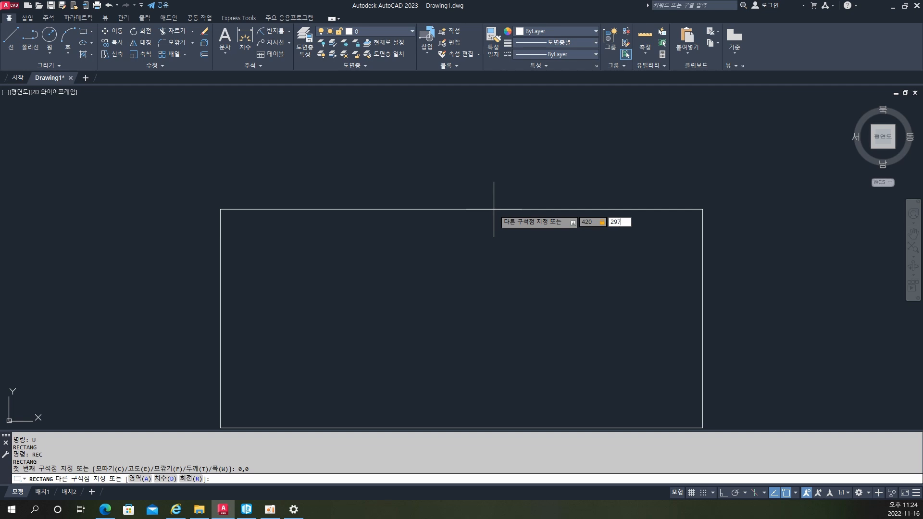
pyautogui.press('Return')
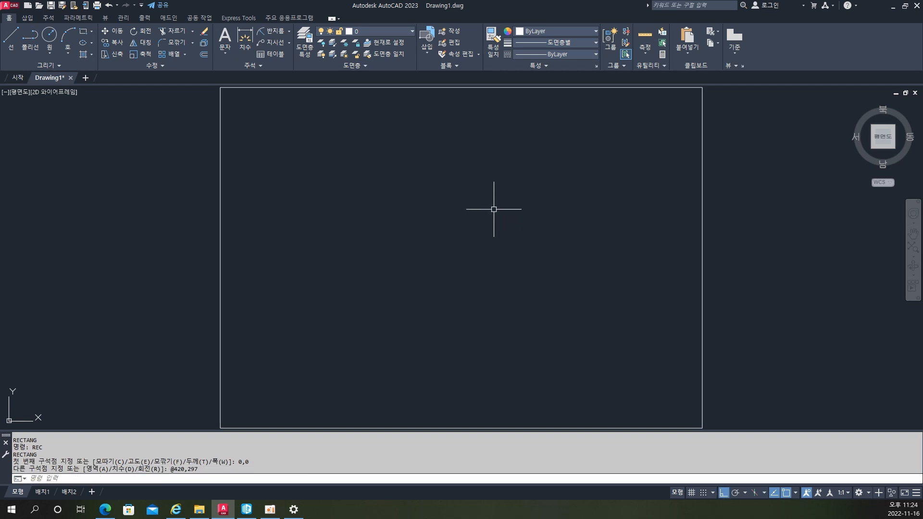
pyautogui.scroll(-2, 265, 230)
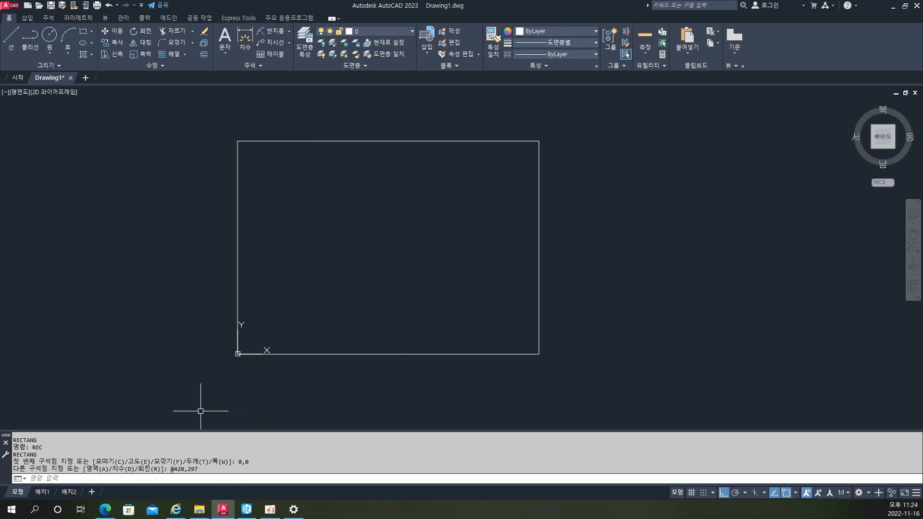
pyautogui.scroll(2, 323, 287)
pyautogui.moveTo(347, 288); pyautogui.dragTo(339, 328, button='middle')
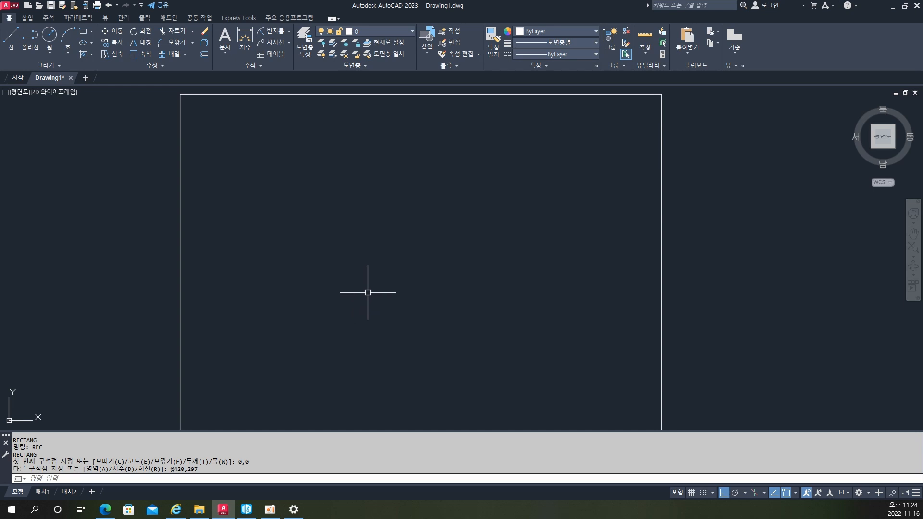
pyautogui.scroll(-2, 367, 292)
pyautogui.scroll(2, 369, 289)
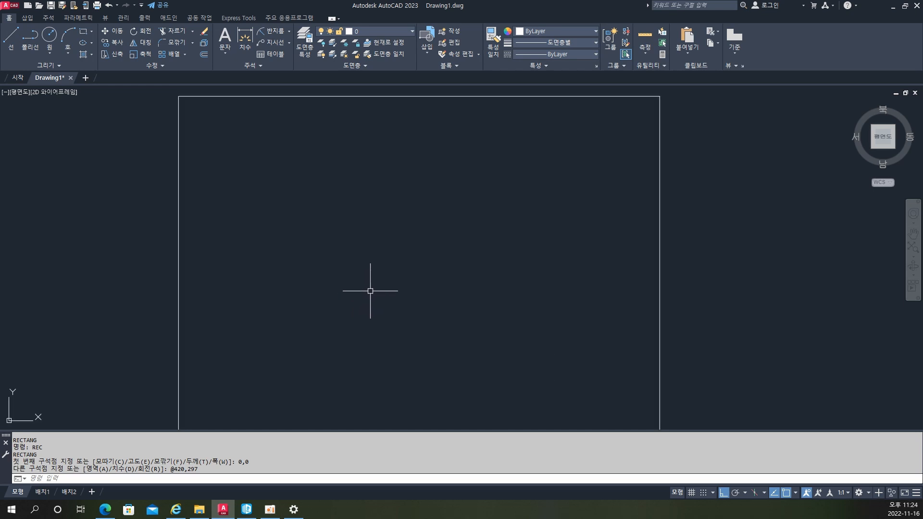
pyautogui.scroll(-2, 407, 252)
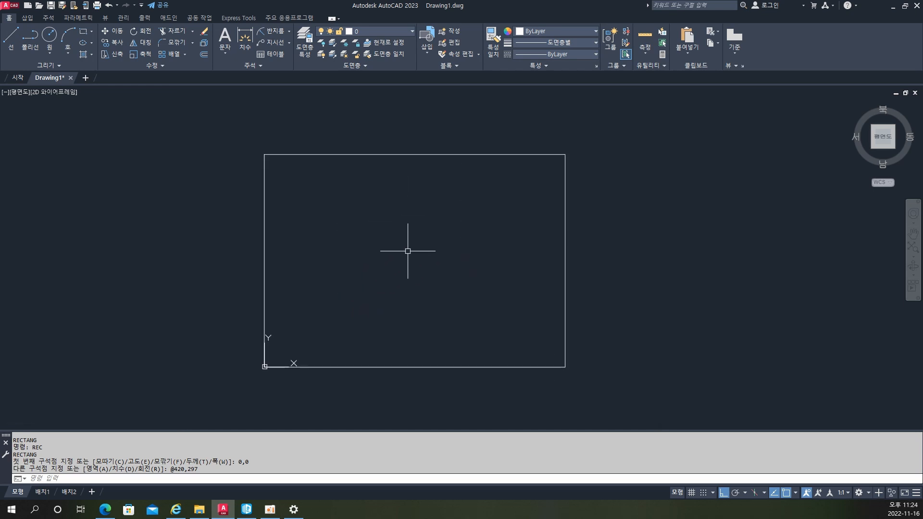
# Offset the 420 by 297 rectangle inward by 10, and offset the resulting rectangle inward by another 10.
pyautogui.click(579, 253)
pyautogui.click(533, 267)
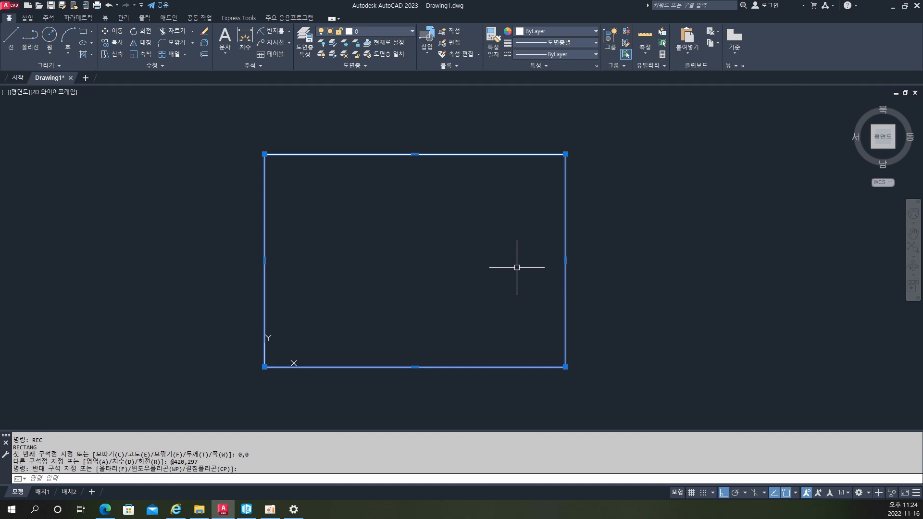
pyautogui.press('Escape')
pyautogui.write('o')
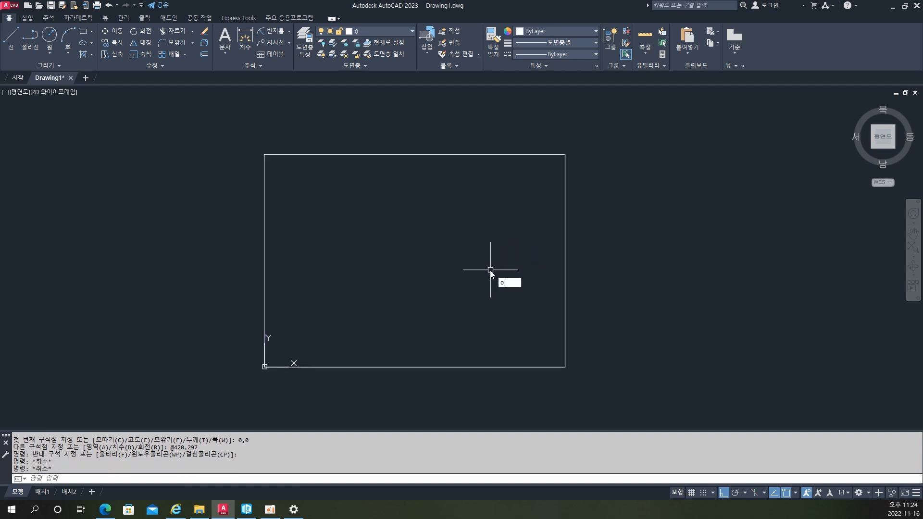
pyautogui.press('Return')
pyautogui.write('10')
pyautogui.press('Return')
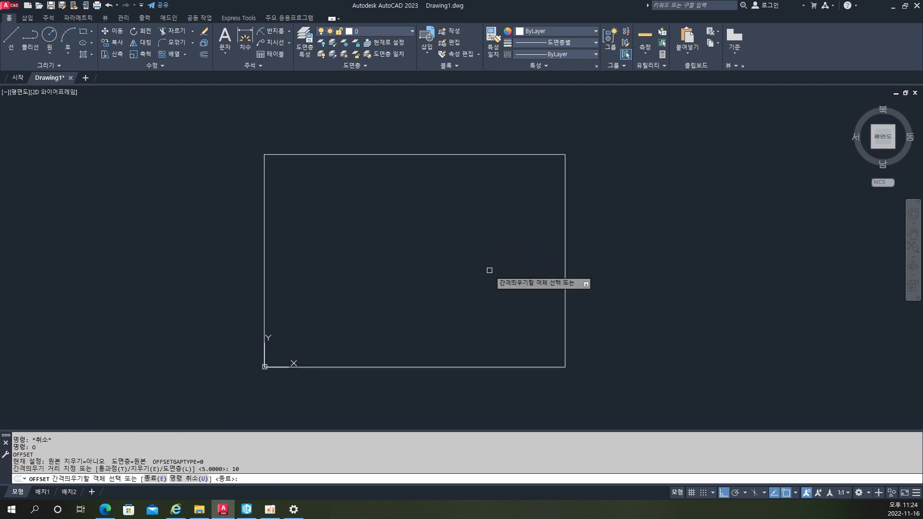
pyautogui.click(500, 154)
pyautogui.click(489, 205)
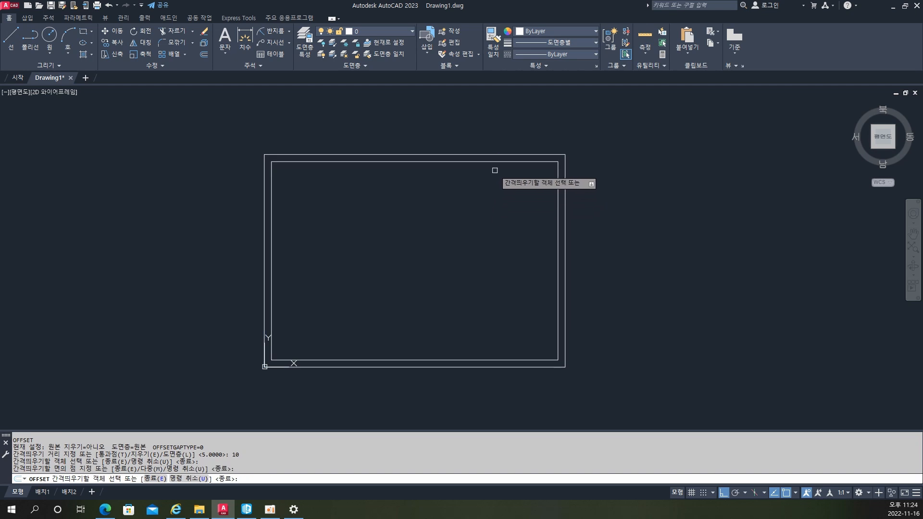
pyautogui.click(493, 162)
pyautogui.click(479, 238)
pyautogui.press('Return')
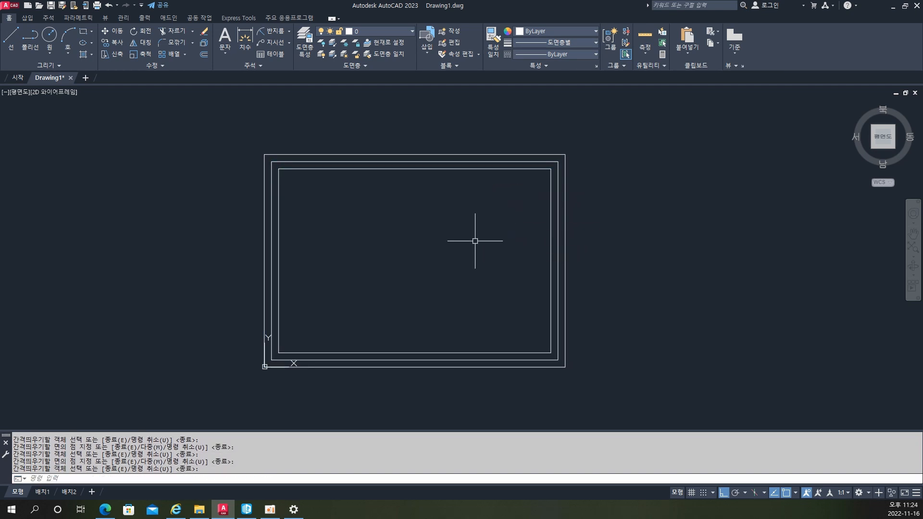
# Draw a large rectangle with both chamfer distances set to 10 in the empty area right of the nested borders.
pyautogui.moveTo(655, 267); pyautogui.dragTo(237, 265, button='middle')
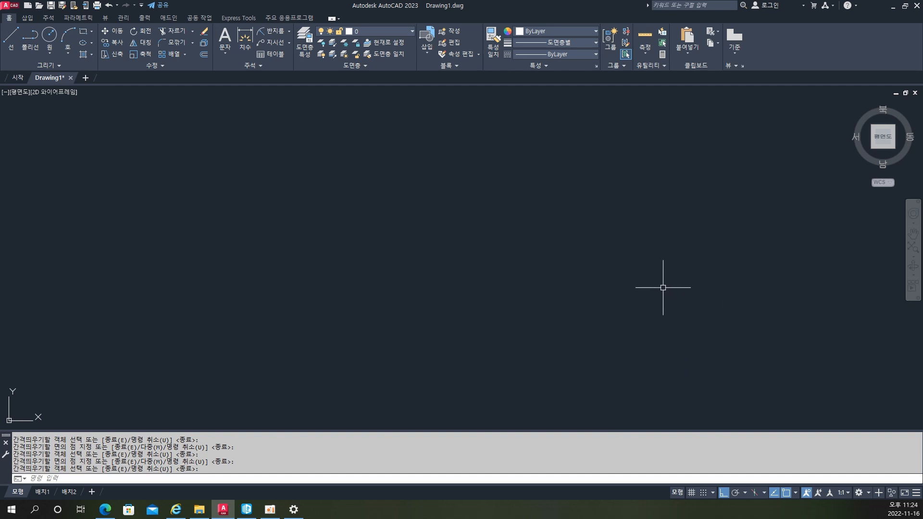
pyautogui.press('Escape')
pyautogui.press('Escape')
pyautogui.press('Escape')
pyautogui.write('REC')
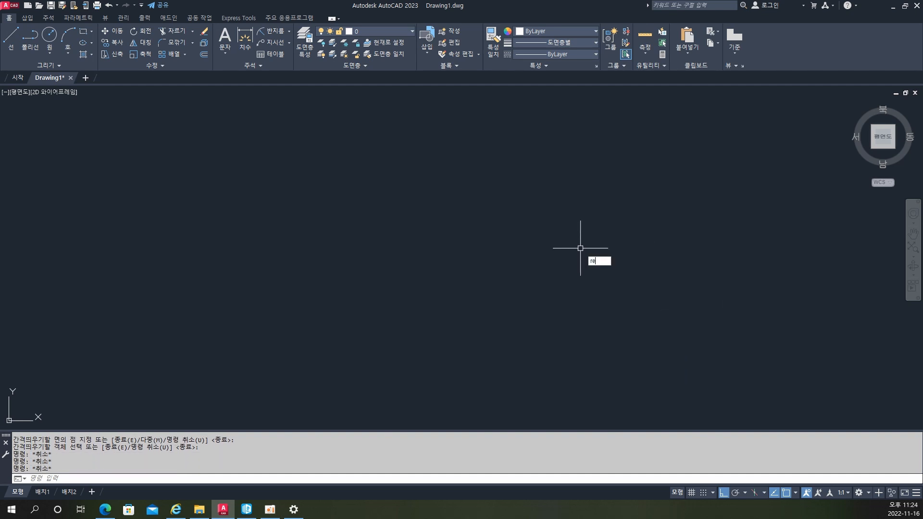
pyautogui.press('Return')
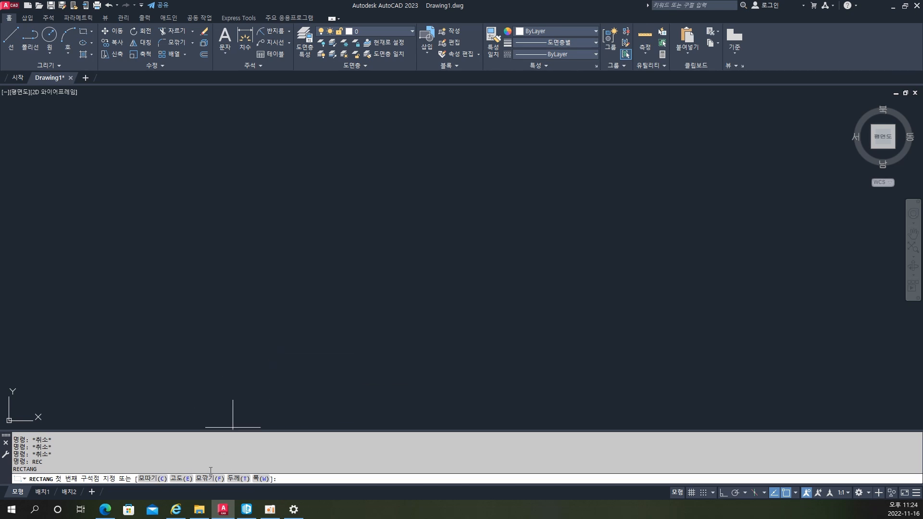
pyautogui.click(159, 479)
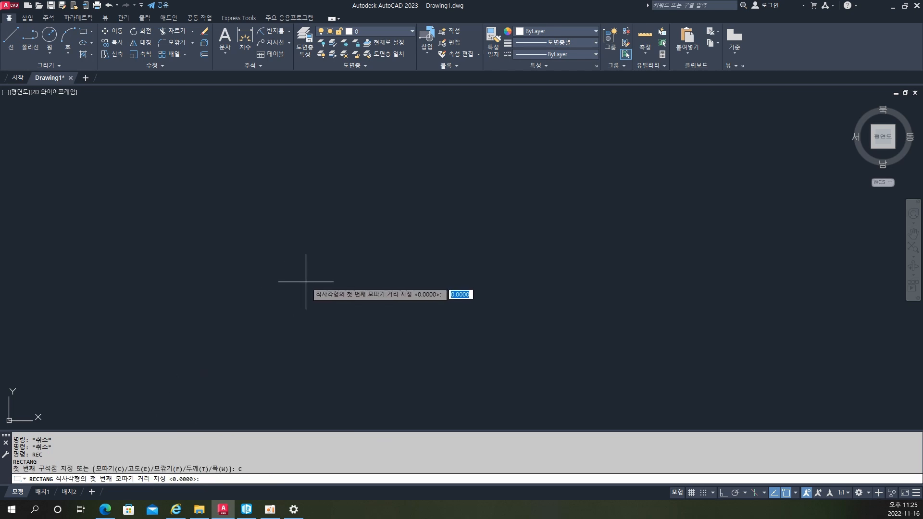
pyautogui.write('10')
pyautogui.press('Return')
pyautogui.write('10')
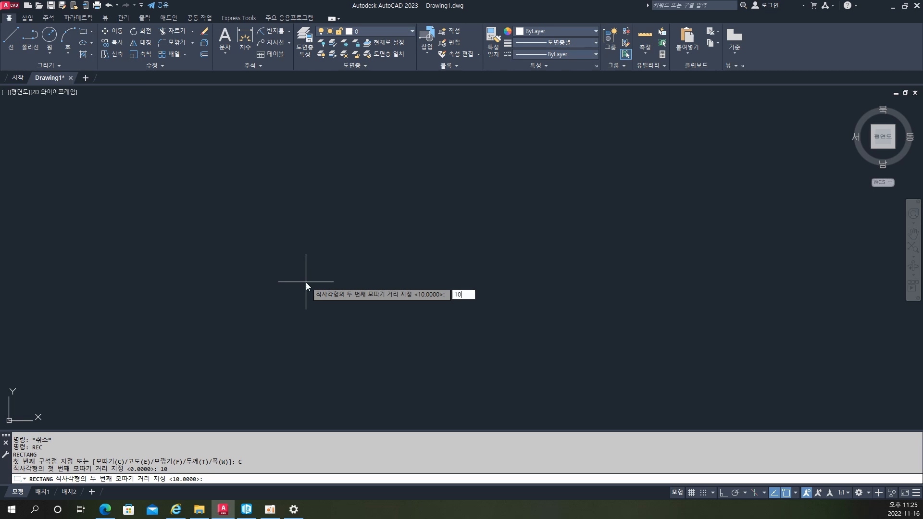
pyautogui.press('Return')
pyautogui.click(360, 340)
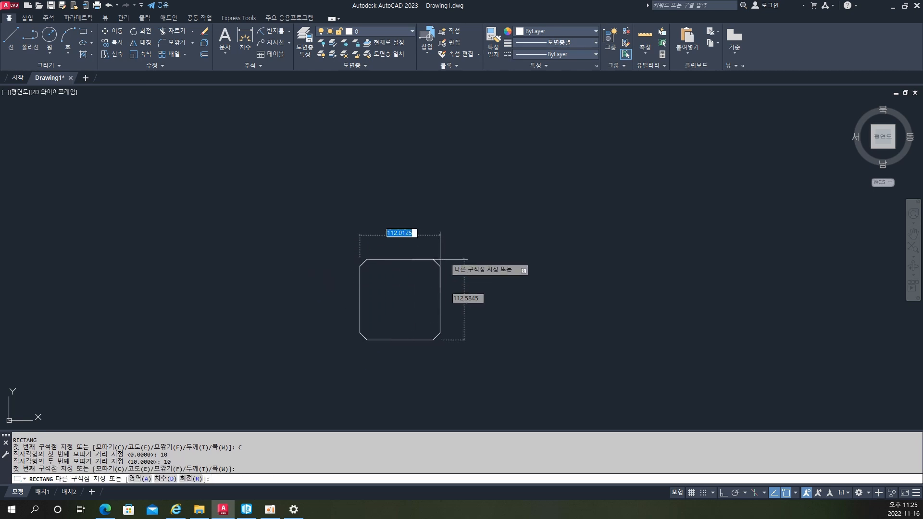
pyautogui.click(590, 183)
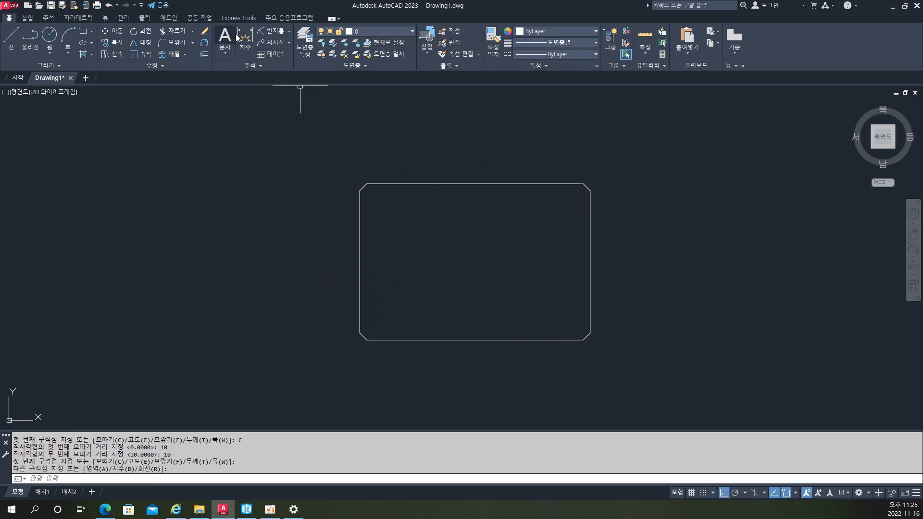
# Measure the upper-left chamfer's horizontal and vertical distances with a linear dimension preview, without placing the dimension.
pyautogui.click(287, 31)
pyautogui.click(283, 48)
pyautogui.click(360, 189)
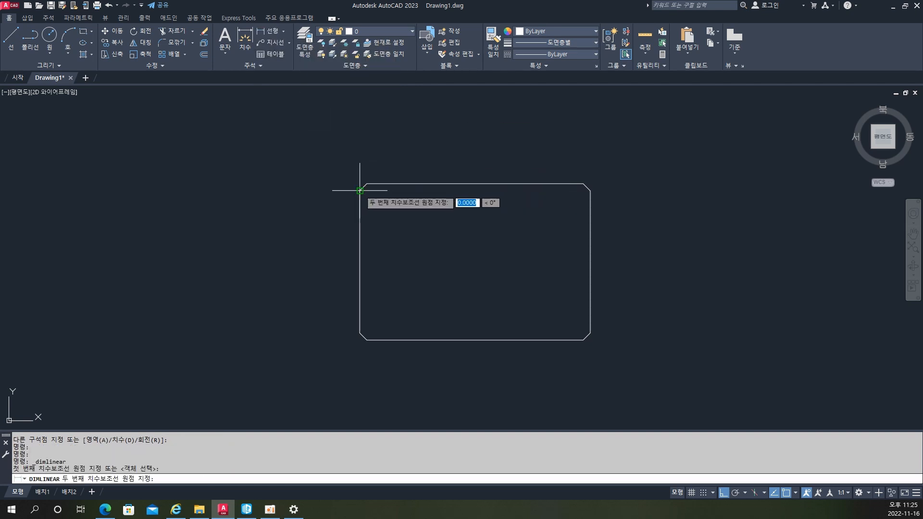
pyautogui.click(364, 184)
pyautogui.scroll(8, 355, 180)
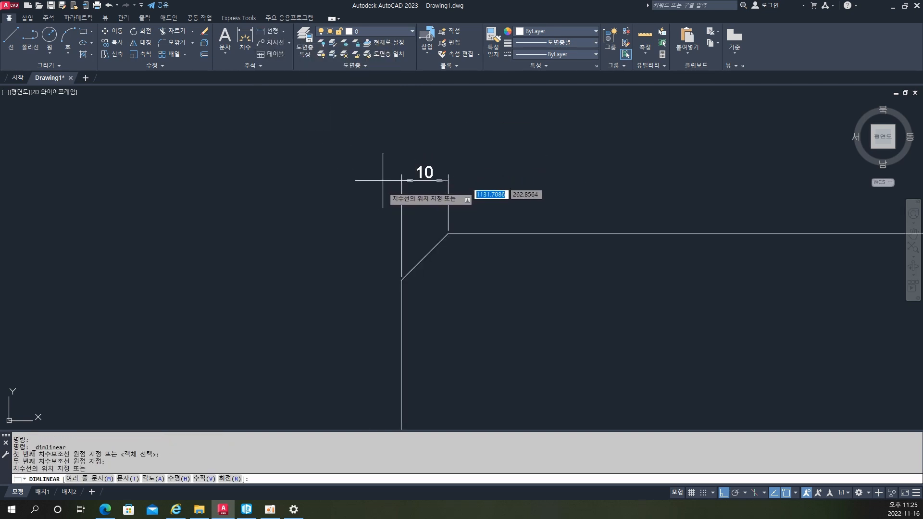
pyautogui.scroll(2, 379, 177)
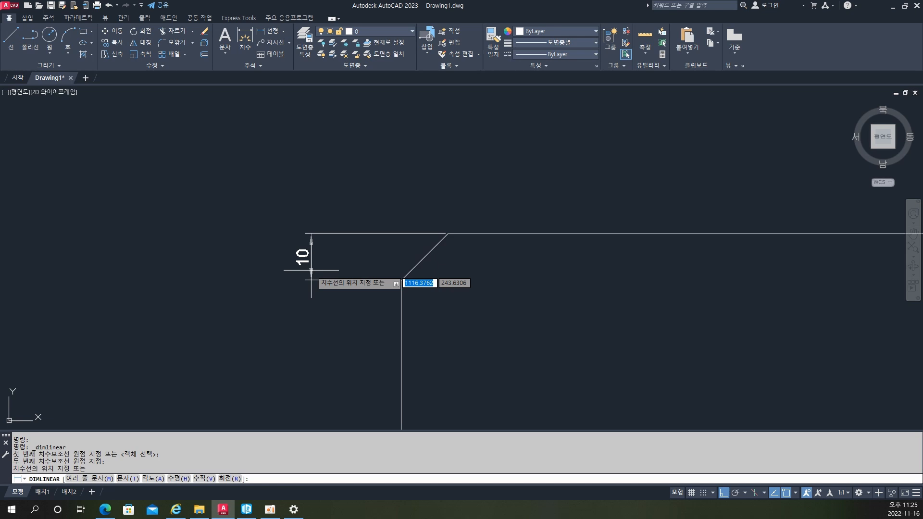
pyautogui.press('Escape')
# Draw a smaller rectangle right of the large chamfered one, keeping the same 10 by 10 chamfer setting.
pyautogui.scroll(-10, 311, 269)
pyautogui.scroll(4, 452, 299)
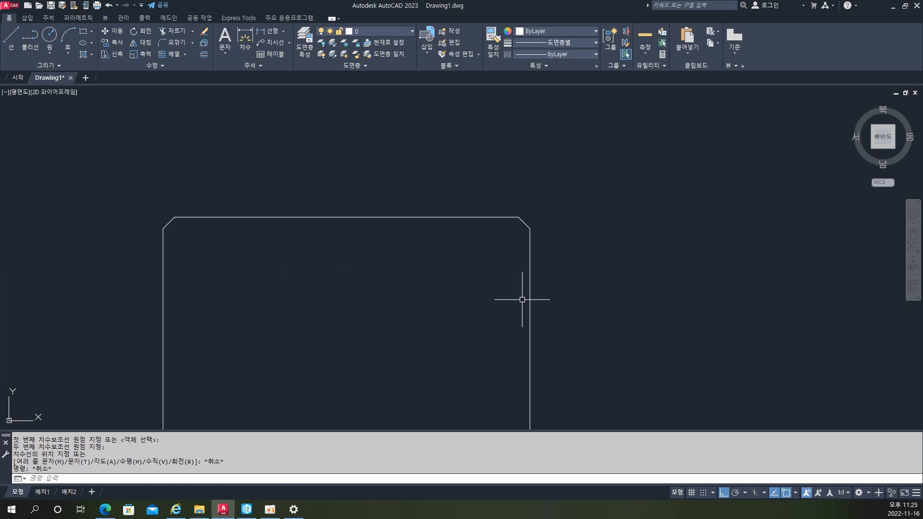
pyautogui.scroll(-2, 522, 300)
pyautogui.moveTo(547, 301); pyautogui.dragTo(409, 295, button='middle')
pyautogui.write('rec')
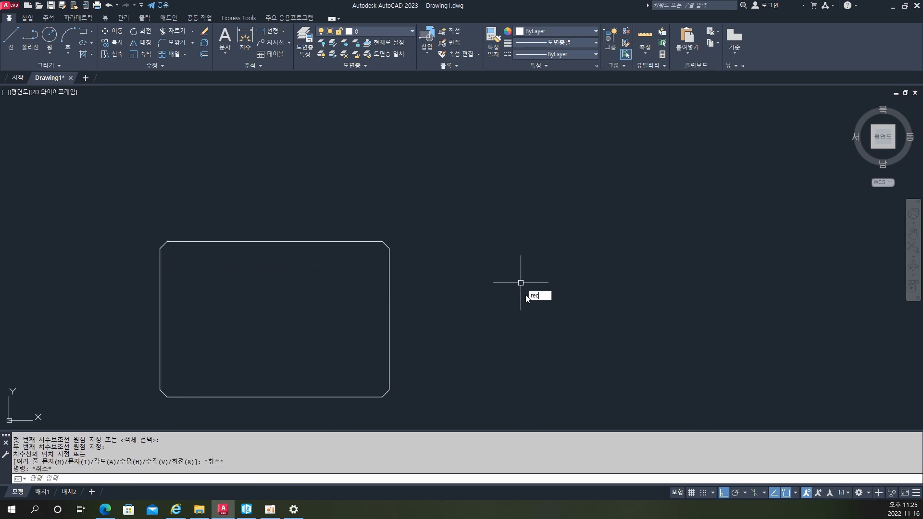
pyautogui.press('Return')
pyautogui.click(509, 353)
pyautogui.click(581, 286)
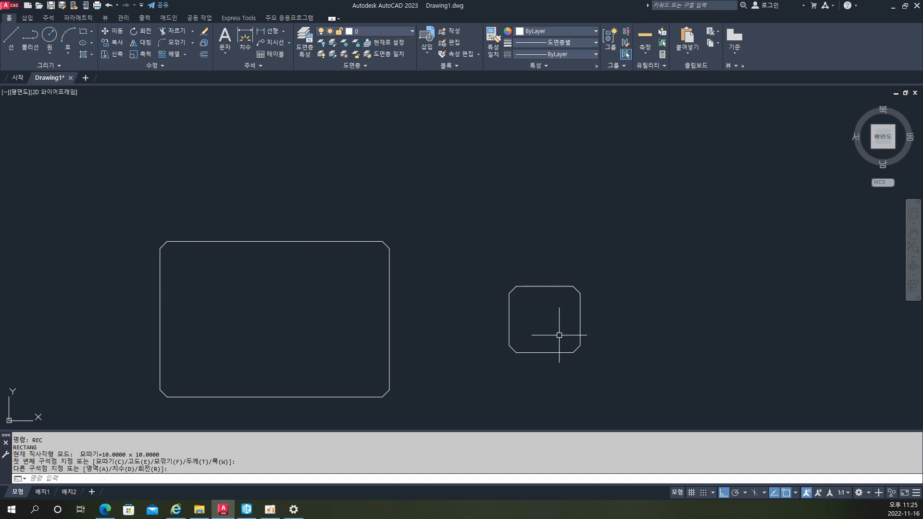
# Draw a rectangle with a fillet radius of 10 in the empty area right of the chamfered rectangles.
pyautogui.moveTo(682, 311); pyautogui.dragTo(313, 284, button='middle')
pyautogui.moveTo(496, 273); pyautogui.dragTo(289, 279, button='middle')
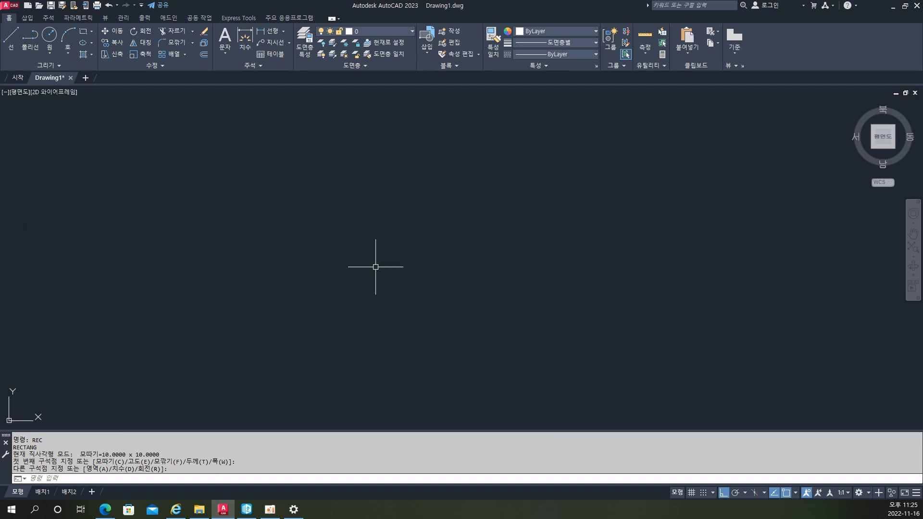
pyautogui.write('rec')
pyautogui.press('Return')
pyautogui.write('rec')
pyautogui.press('Return')
pyautogui.write('f')
pyautogui.press('Return')
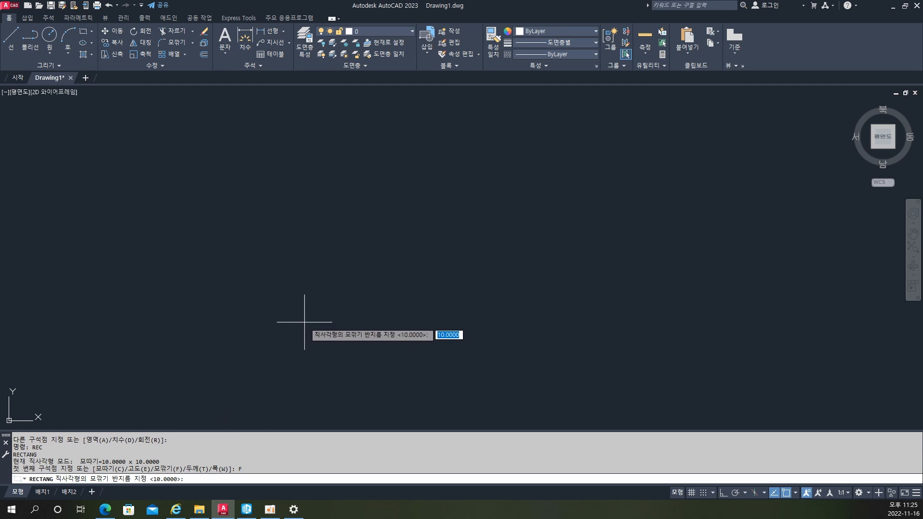
pyautogui.write('10')
pyautogui.press('Return')
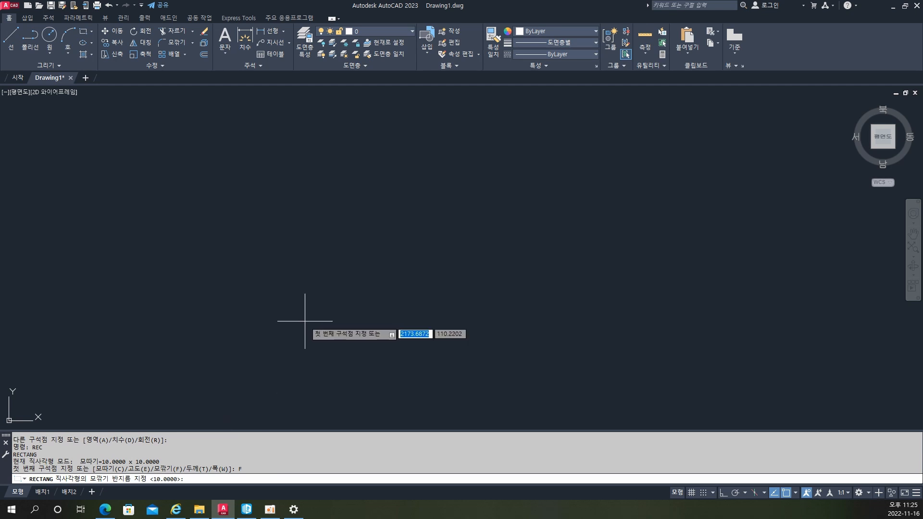
pyautogui.click(351, 326)
pyautogui.click(443, 243)
pyautogui.scroll(4, 415, 249)
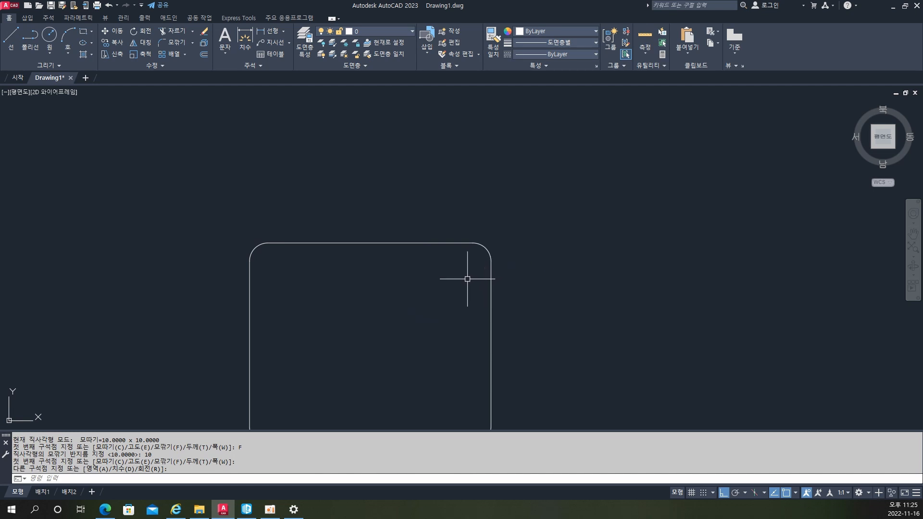
# Reset the rectangle fillet radius to 0 and draw a sharp-cornered rectangle of about 90 by 85 right of the rounded one.
pyautogui.scroll(-2, 476, 272)
pyautogui.moveTo(562, 282); pyautogui.dragTo(500, 264, button='middle')
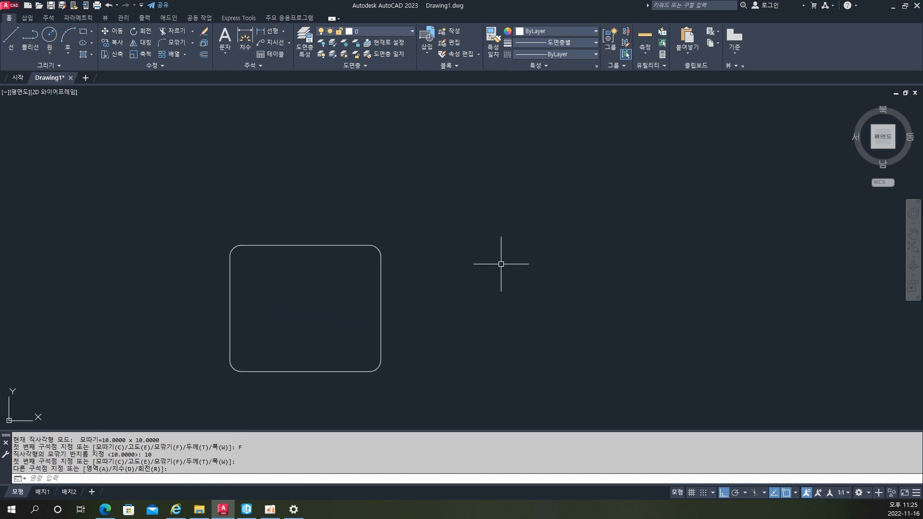
pyautogui.write('REC')
pyautogui.press('Return')
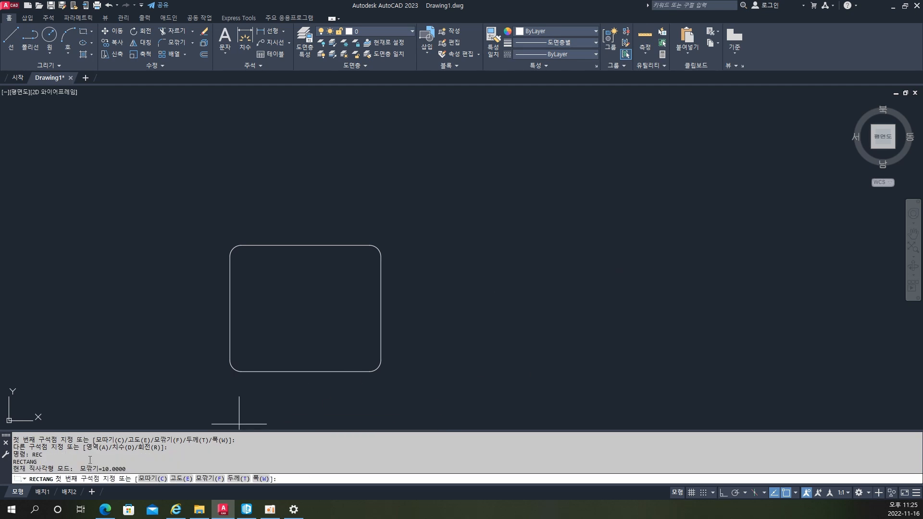
pyautogui.write('F')
pyautogui.press('Return')
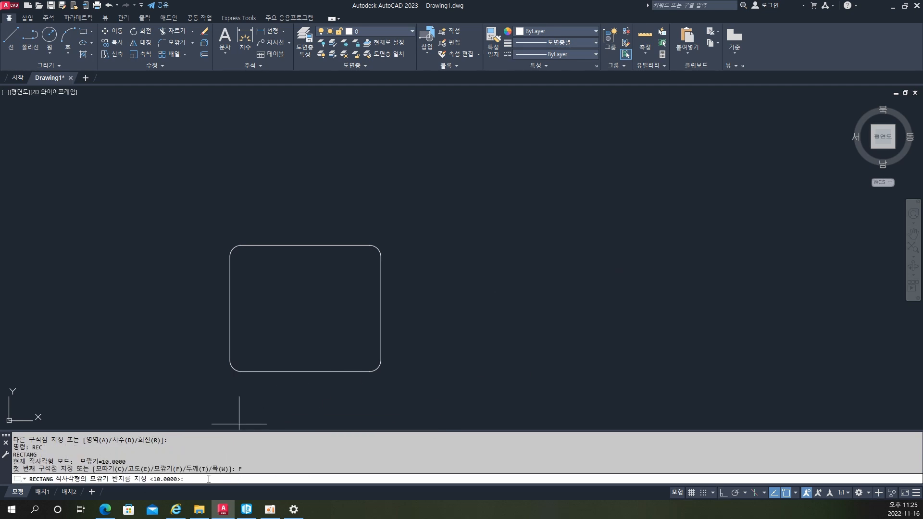
pyautogui.write('0')
pyautogui.press('Return')
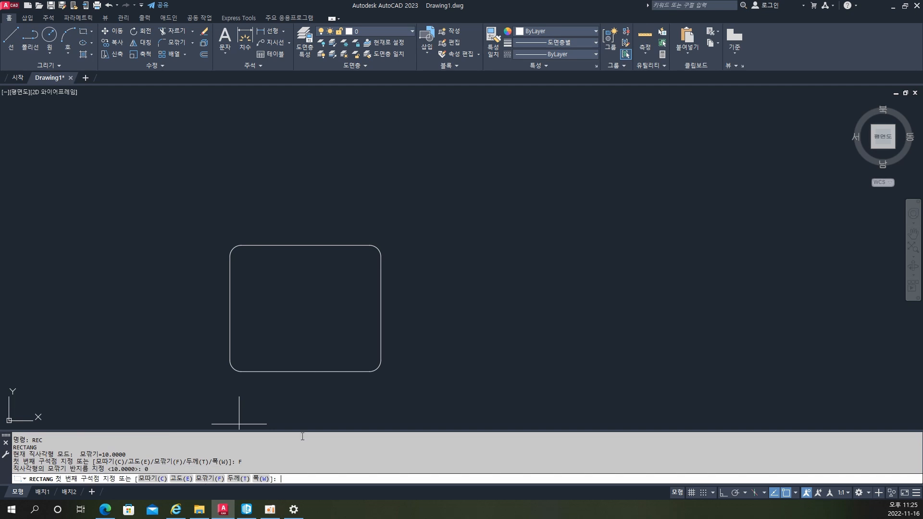
pyautogui.click(479, 338)
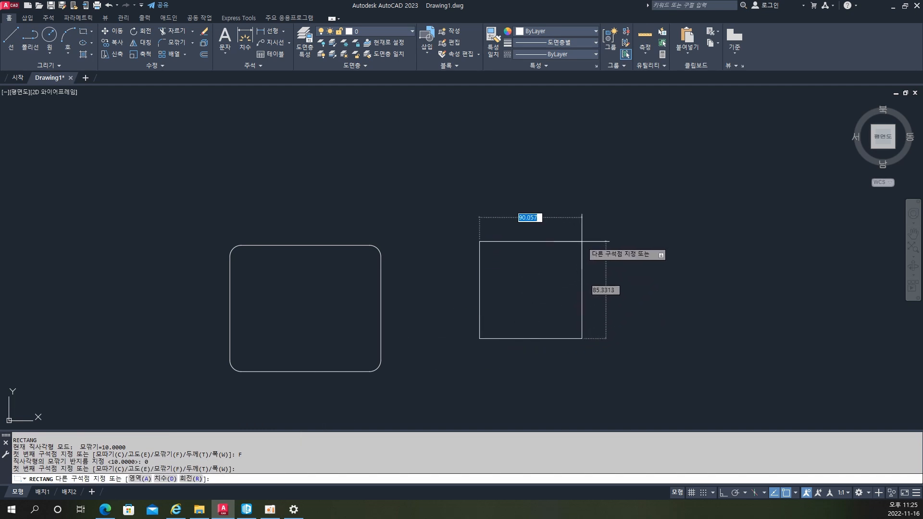
pyautogui.click(582, 241)
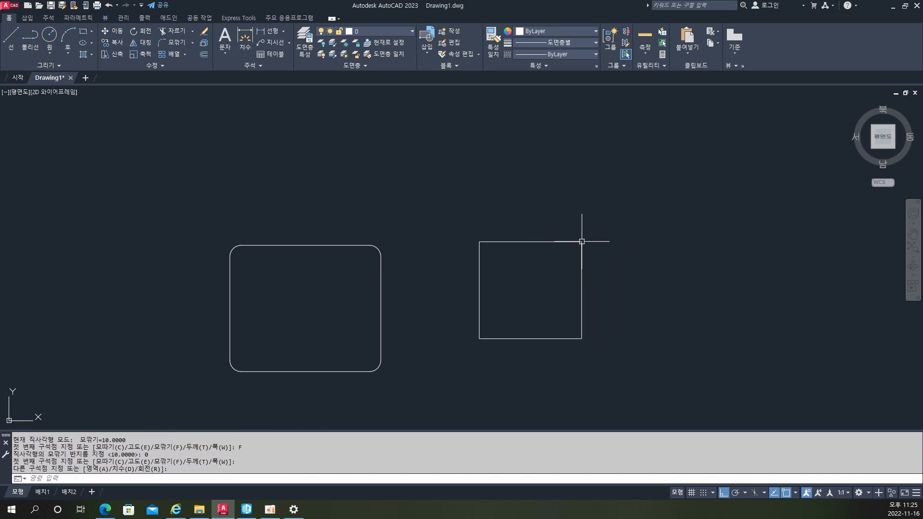